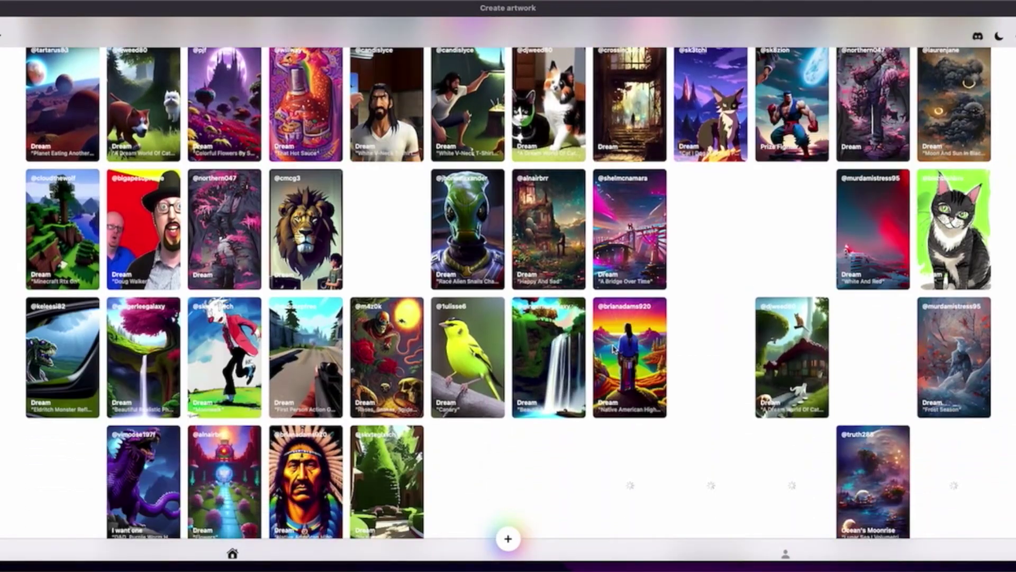
Step: View the home page's featured artworks and the profile's own gallery
click(232, 553)
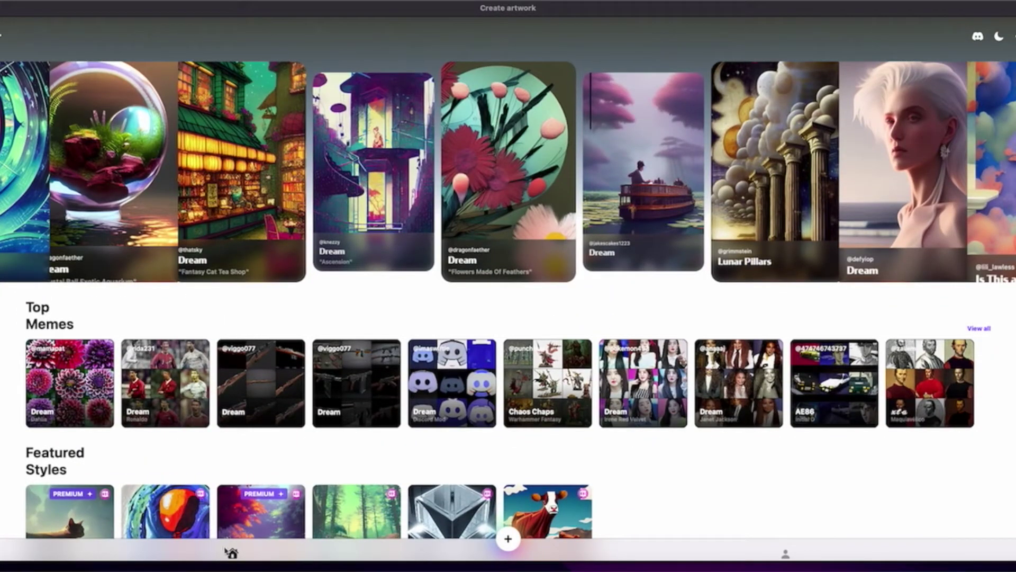
click(786, 554)
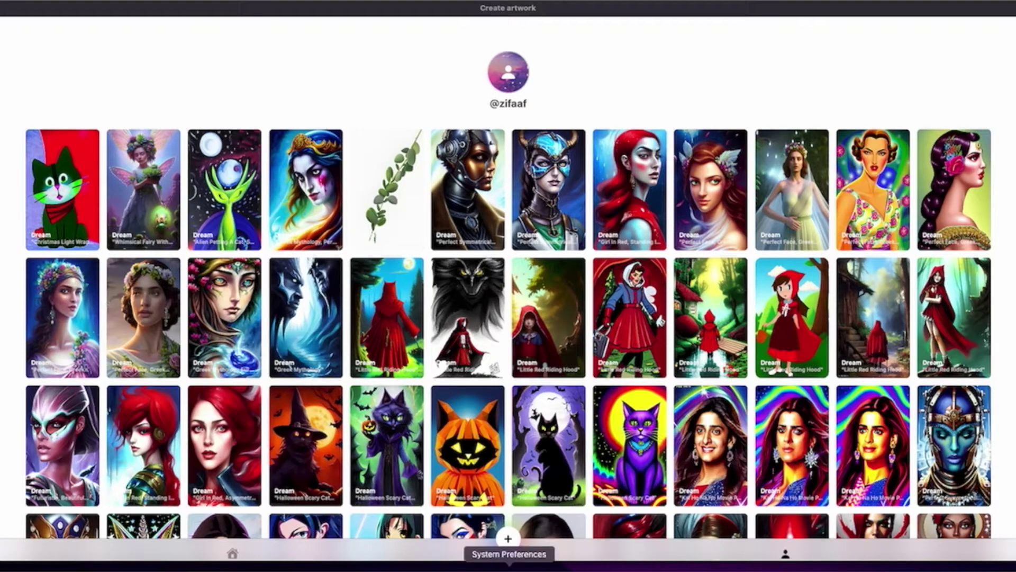
Step: Start a new artwork and look through the available art styles
click(508, 538)
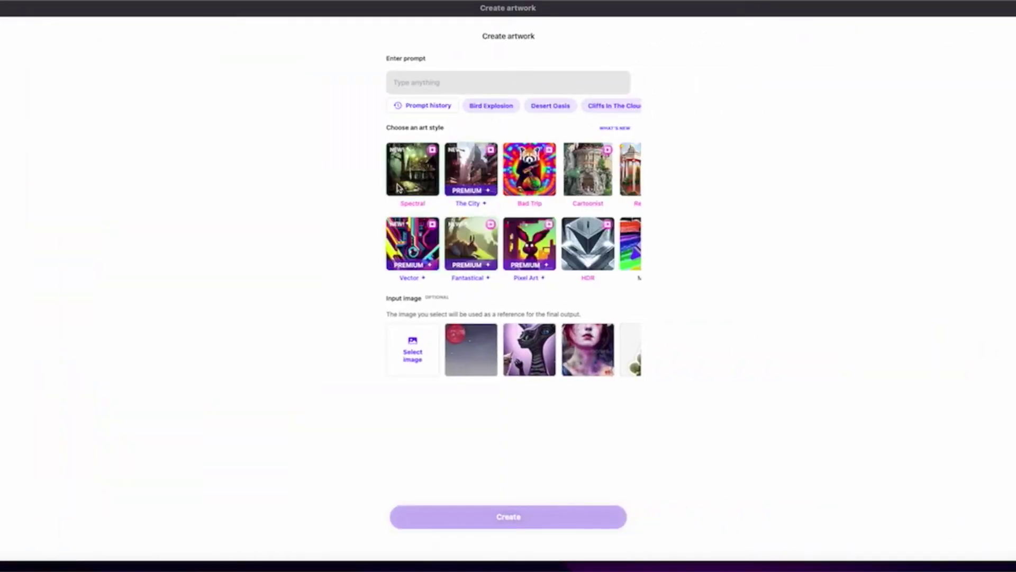
scroll(587, 235, right, 5)
scroll(587, 233, right, 5)
scroll(587, 234, right, 5)
scroll(587, 235, left, 15)
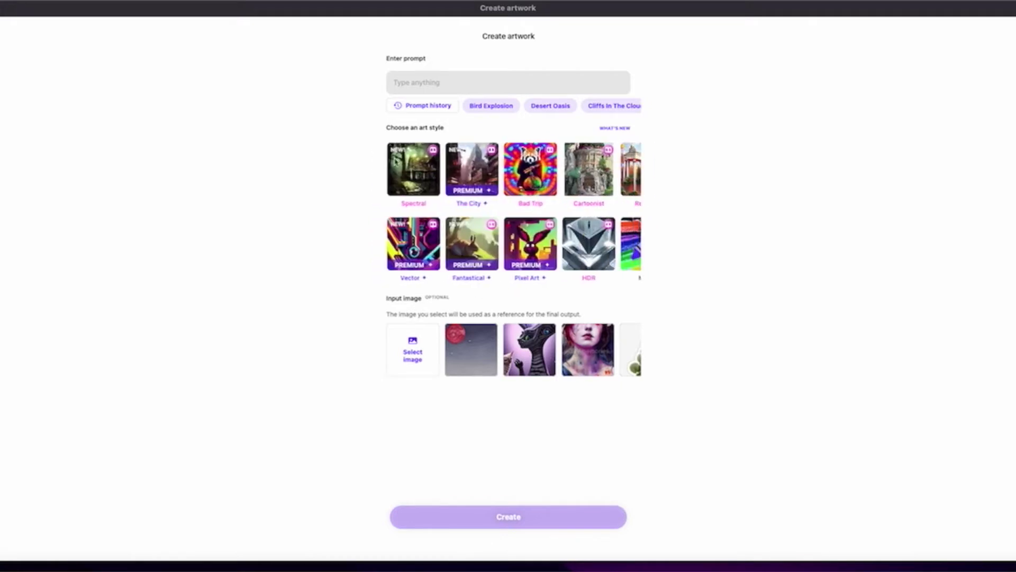
Step: Reuse "Halloween scary cat witch" from the prompt history as the artwork's prompt
click(431, 106)
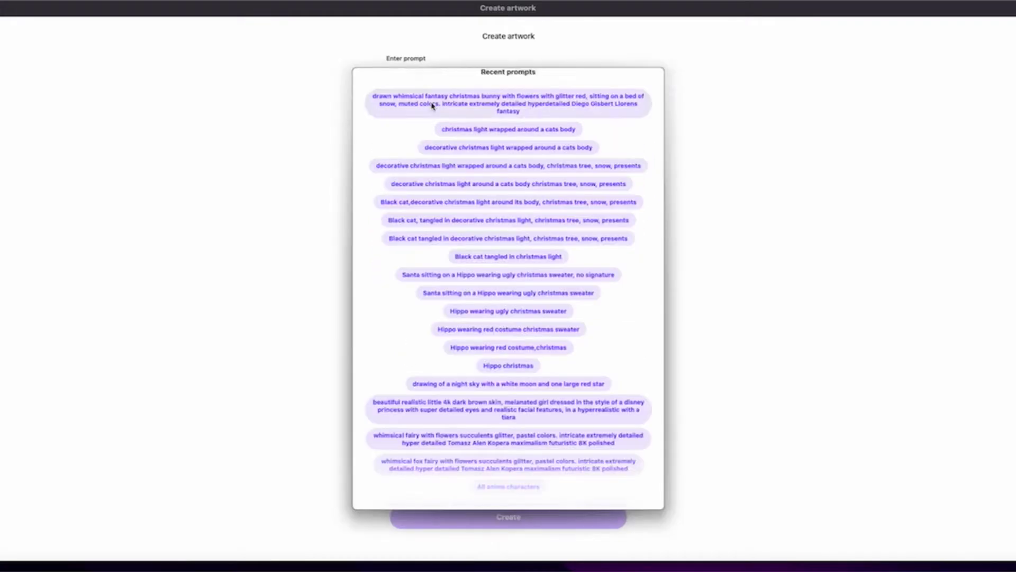
scroll(498, 345, down, 20)
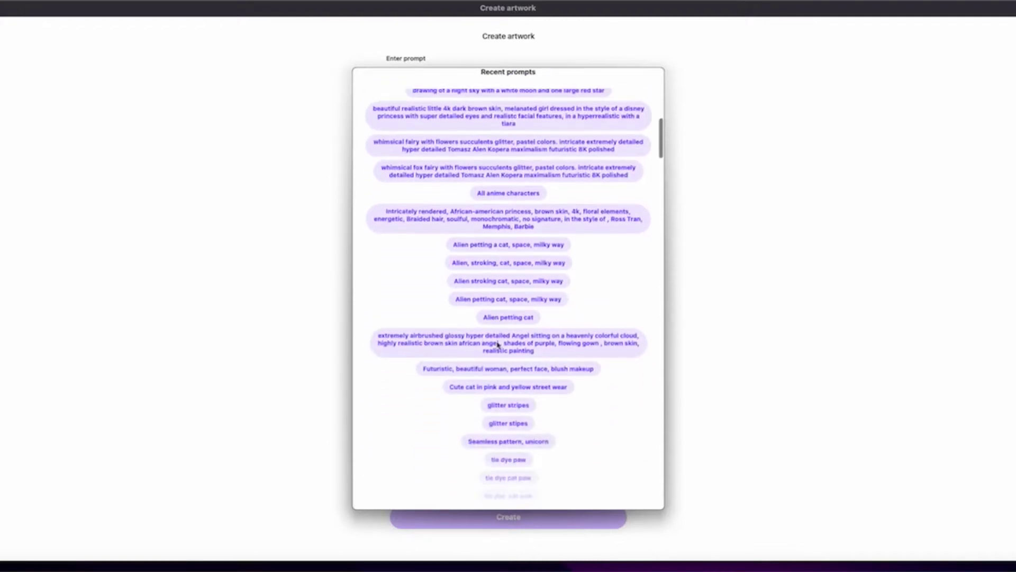
scroll(497, 345, down, 5)
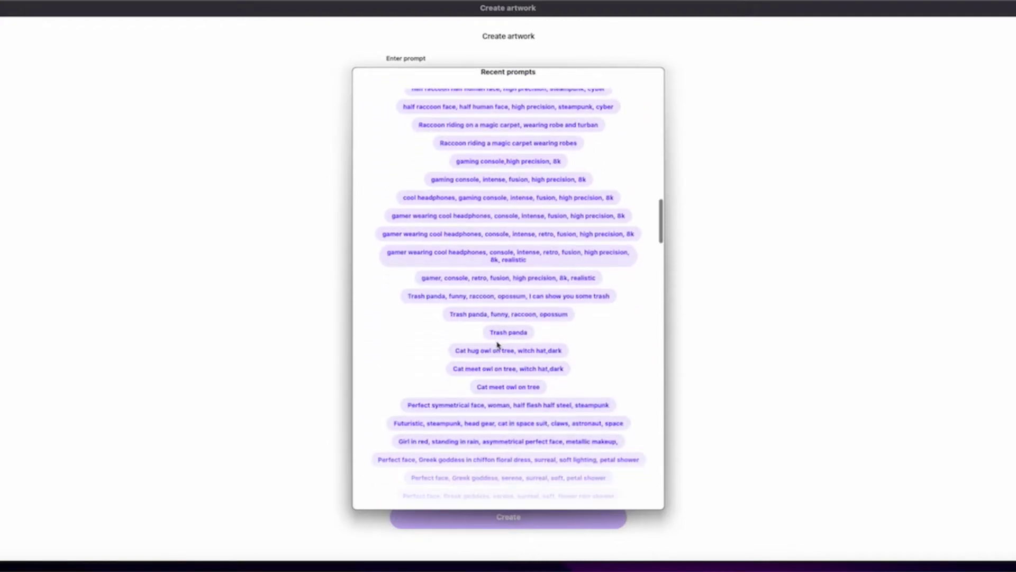
scroll(497, 345, down, 8)
scroll(497, 345, down, 12)
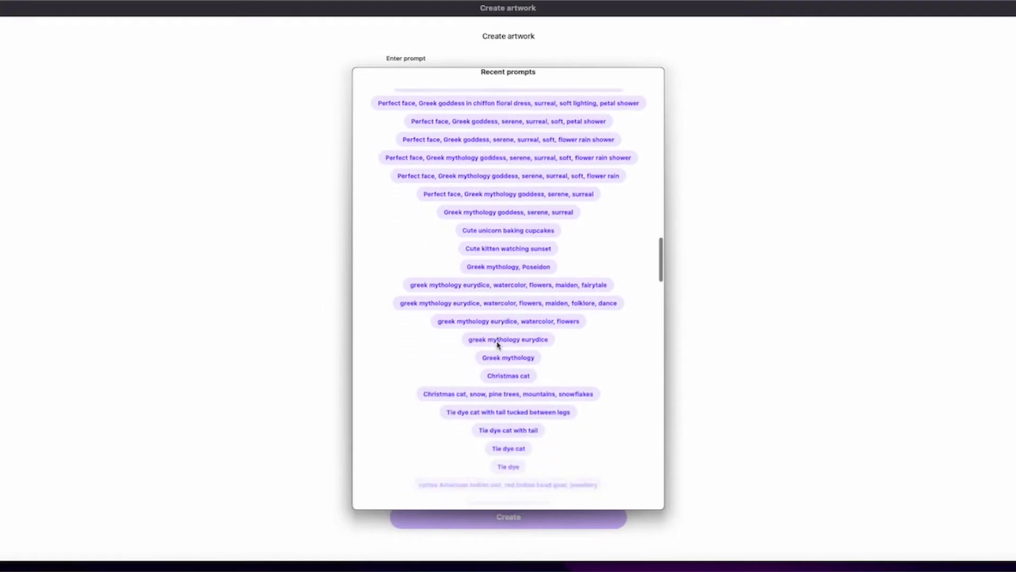
scroll(497, 346, down, 15)
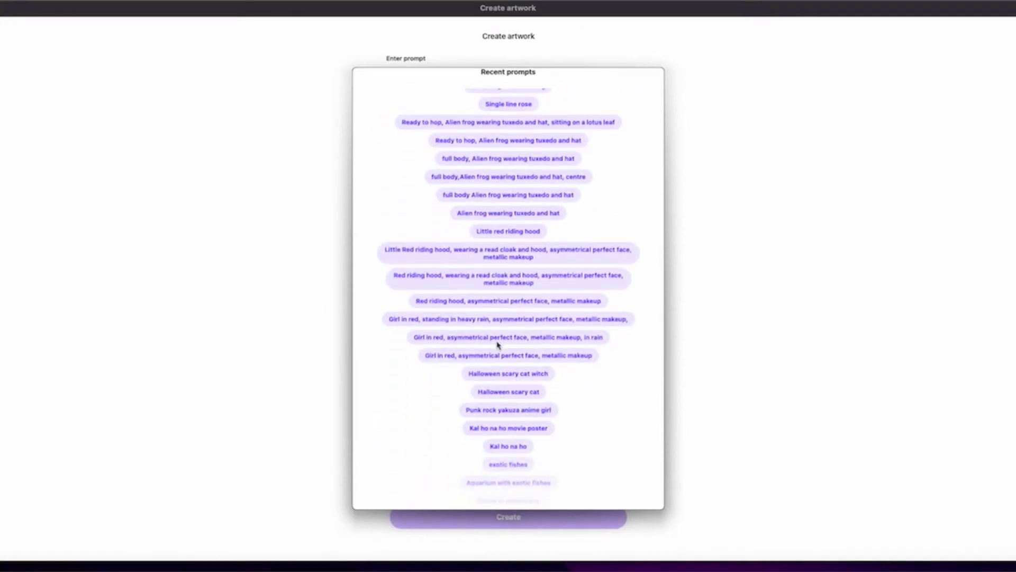
click(524, 373)
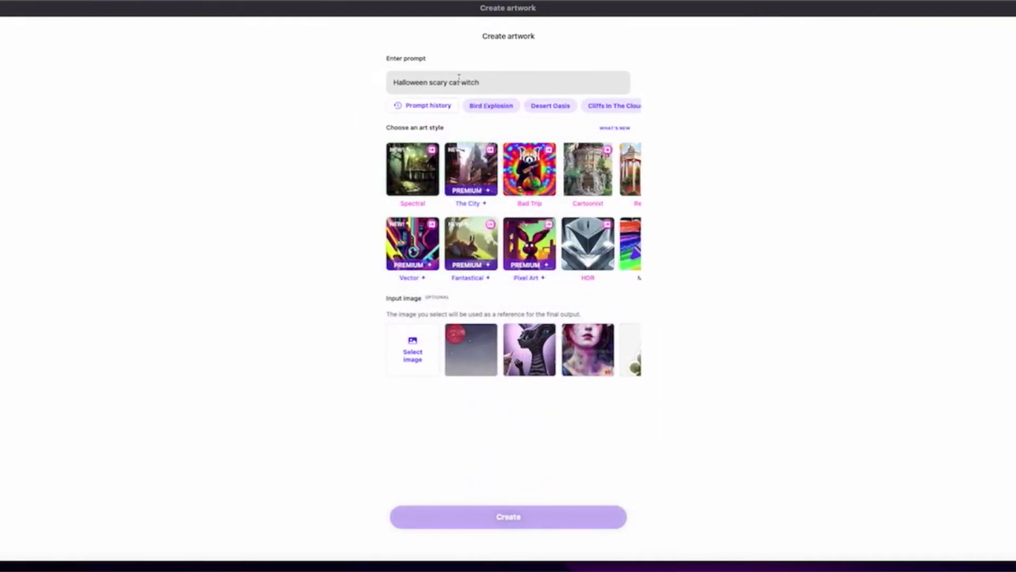
Step: Choose the Spectral art style and create the artwork, checking the input image gallery without picking an image
click(423, 172)
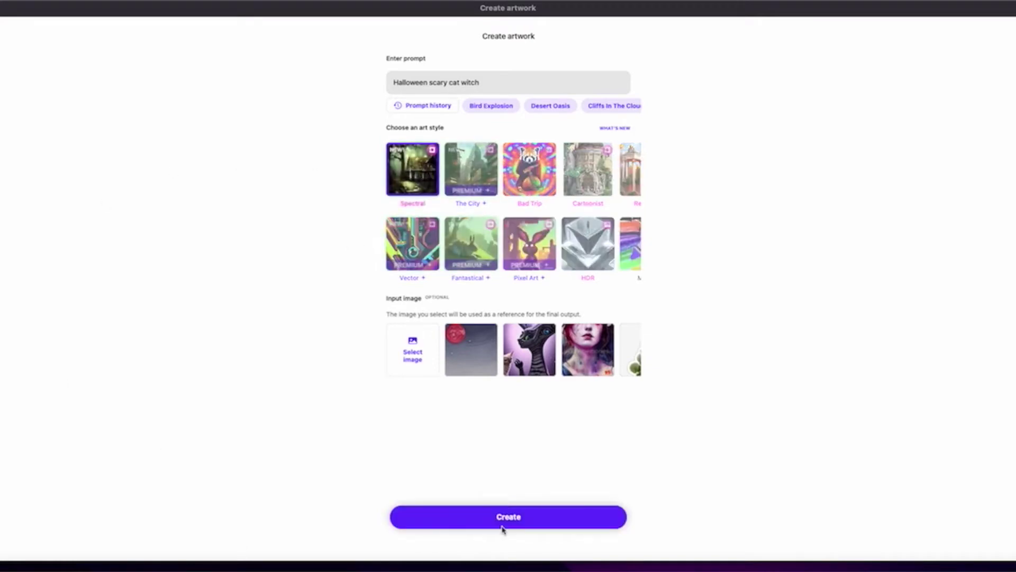
click(414, 354)
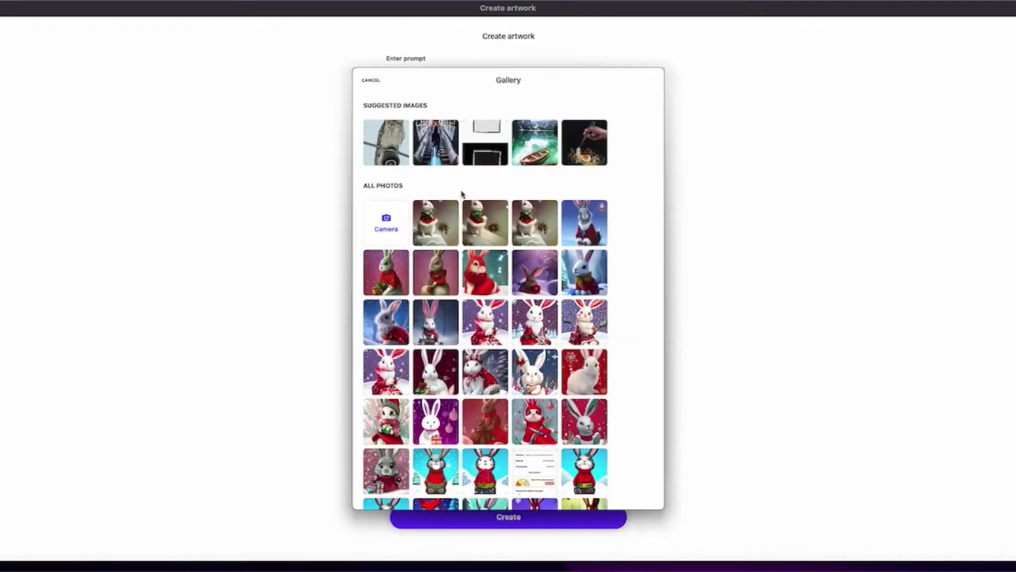
click(371, 80)
click(517, 518)
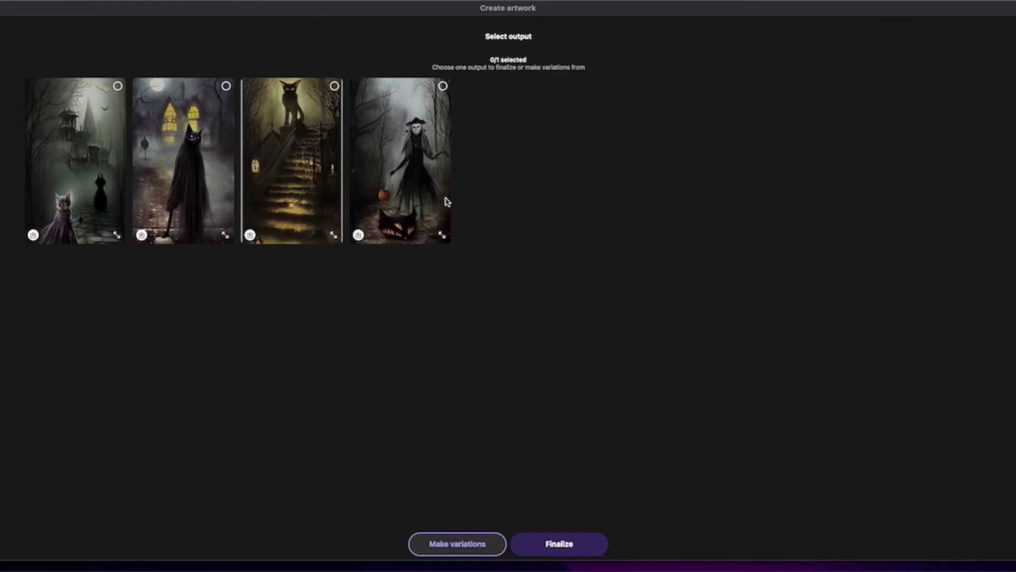
Step: Inspect each of the four generated outputs at enlarged size
click(116, 235)
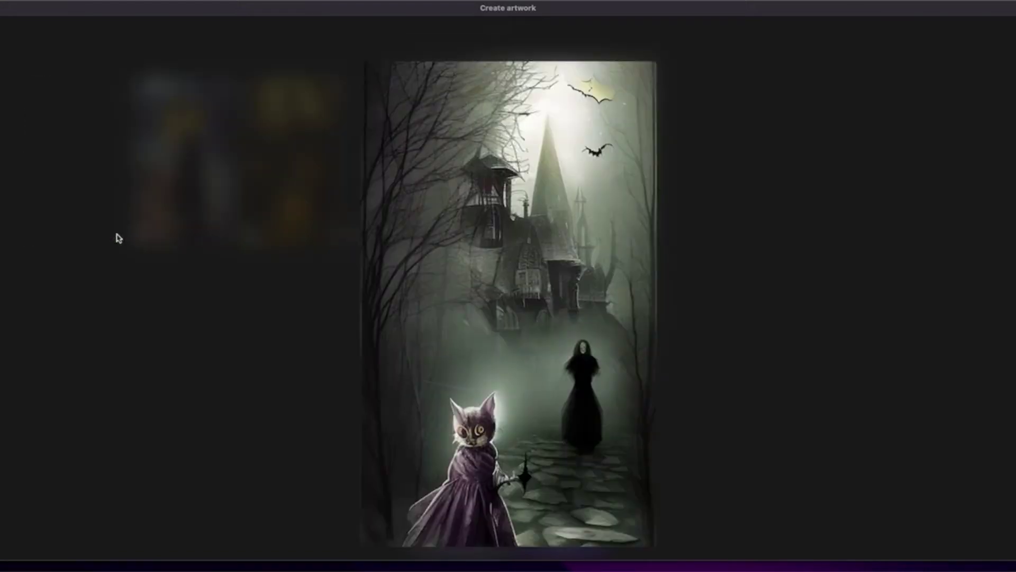
click(226, 285)
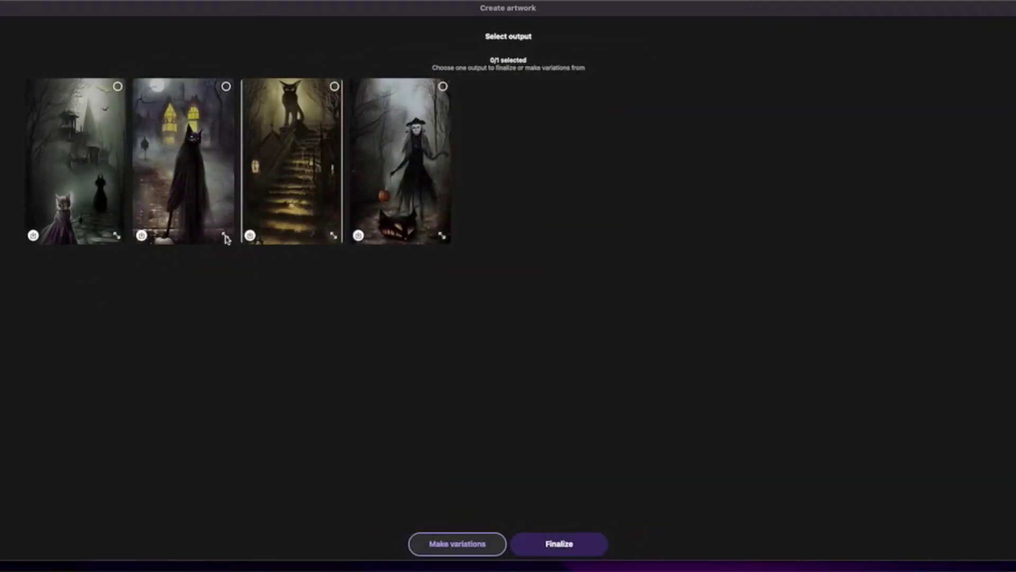
click(225, 239)
click(226, 239)
click(330, 237)
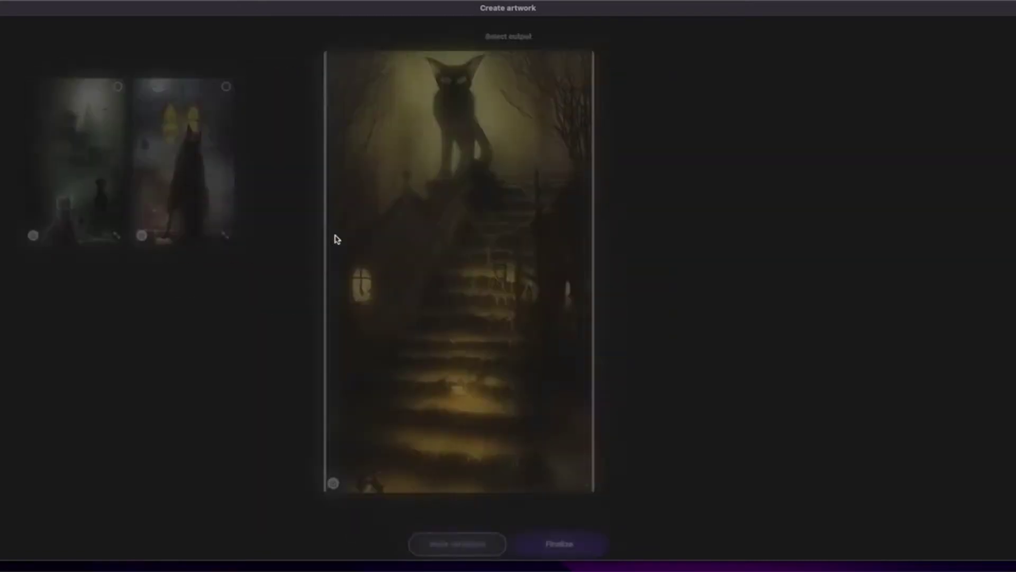
click(175, 235)
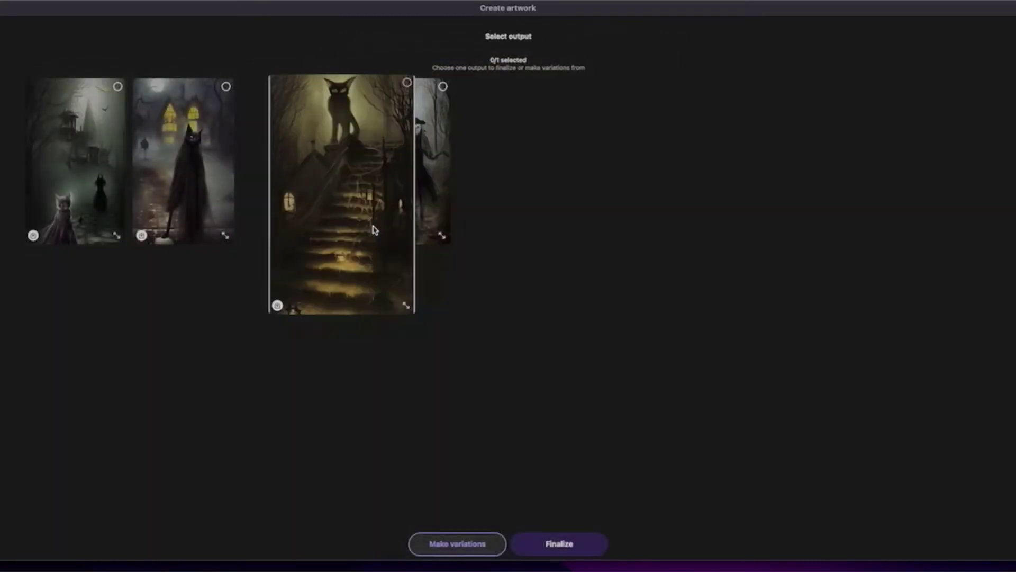
click(446, 237)
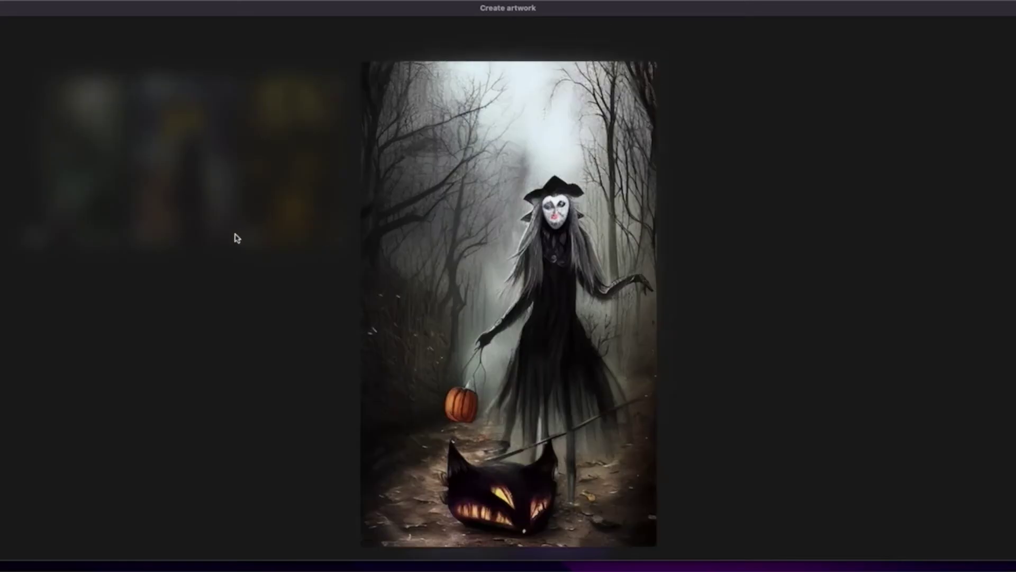
click(237, 238)
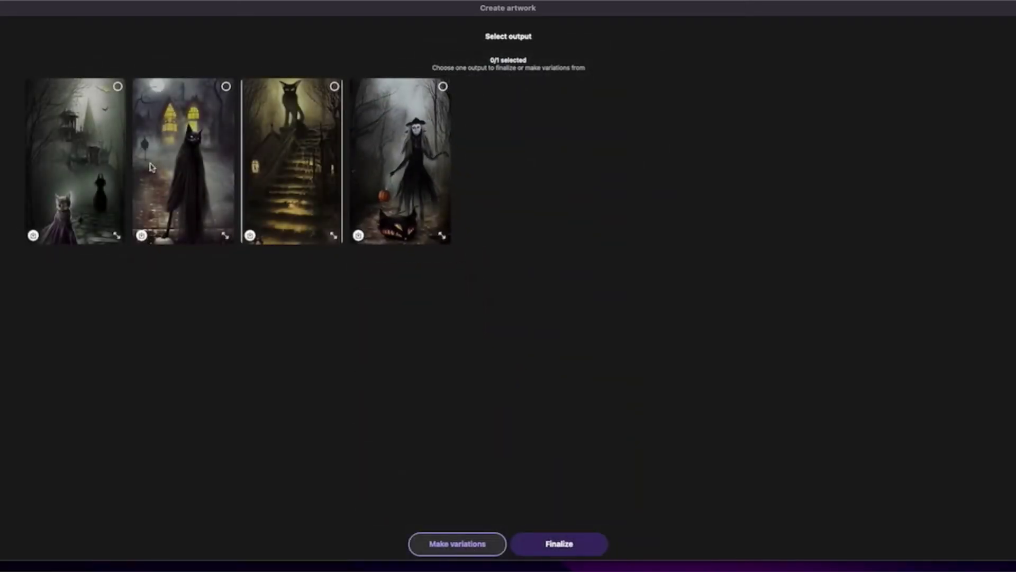
Step: Select the output of the cloaked black cat before the yellow-windowed house and make variations from it
click(181, 214)
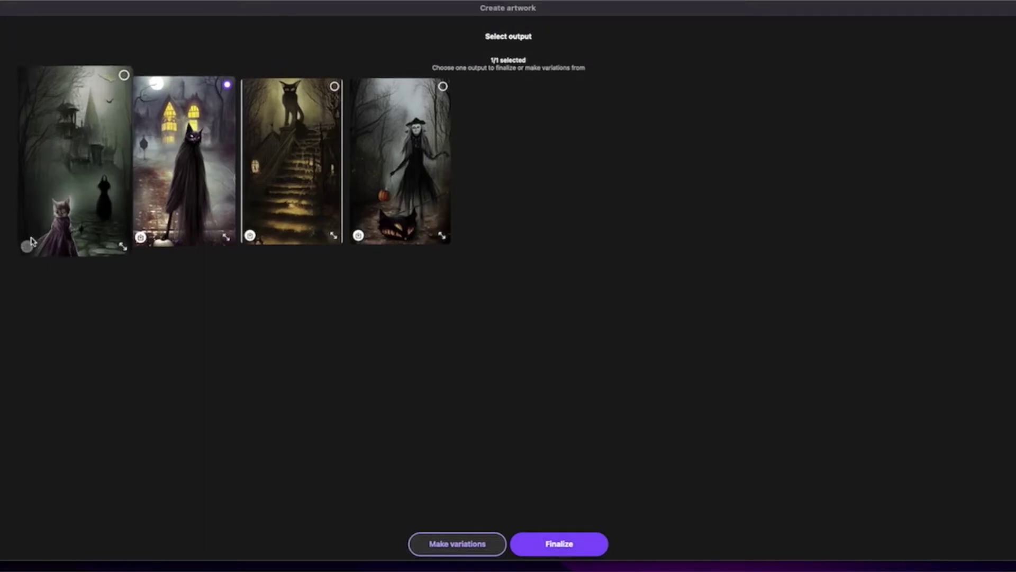
click(27, 247)
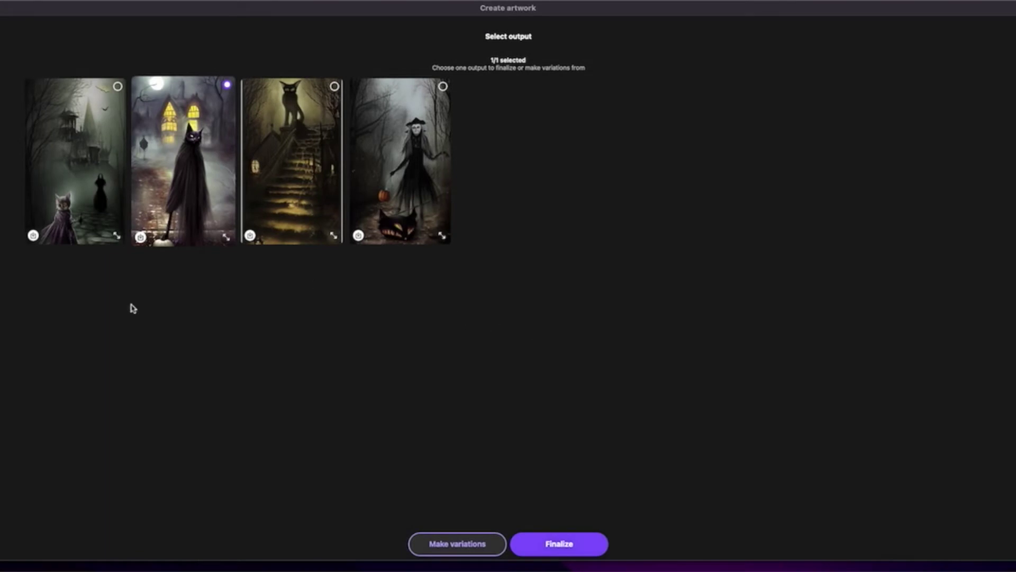
click(170, 207)
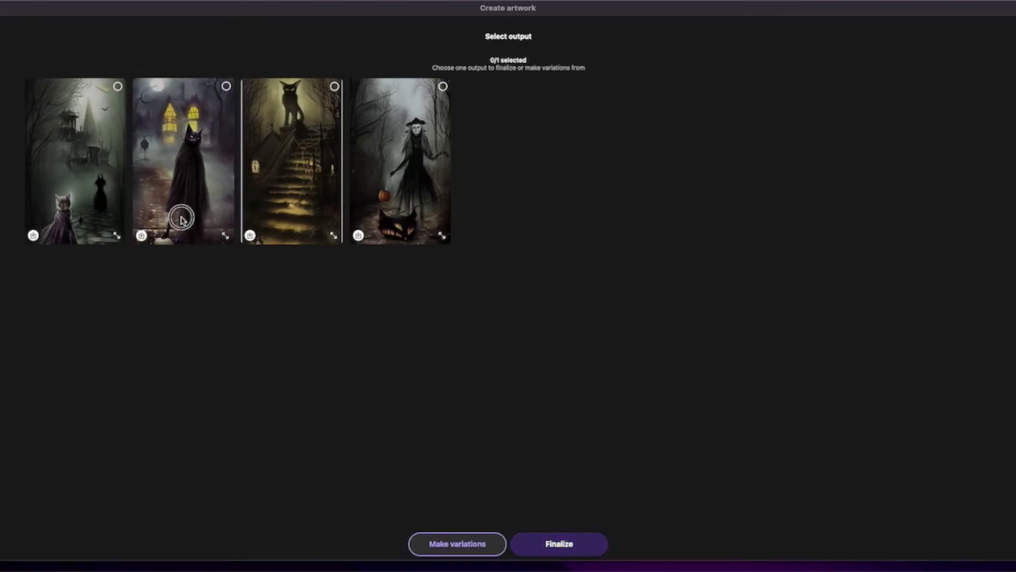
click(181, 220)
click(140, 237)
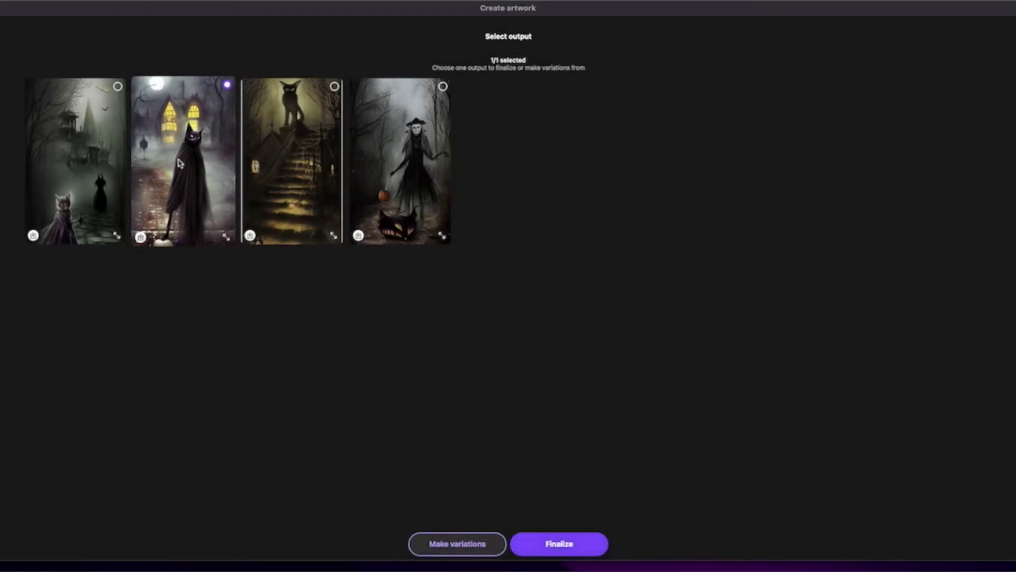
click(358, 235)
click(459, 545)
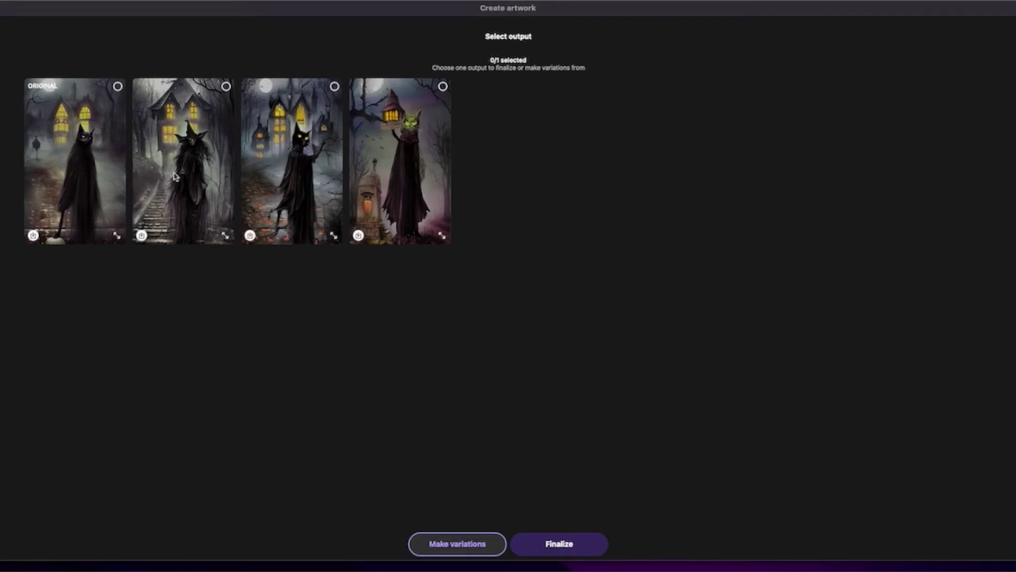
Step: Inspect the three new variations of the cloaked cat at enlarged size
click(332, 236)
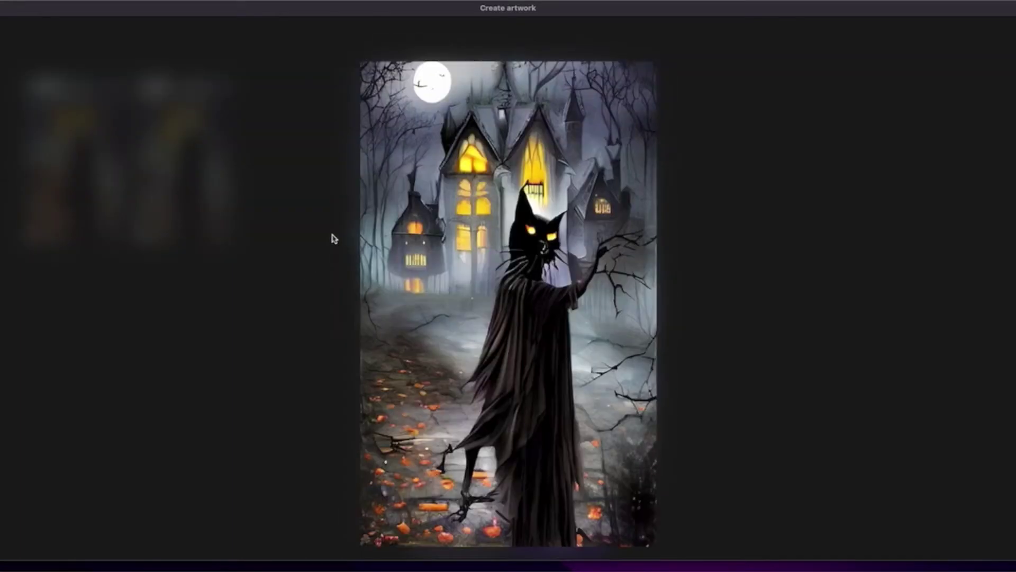
click(331, 236)
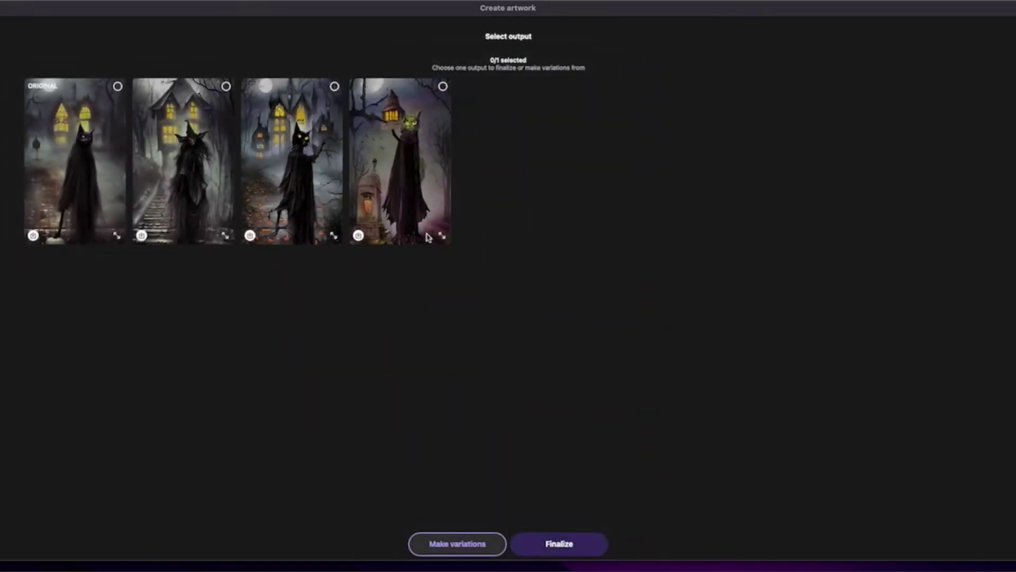
click(438, 235)
click(191, 245)
click(225, 236)
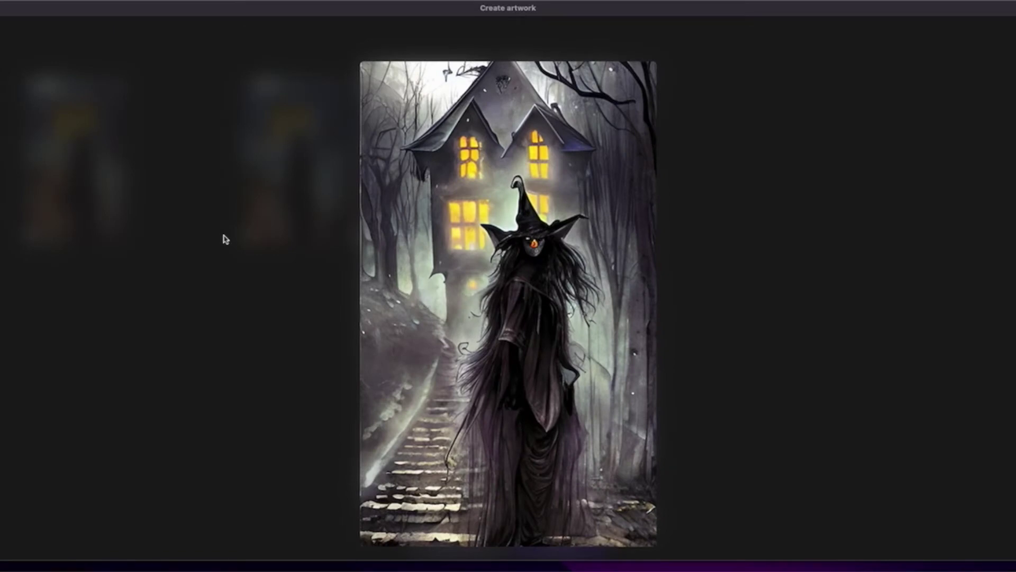
click(223, 239)
Step: Make another set of variations from the original cloaked cat and inspect the hooded figure and the pink-haired witch enlarged
click(75, 192)
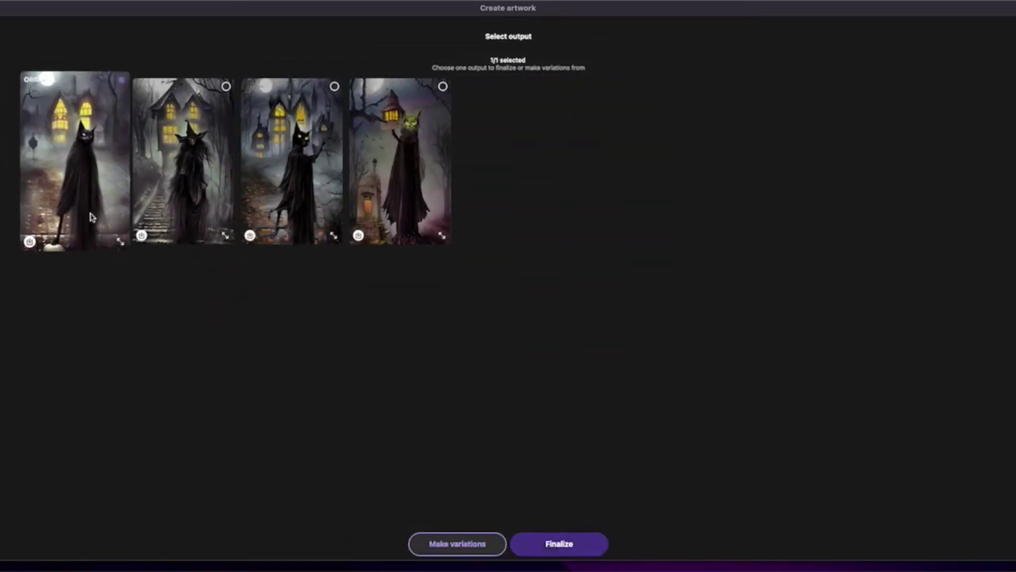
click(475, 542)
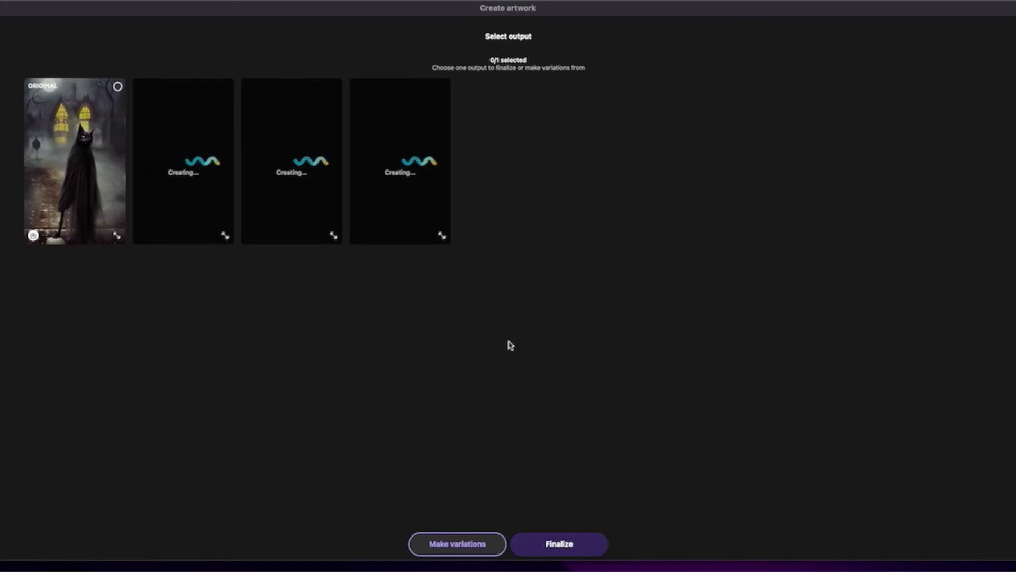
click(334, 235)
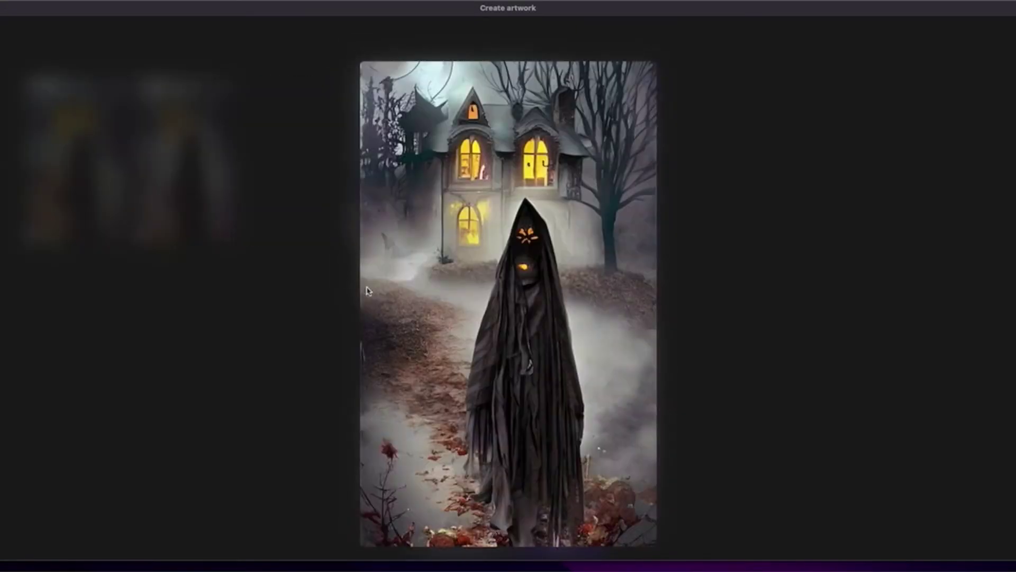
click(300, 292)
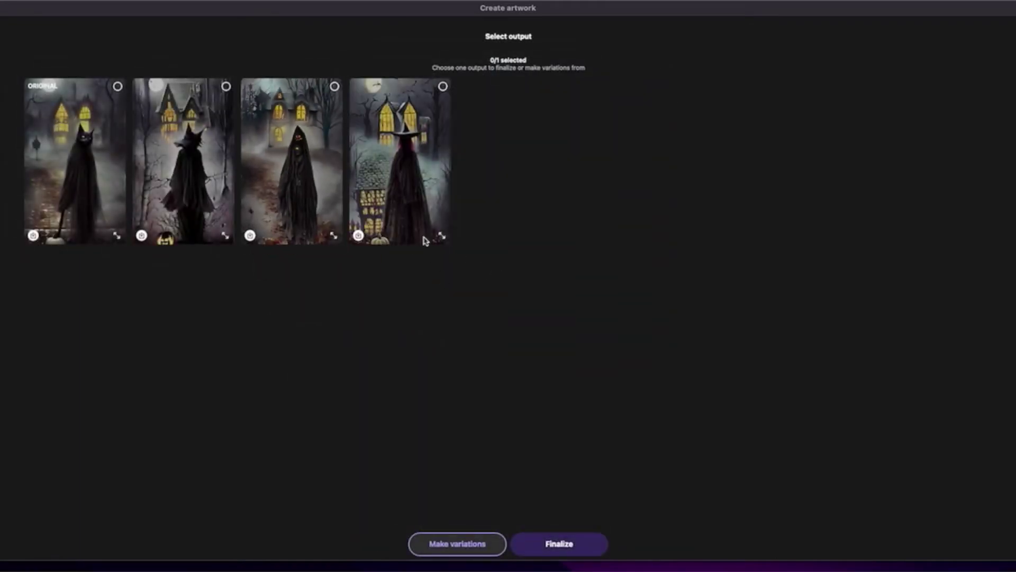
click(439, 236)
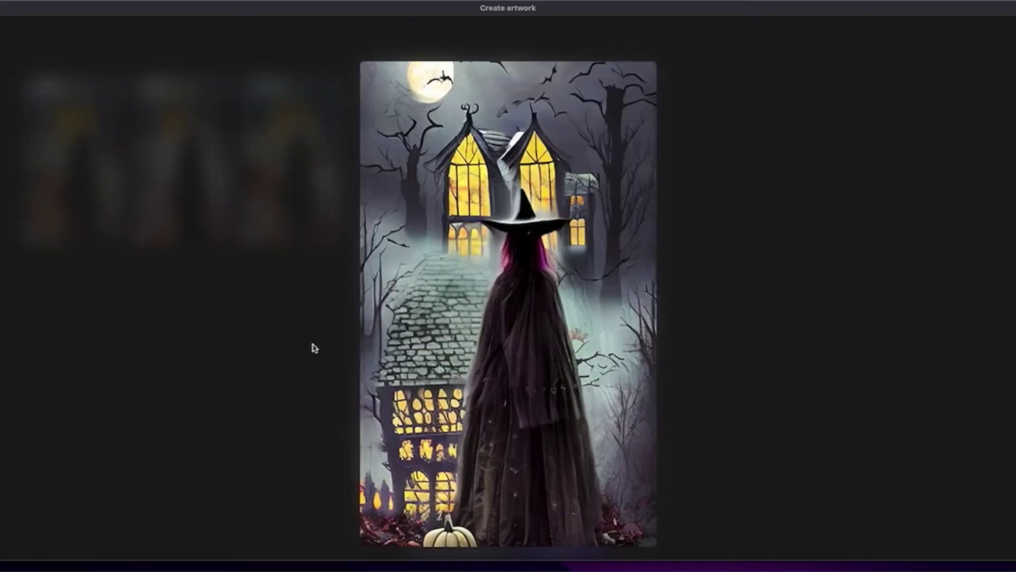
click(314, 348)
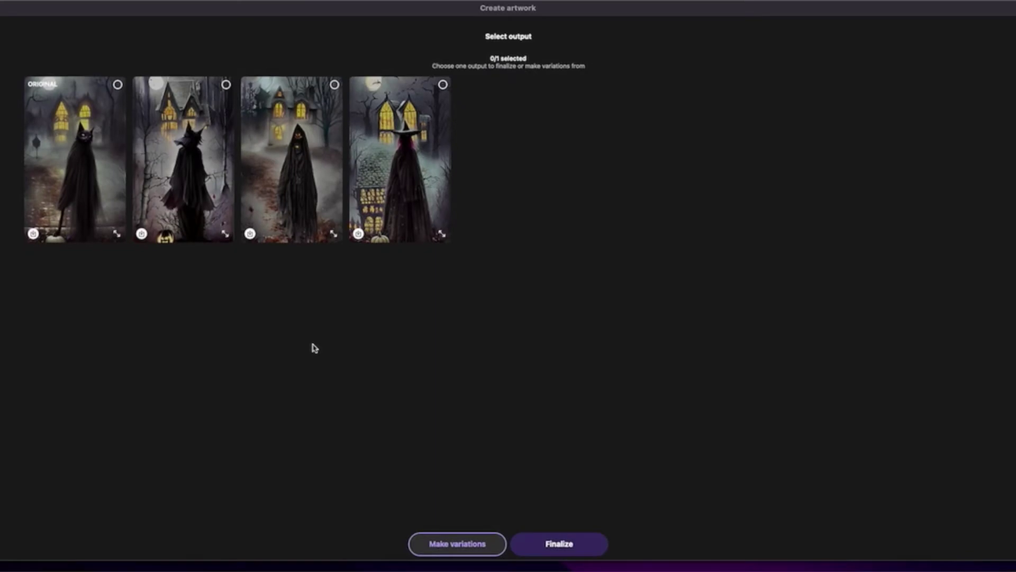
Step: Make one more set of variations from the original and enlarge the first new one
click(85, 204)
click(458, 542)
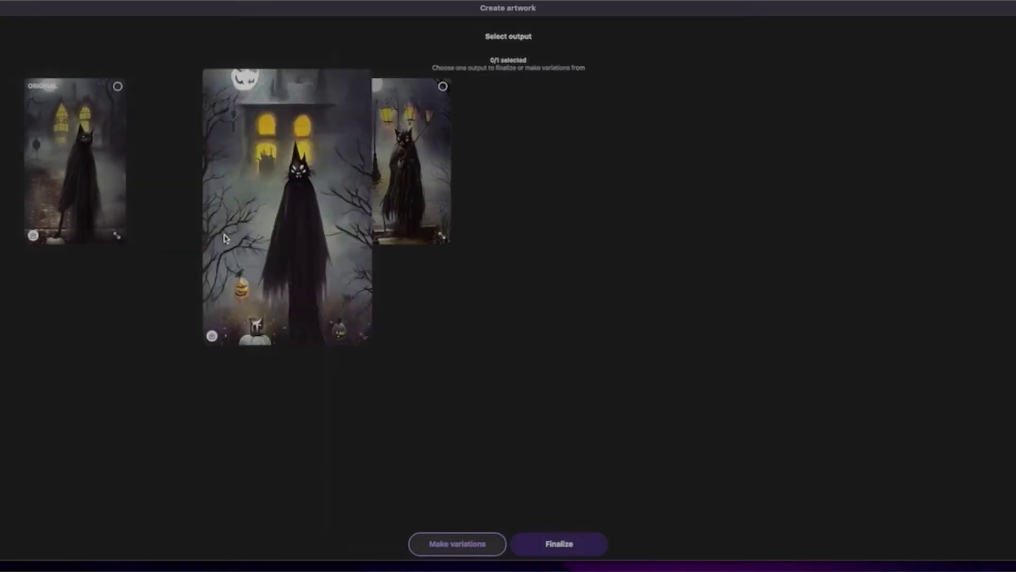
click(226, 237)
click(309, 288)
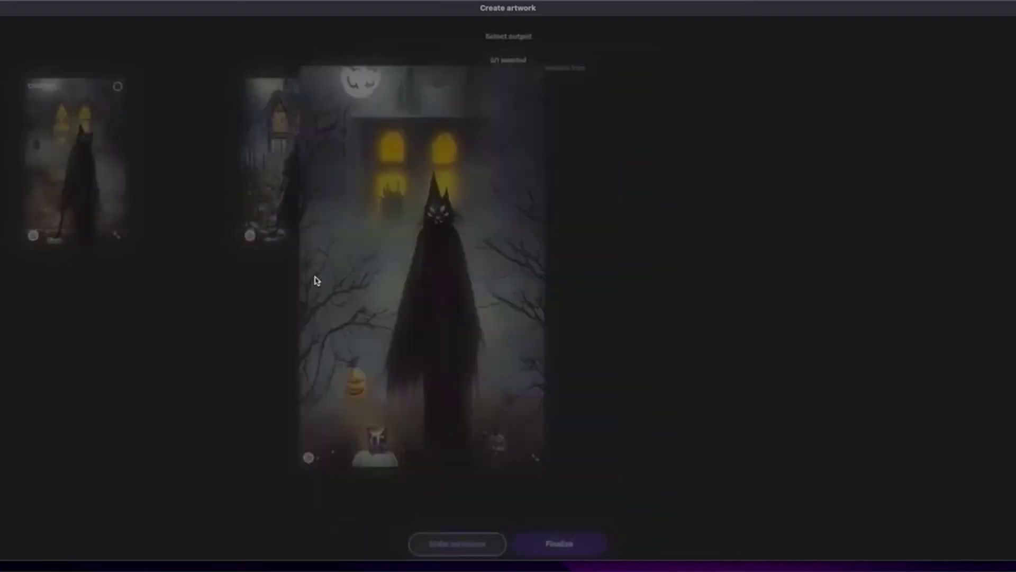
Step: Inspect the lantern-street cat variation and the hooded figure variation at enlarged size
click(438, 236)
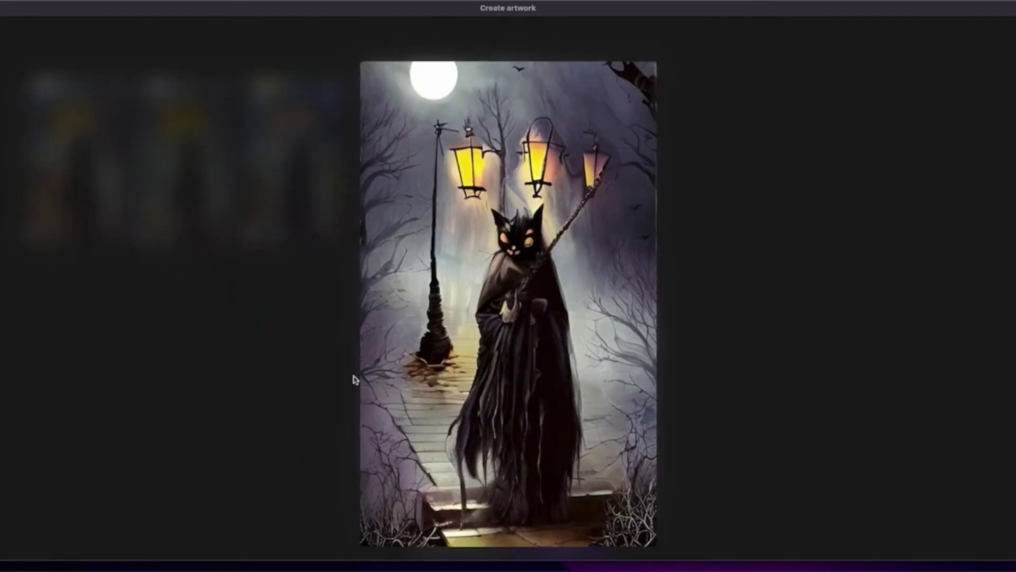
click(353, 380)
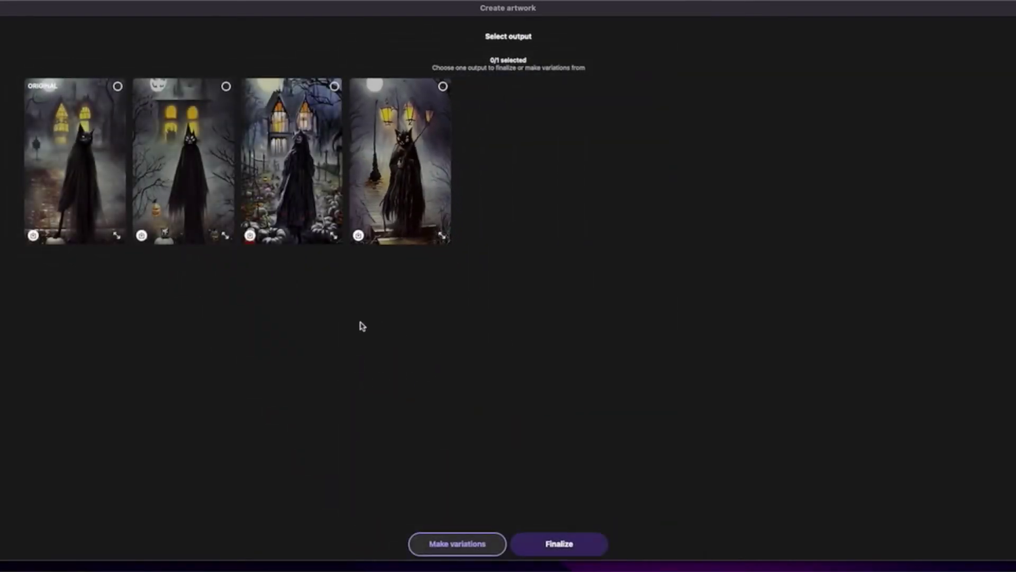
click(334, 236)
click(238, 263)
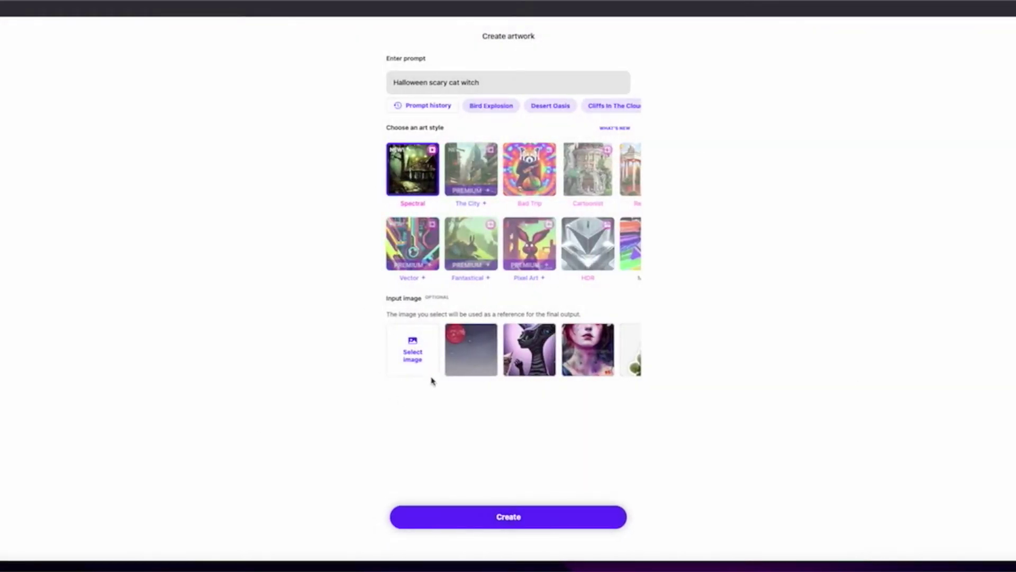
Step: Use the cloaked black cat picture as input image with Strong influence and generate the artwork in the Vector style
click(422, 356)
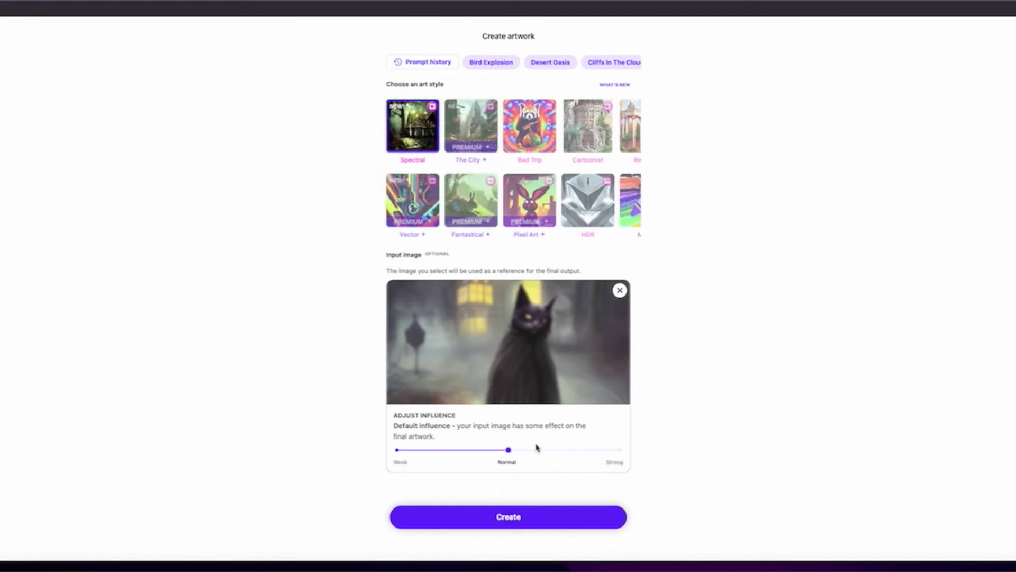
click(618, 451)
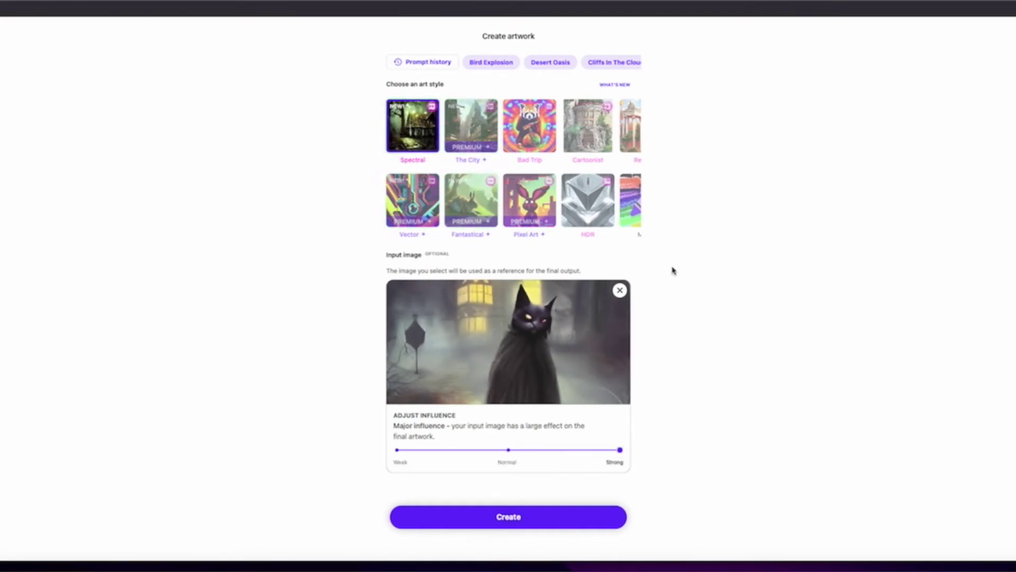
click(412, 207)
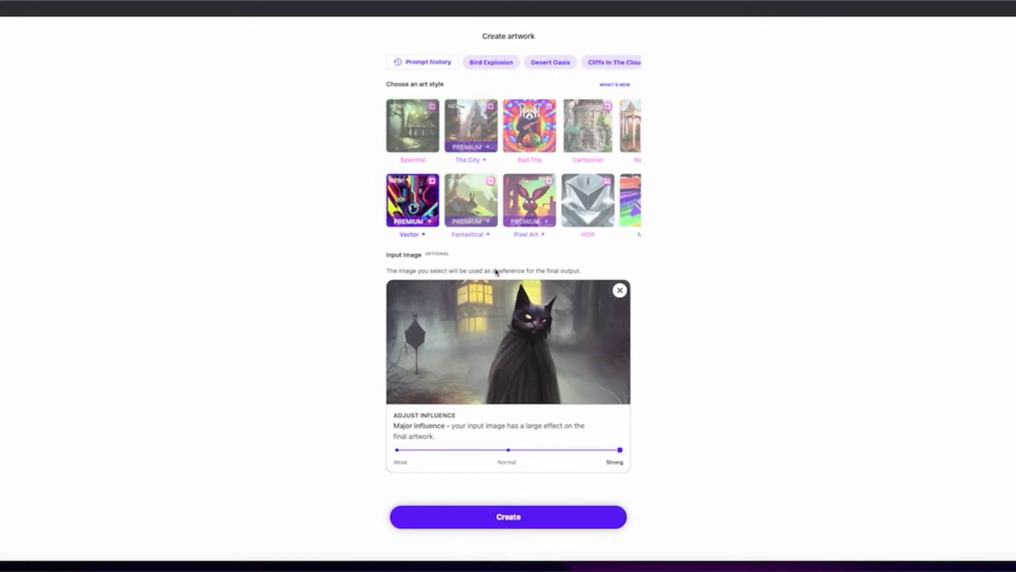
click(539, 523)
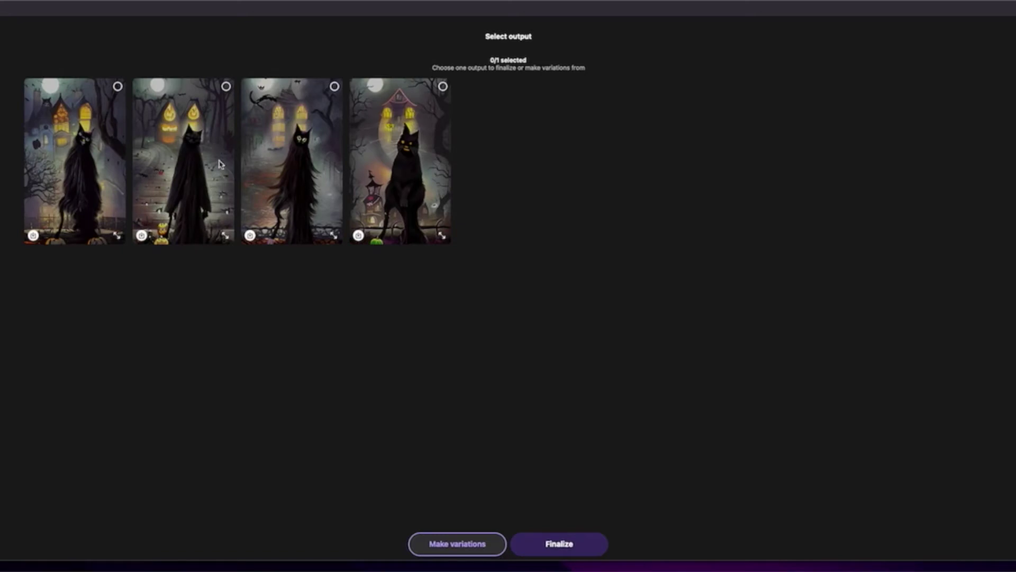
Step: Inspect the sitting cat, the shaggy cat and the cloaked cat before the pumpkin-faced houses at enlarged size
click(440, 237)
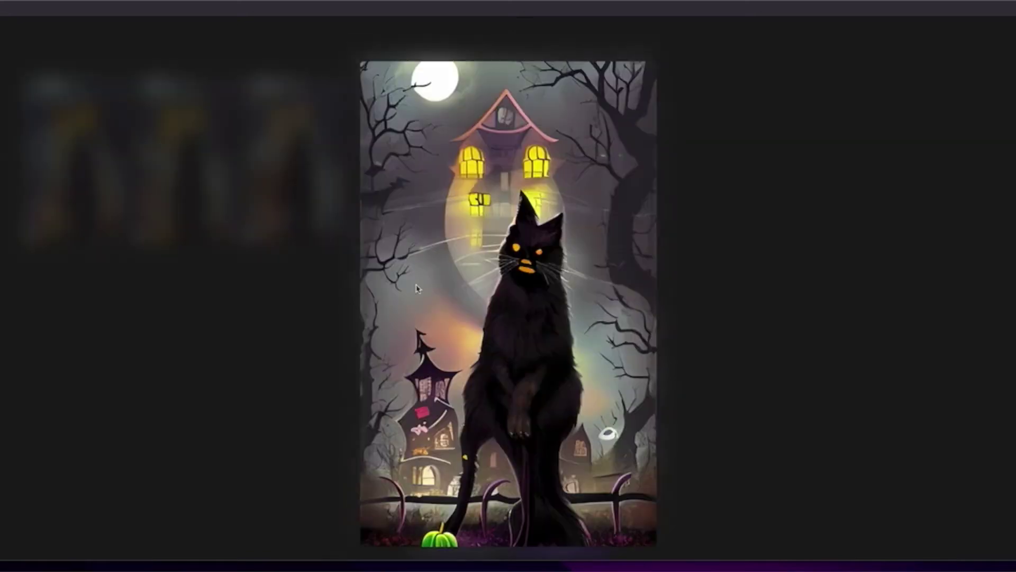
click(155, 313)
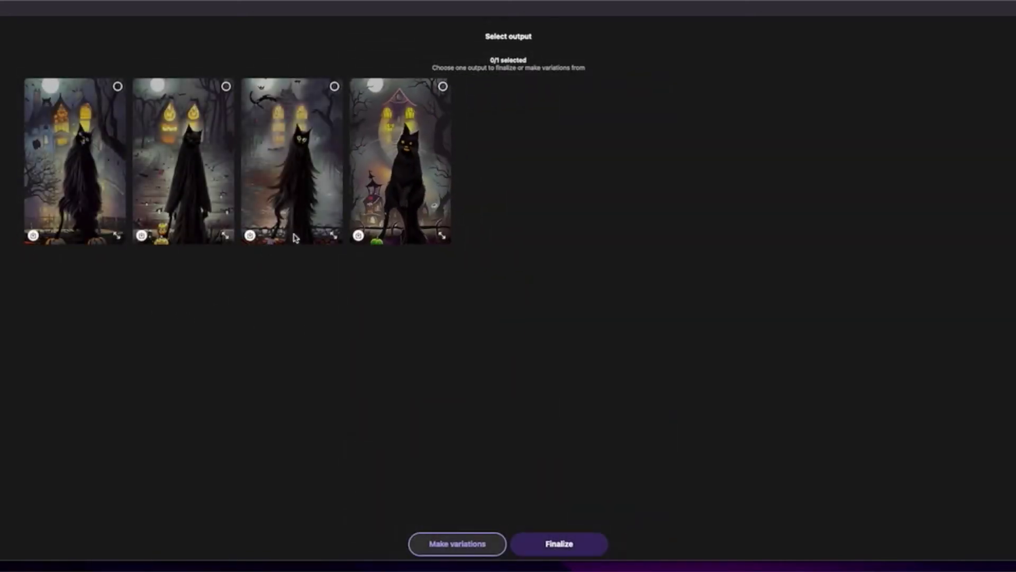
click(334, 236)
click(201, 291)
click(224, 236)
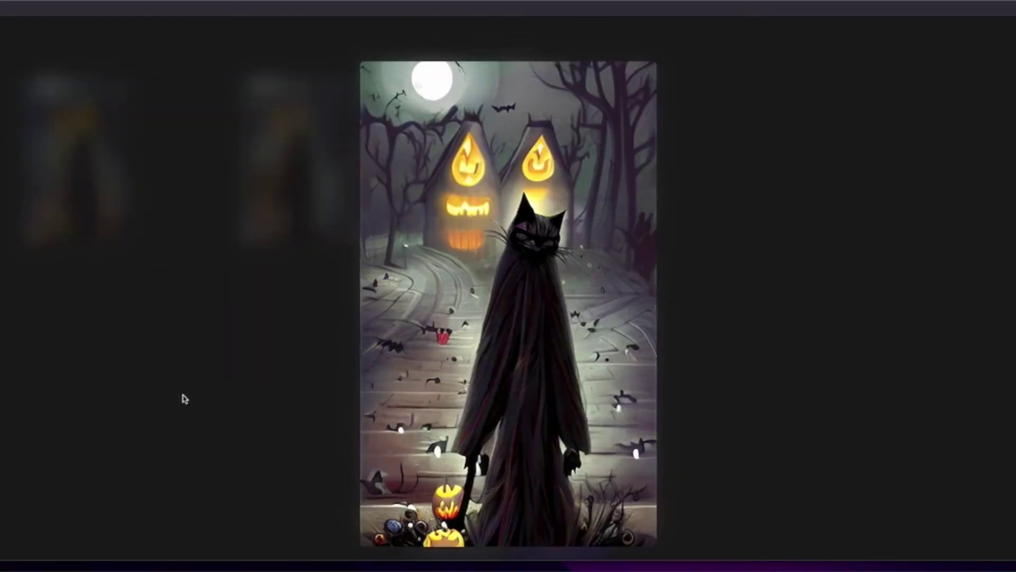
click(182, 396)
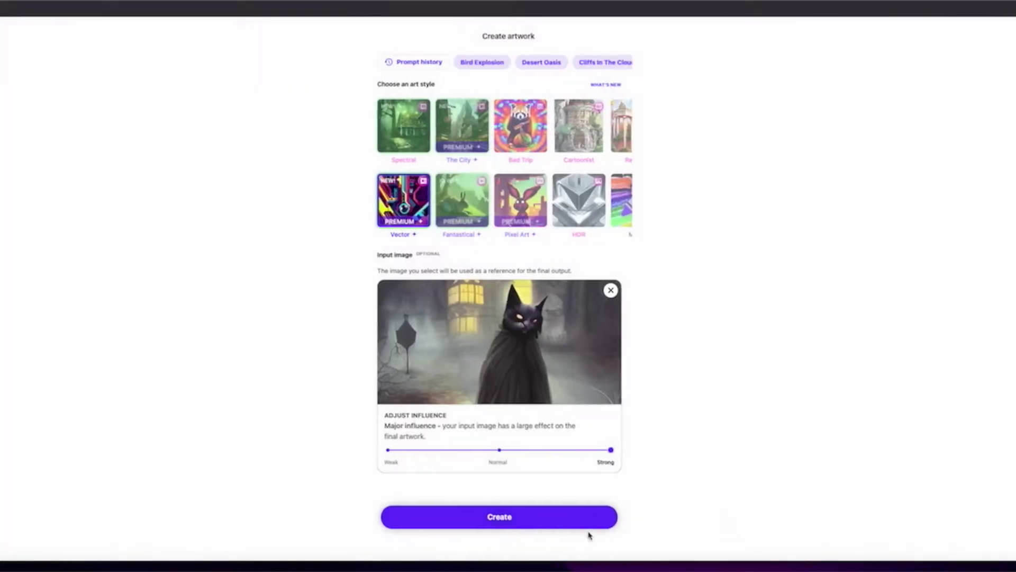
Step: Generate another set from the same prompt and input image, and enlarge the pumpkin-carrying cat and the fourth output
click(581, 518)
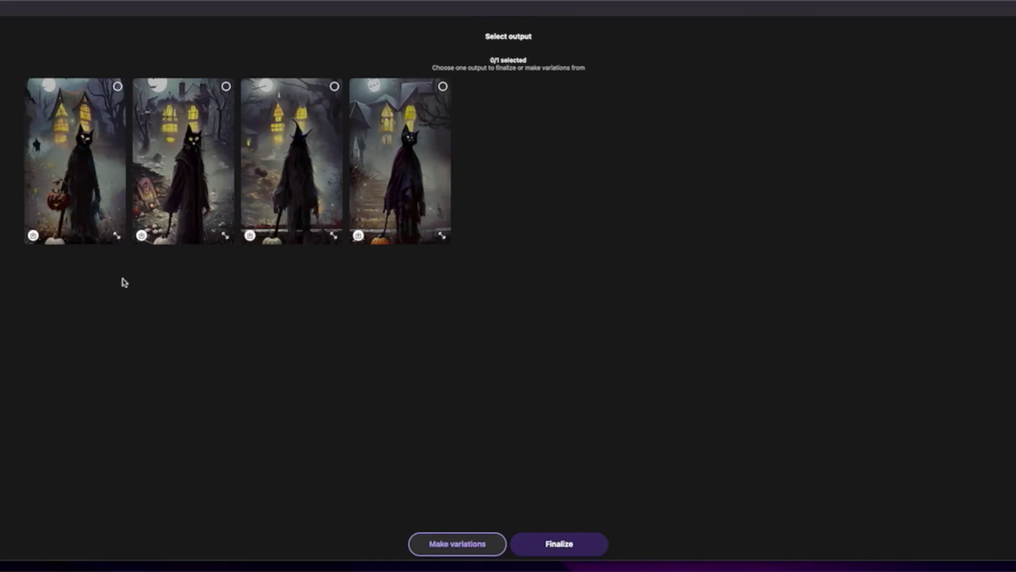
click(117, 236)
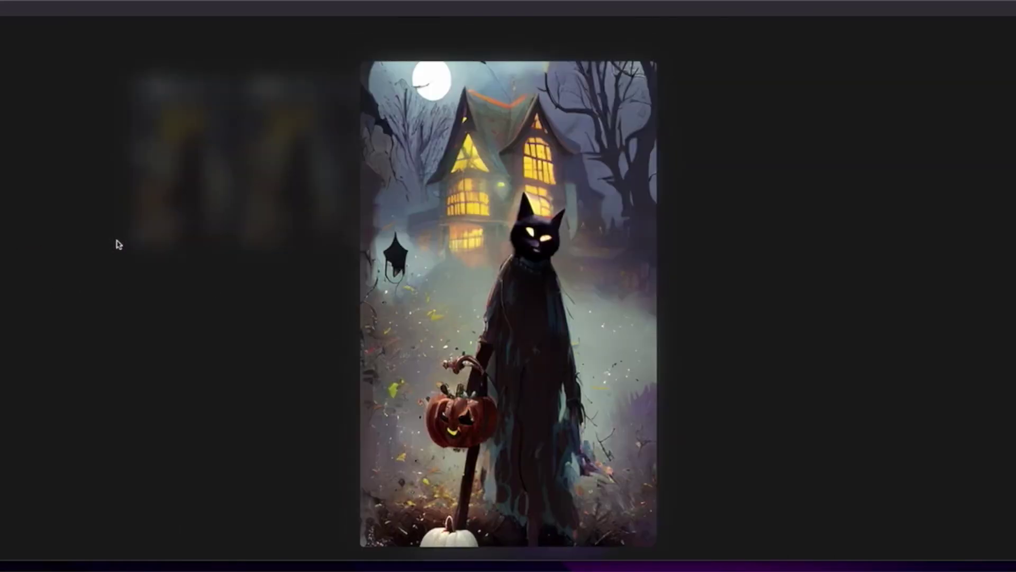
click(119, 244)
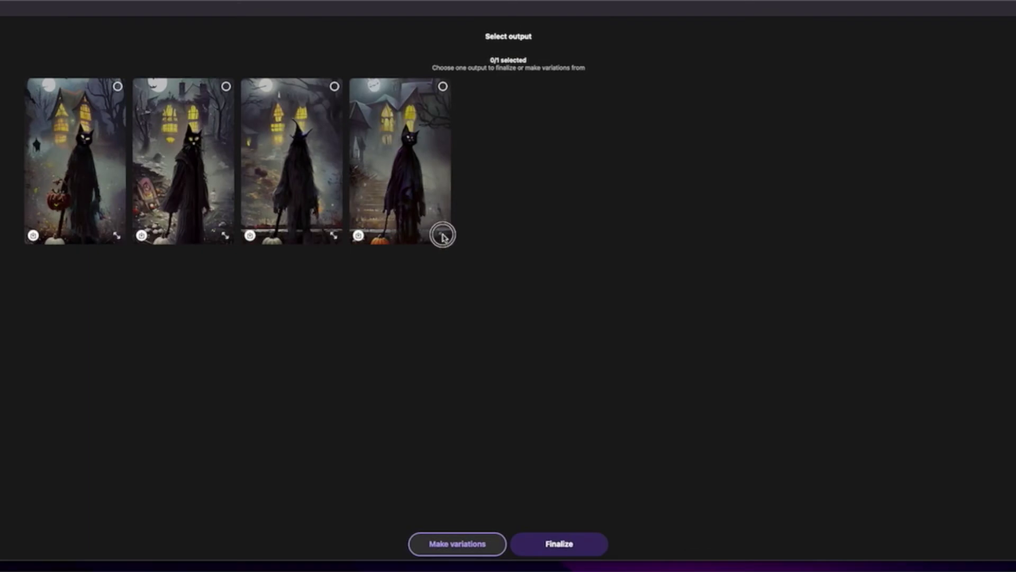
click(443, 236)
click(257, 357)
Step: Select the second cloaked cat output, view the witch-hat figure seen from behind enlarged, and save that figure's image
click(205, 151)
click(227, 237)
click(228, 237)
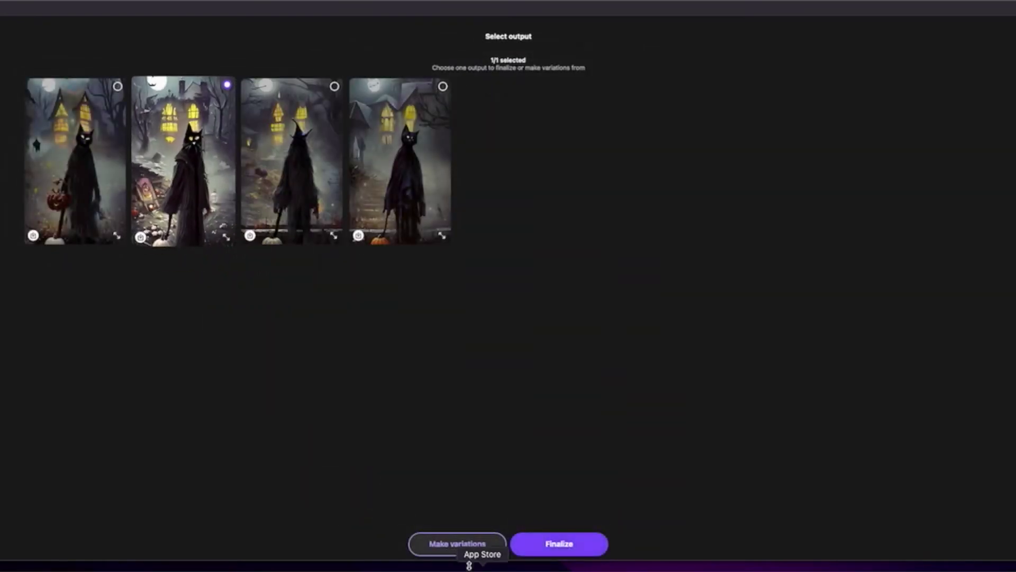
click(332, 236)
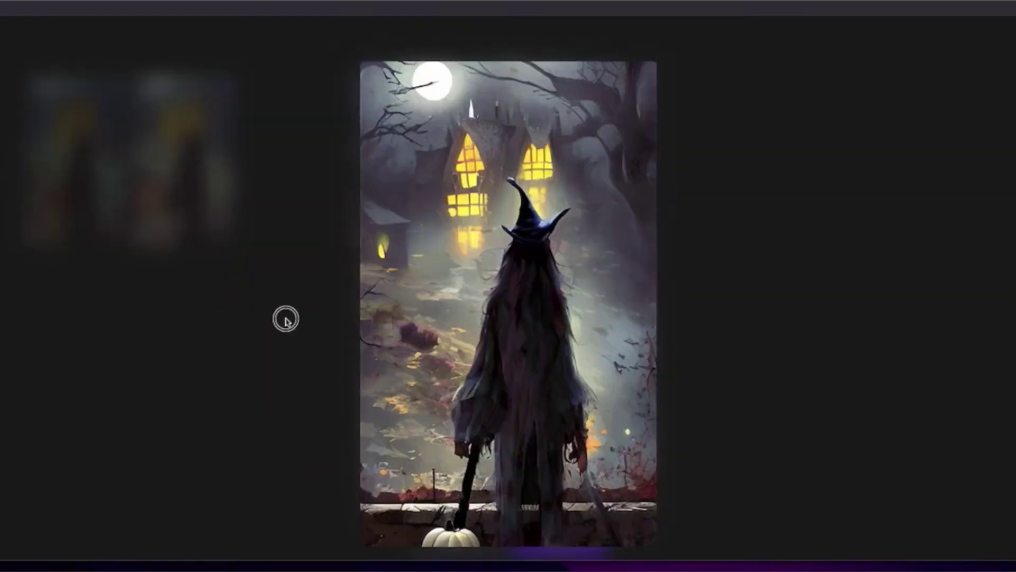
click(286, 319)
click(251, 236)
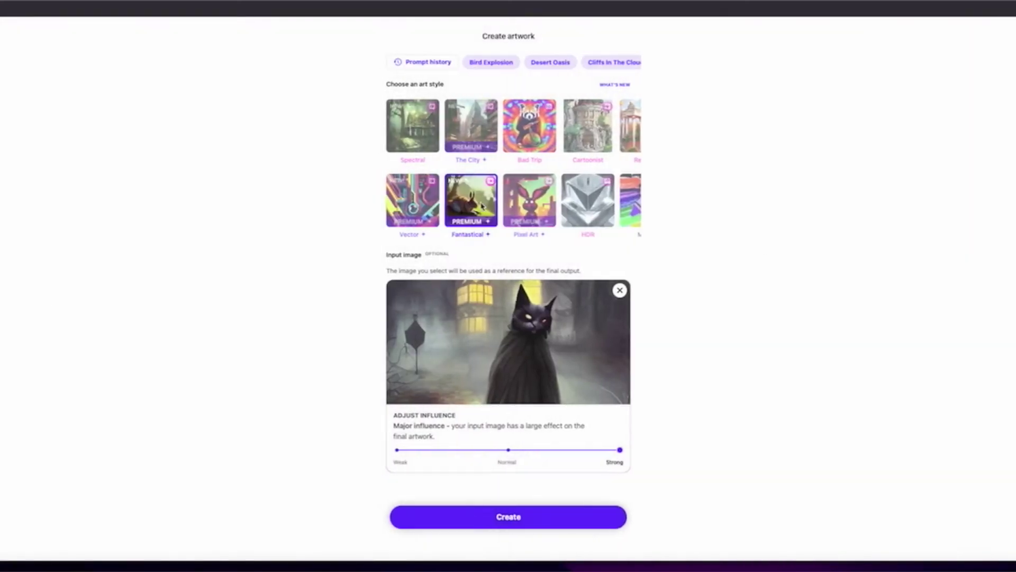
Step: Generate the artwork in the Fantastical style with Strong input influence and inspect the jack-o'-lantern cat and the blue-faced cat enlarged
click(555, 521)
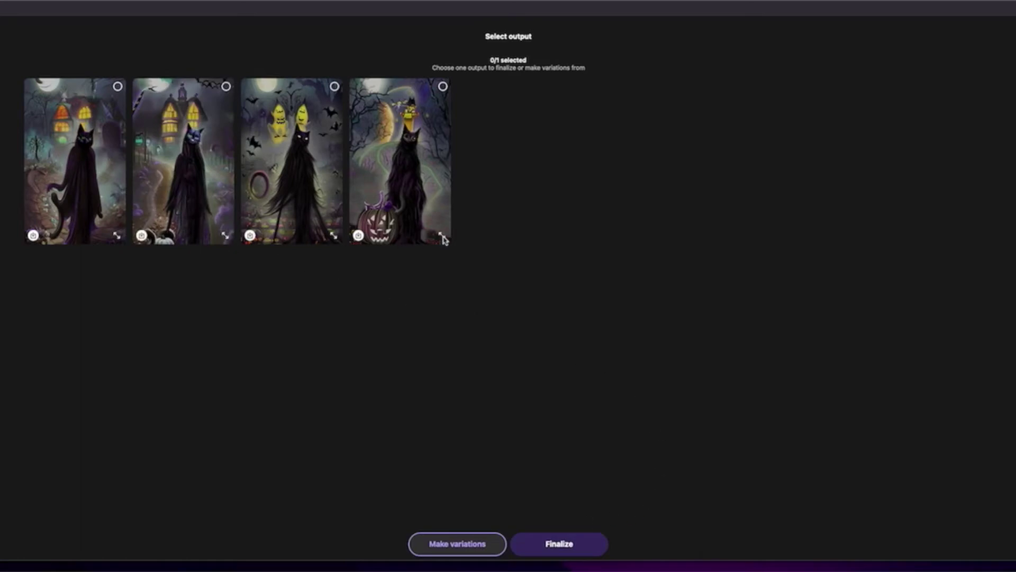
click(442, 236)
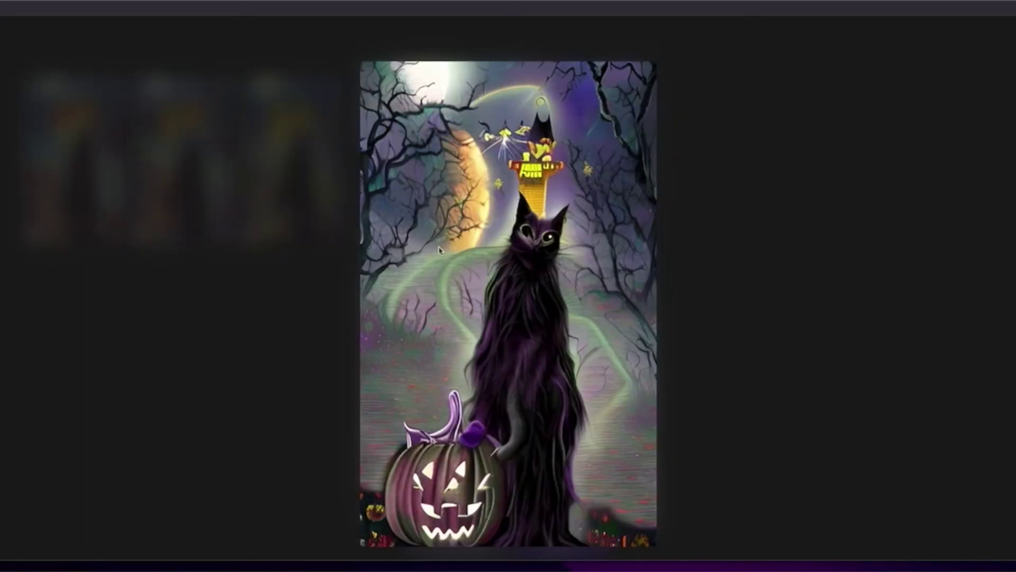
click(701, 353)
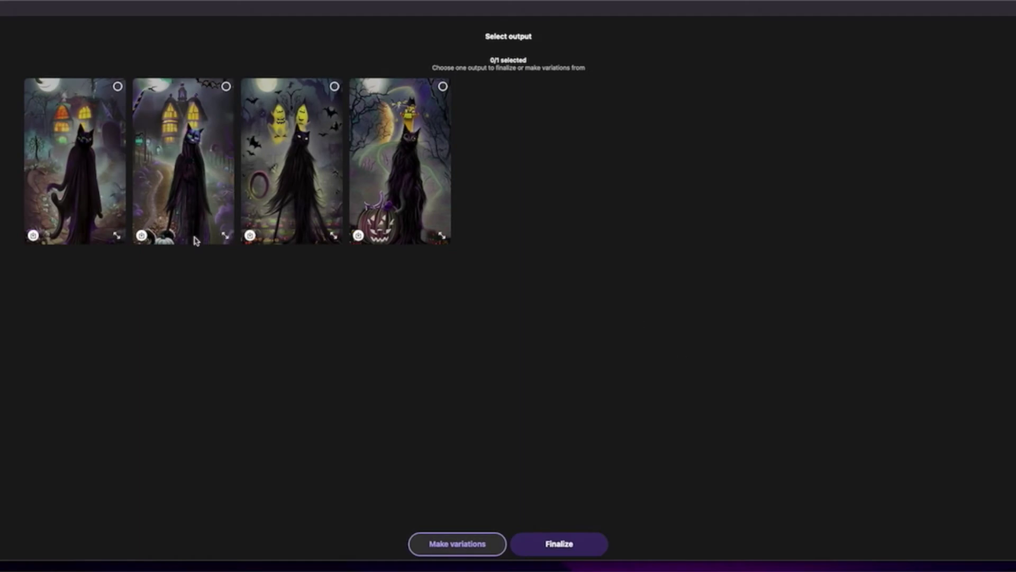
click(225, 236)
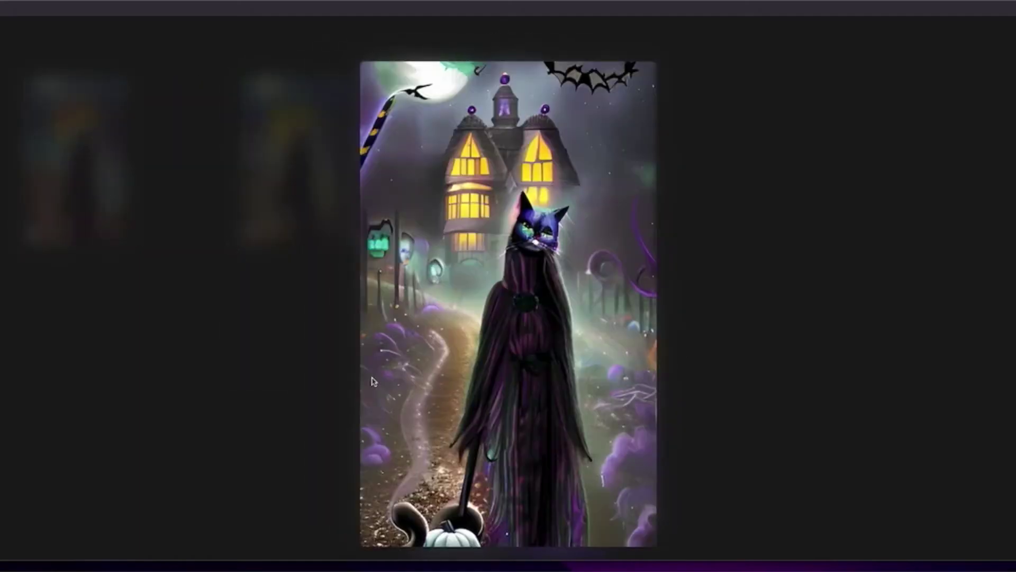
click(194, 352)
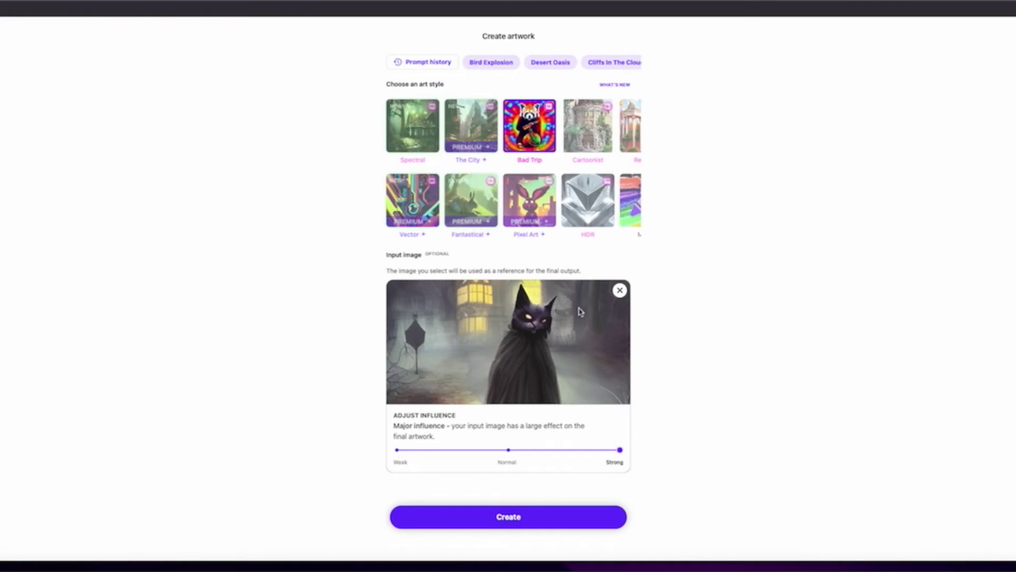
Step: Remove the input image and generate the prompt in the Bad Trip style and in the Cartoonist style
click(624, 292)
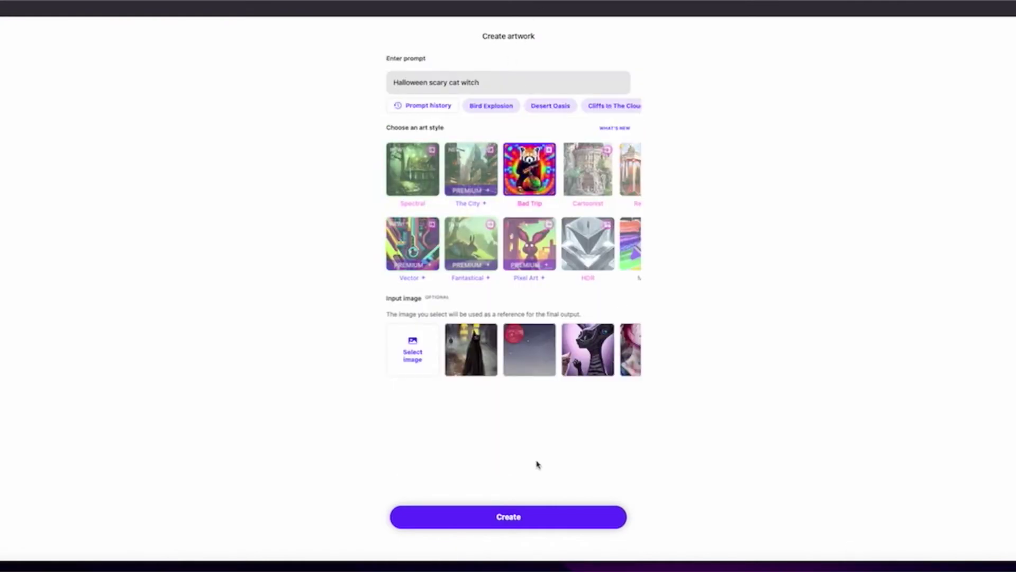
click(545, 516)
click(593, 522)
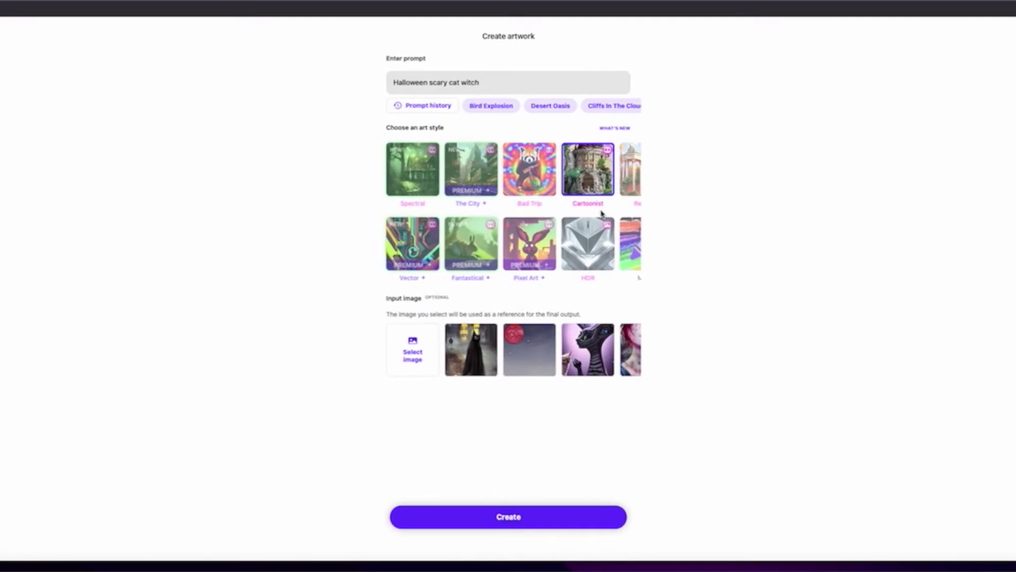
Step: Generate the prompt in the Realistic style and save the purple-haired witch and the black cat with pumpkin outputs
scroll(601, 211, right, 5)
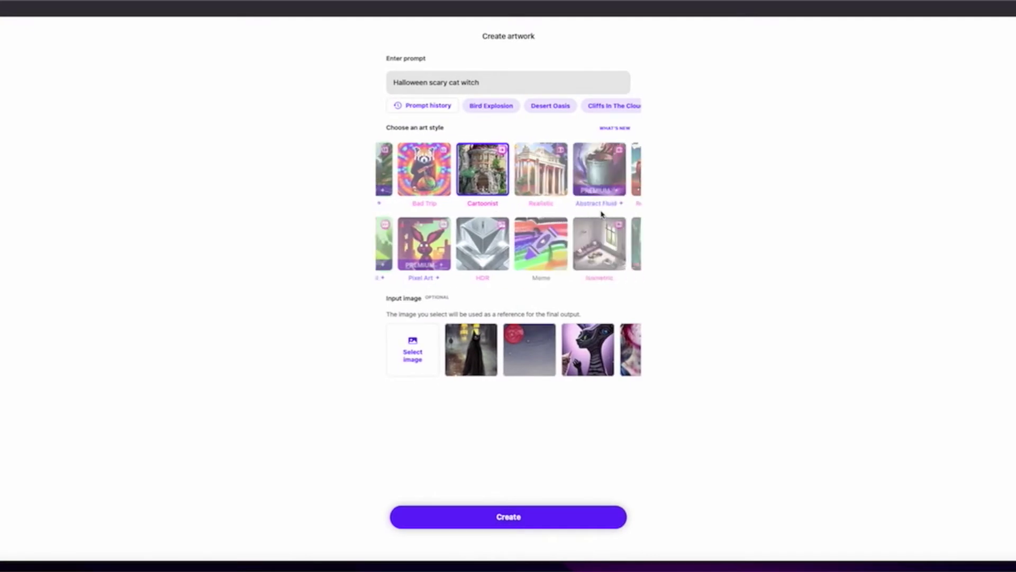
click(525, 195)
click(570, 519)
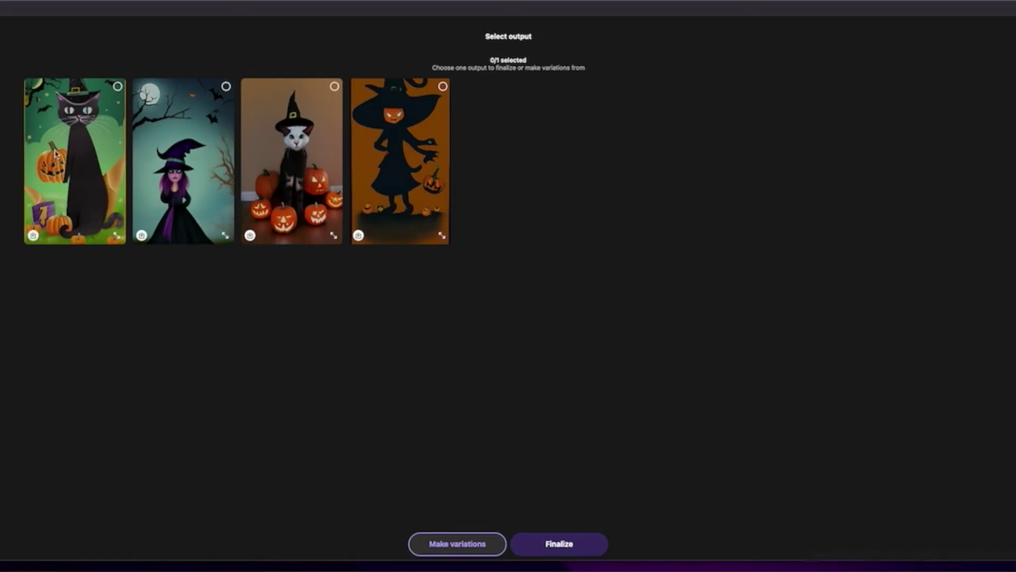
click(140, 236)
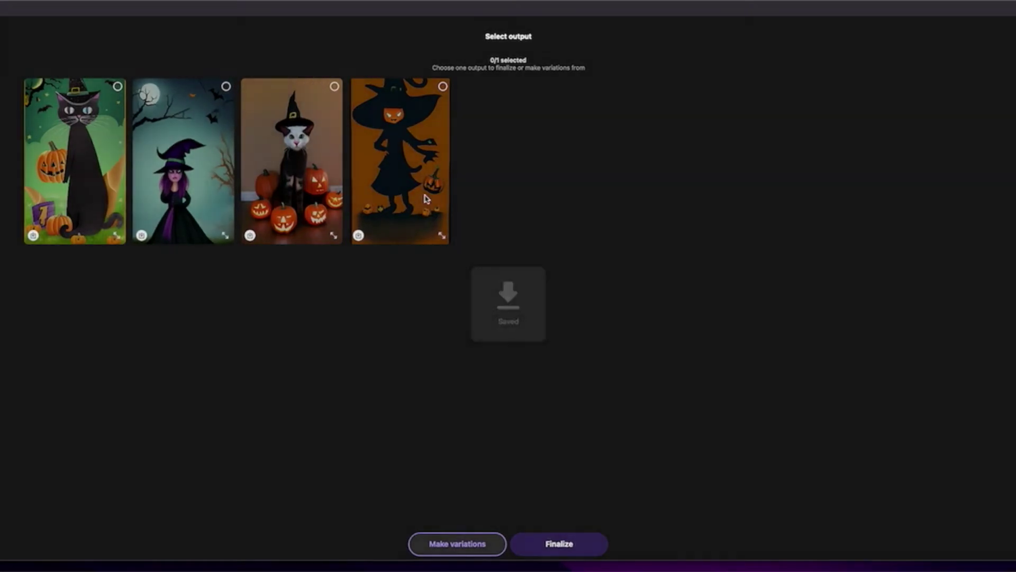
click(33, 236)
Step: Make two sets of variations from the purple-haired witch and enlarge the last variation of the second set
click(207, 233)
click(459, 544)
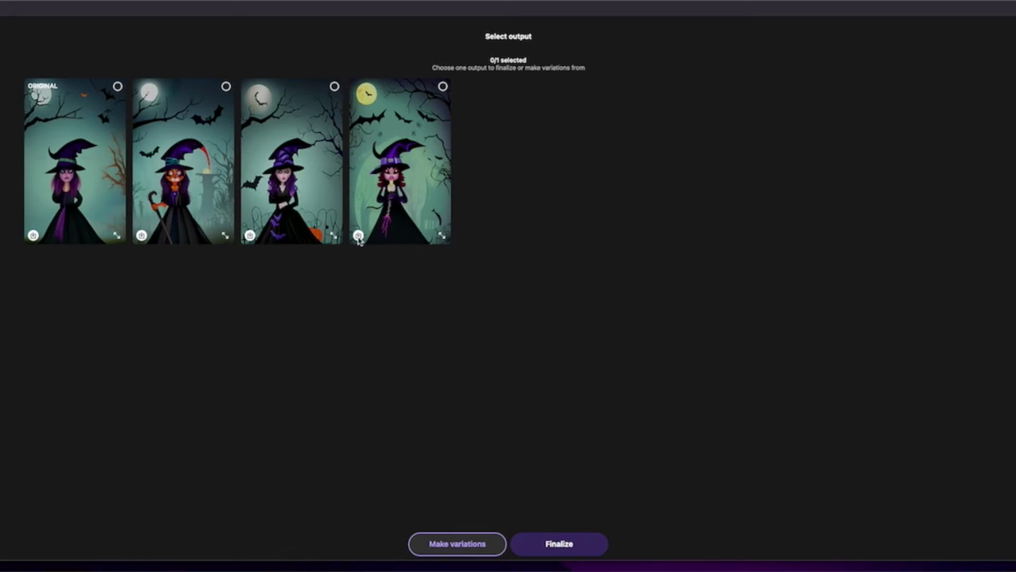
click(81, 203)
click(454, 549)
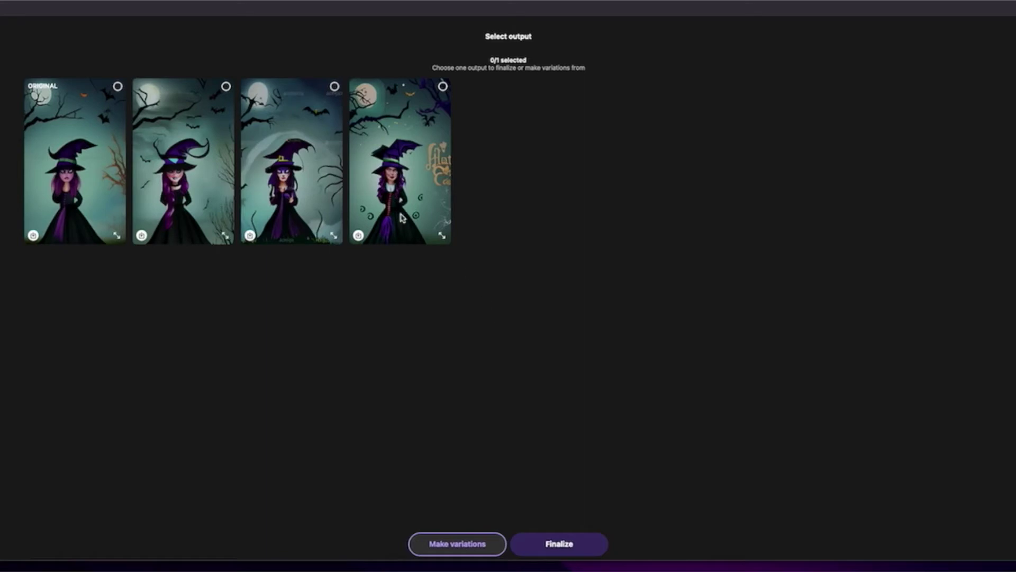
click(442, 235)
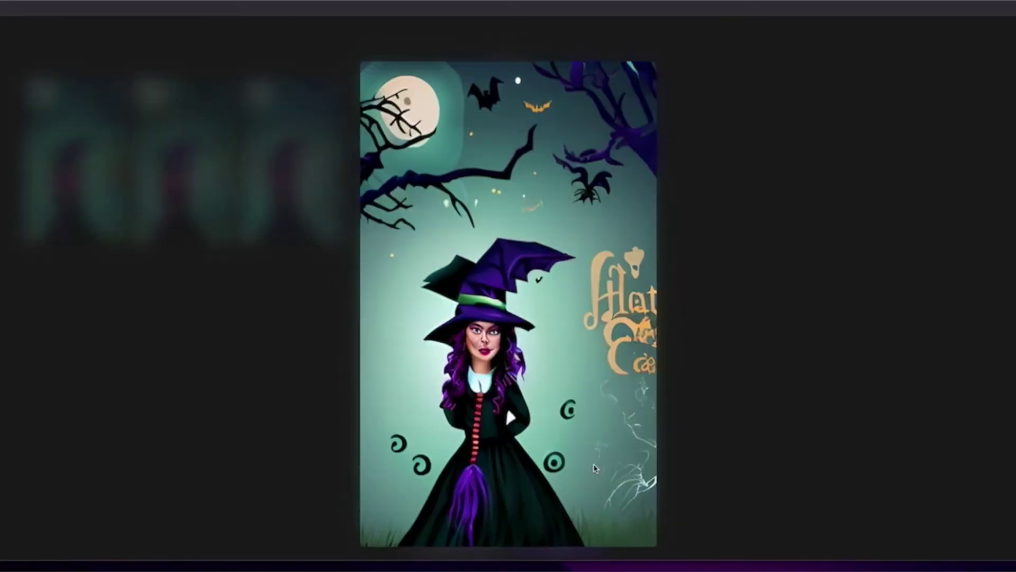
click(759, 445)
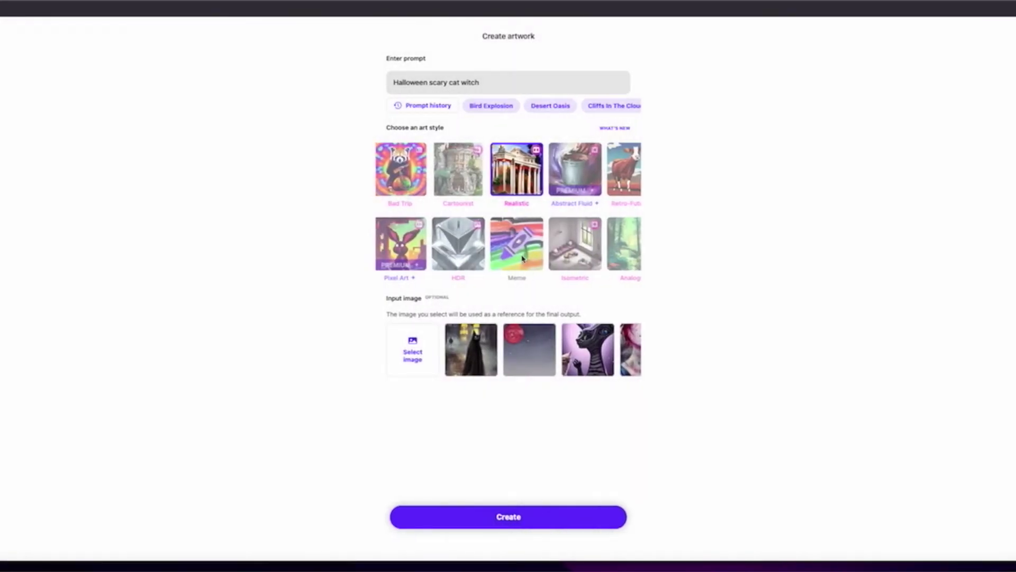
Step: Generate the "Halloween scary cat witch" prompt in a different art style without an input image
scroll(523, 258, right, 3)
click(440, 247)
click(598, 516)
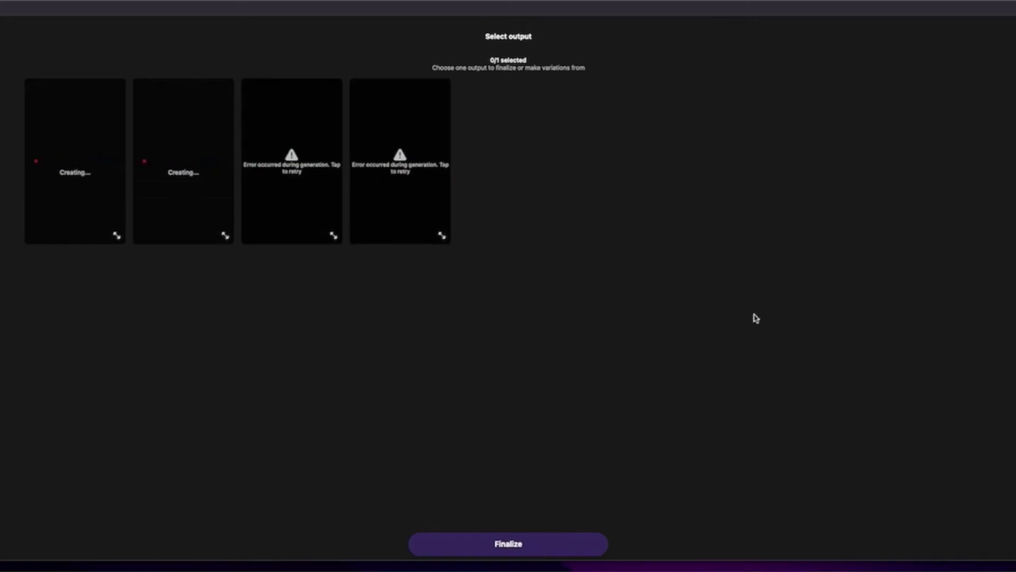
Step: Retry the two failed outputs and enlarge the first output, a grid of cat drawings
click(285, 173)
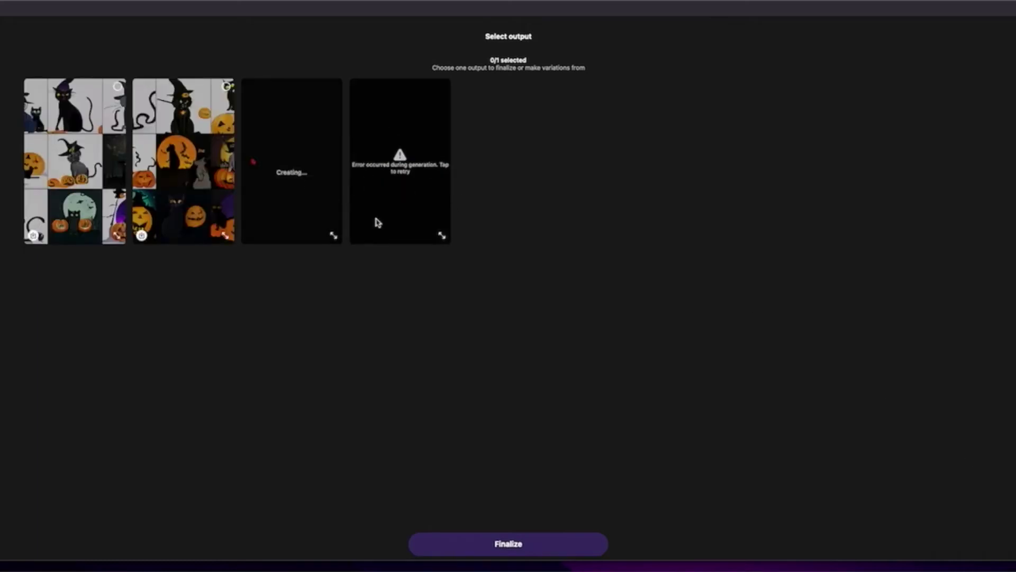
click(404, 165)
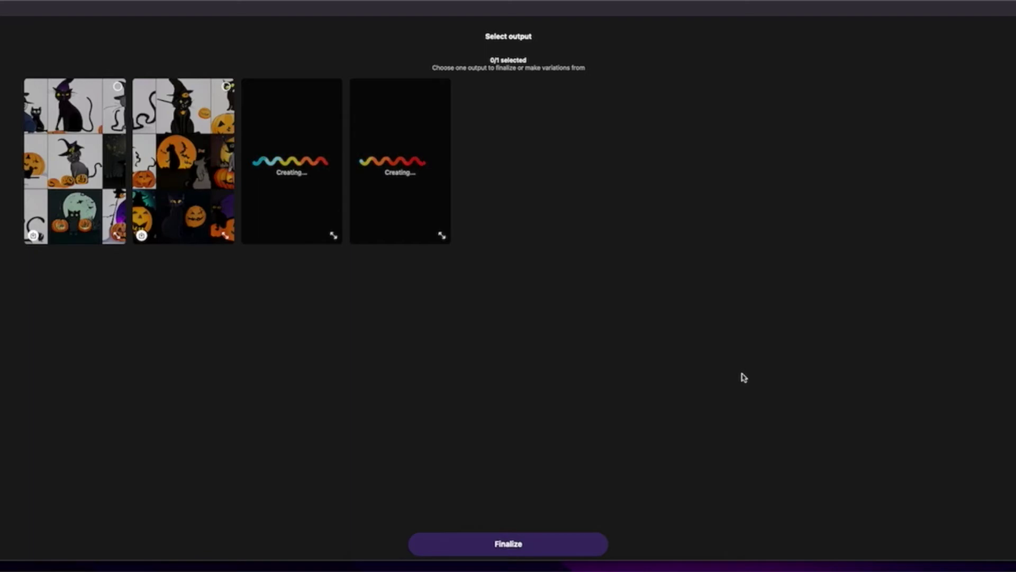
click(118, 236)
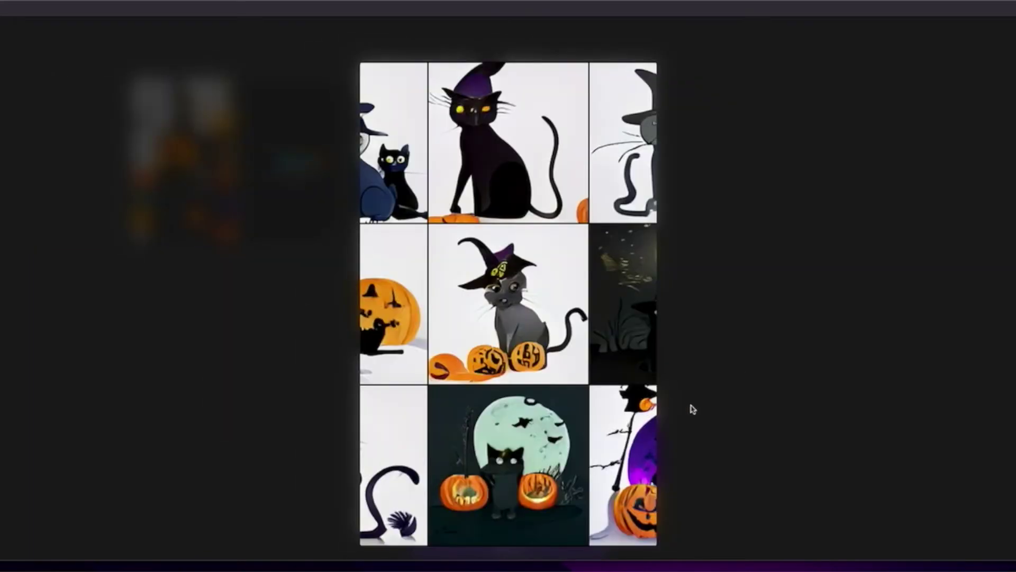
Step: Close the enlarged first output and enlarge the second grid of cat drawings to inspect it
click(236, 283)
click(222, 236)
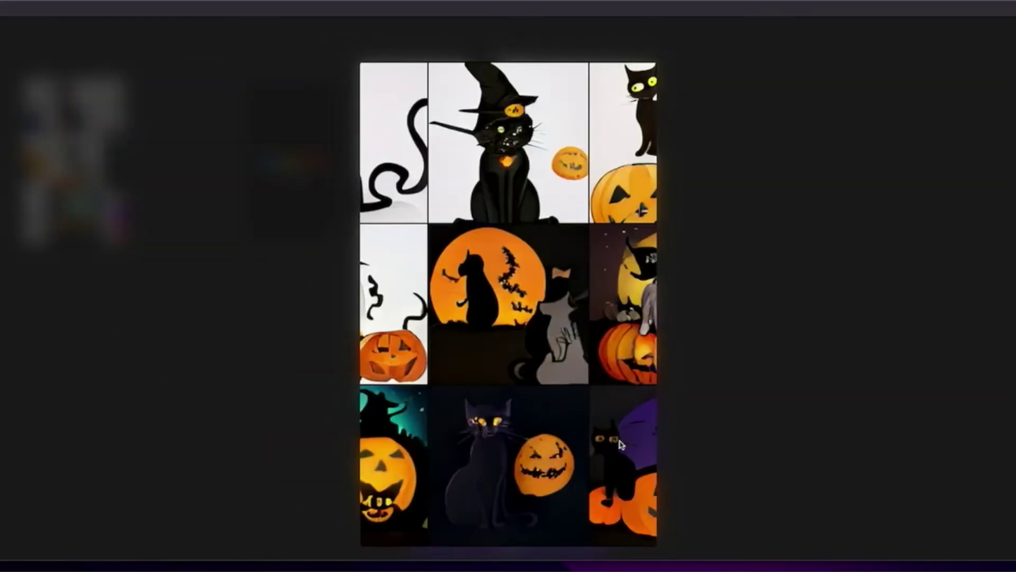
click(329, 370)
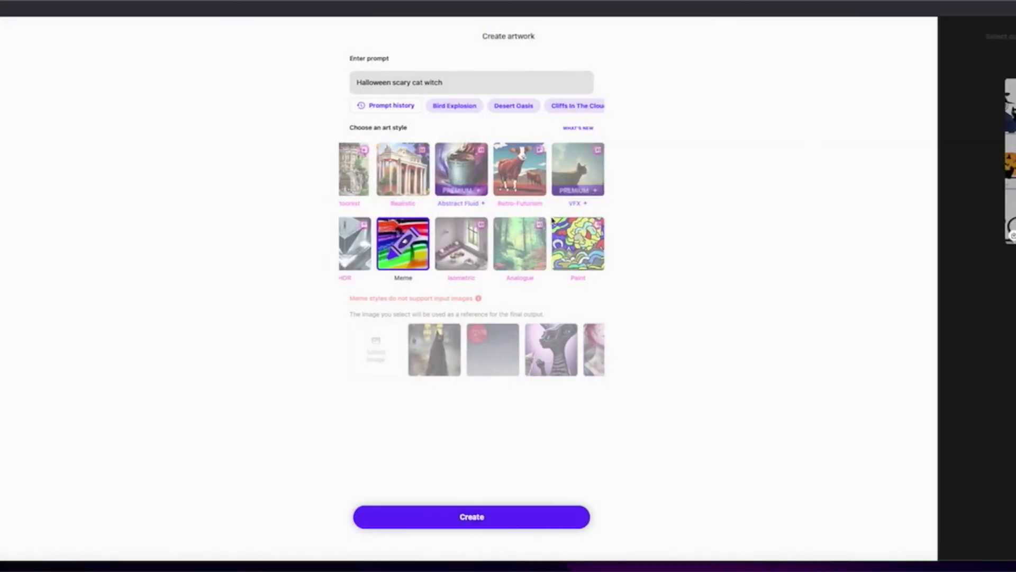
Step: Generate the "Halloween scary cat witch" prompt in the Ink style without an input image
scroll(603, 237, right, 5)
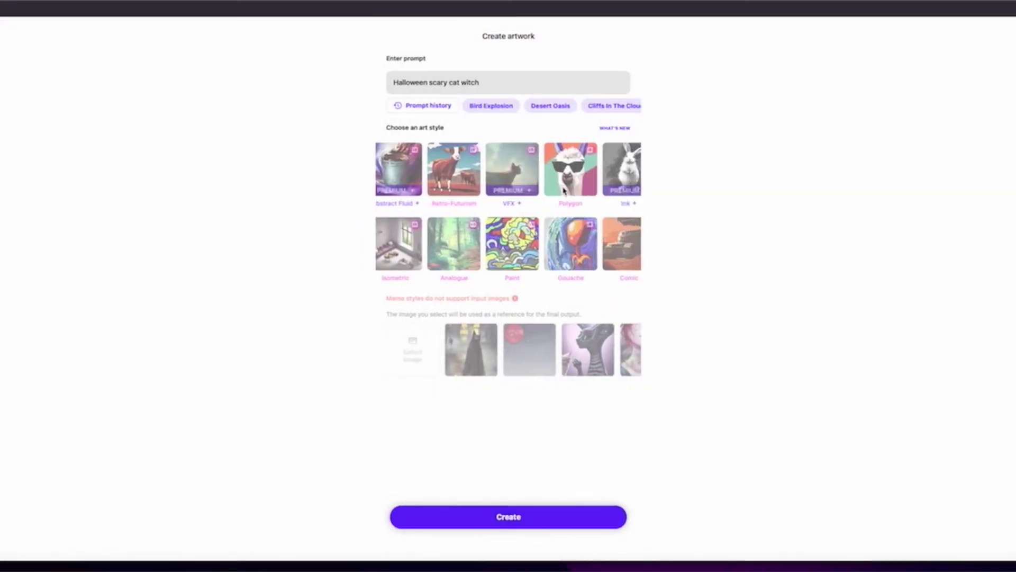
click(621, 183)
click(559, 515)
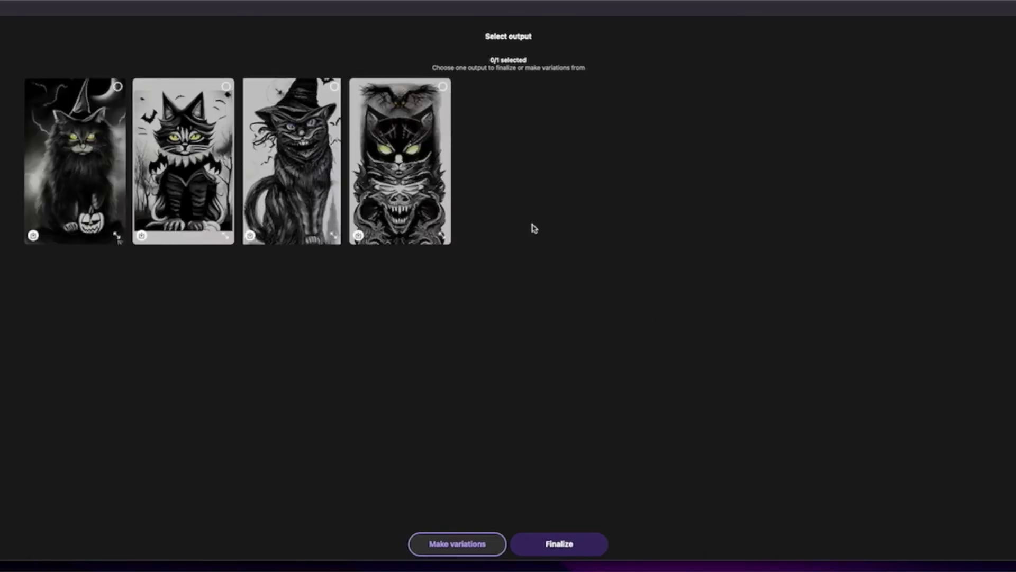
Step: Select the first output, the fluffy black cat with a pumpkin, inspect it enlarged and make variations from it
click(73, 154)
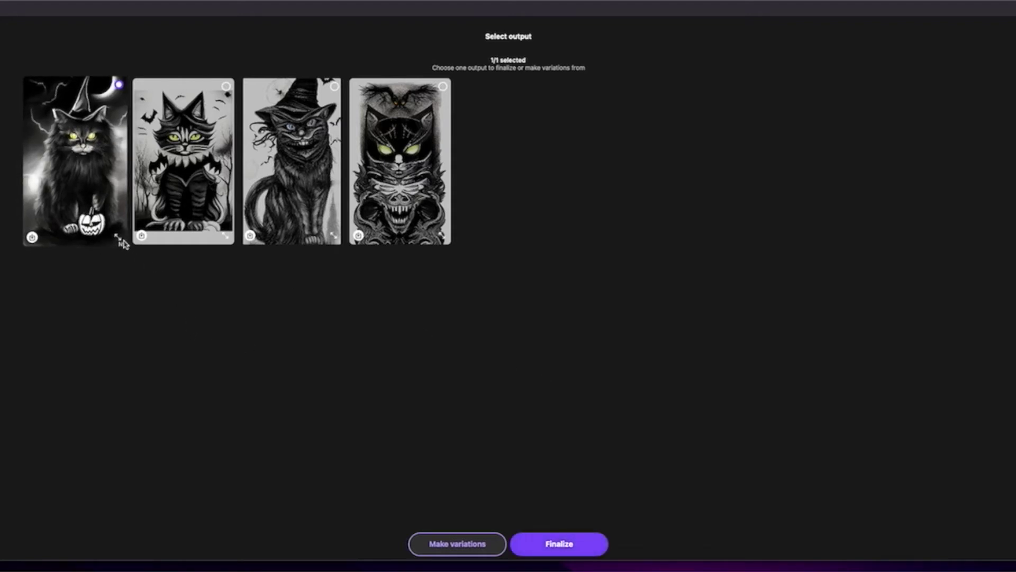
click(120, 240)
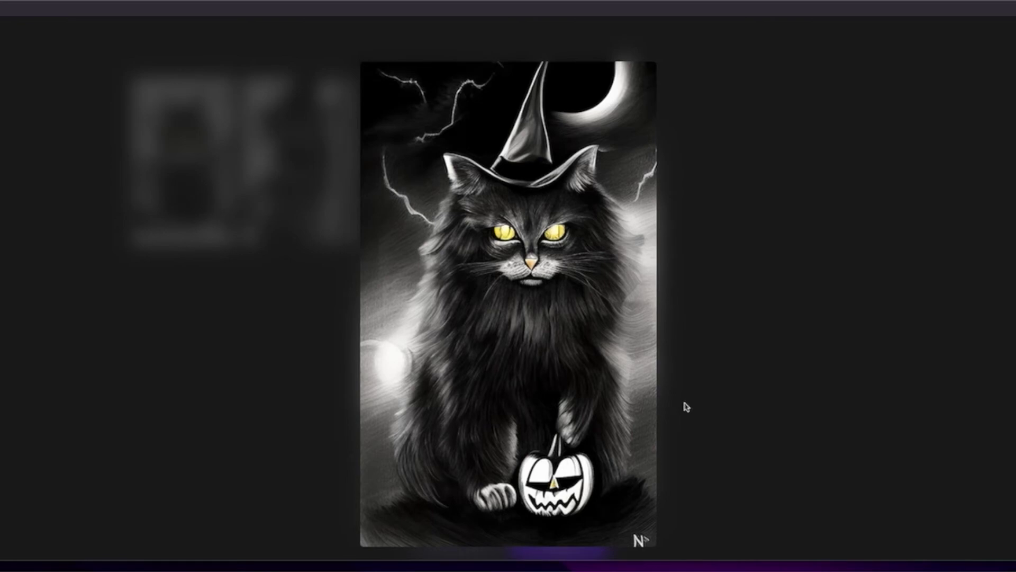
click(789, 420)
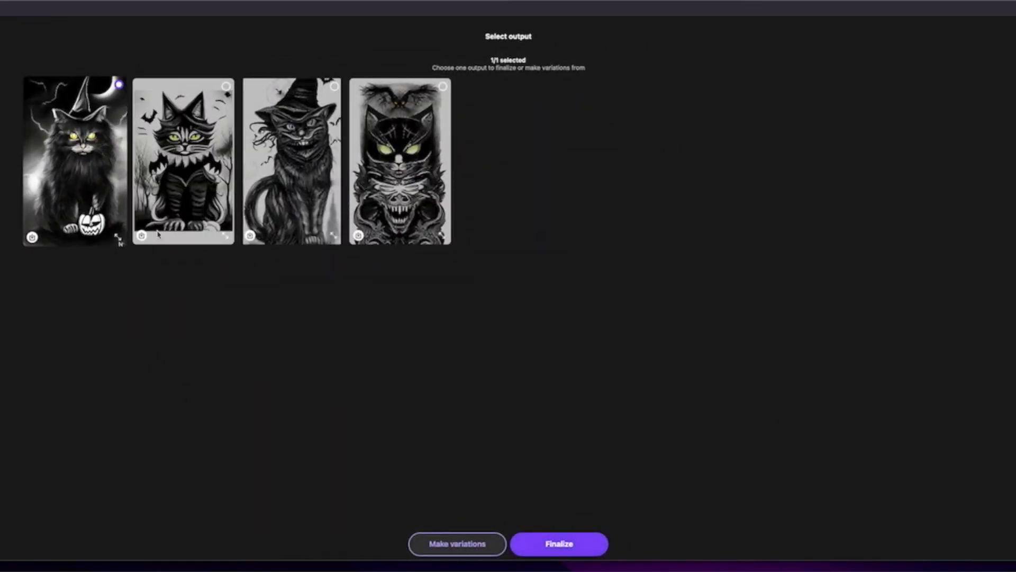
click(481, 545)
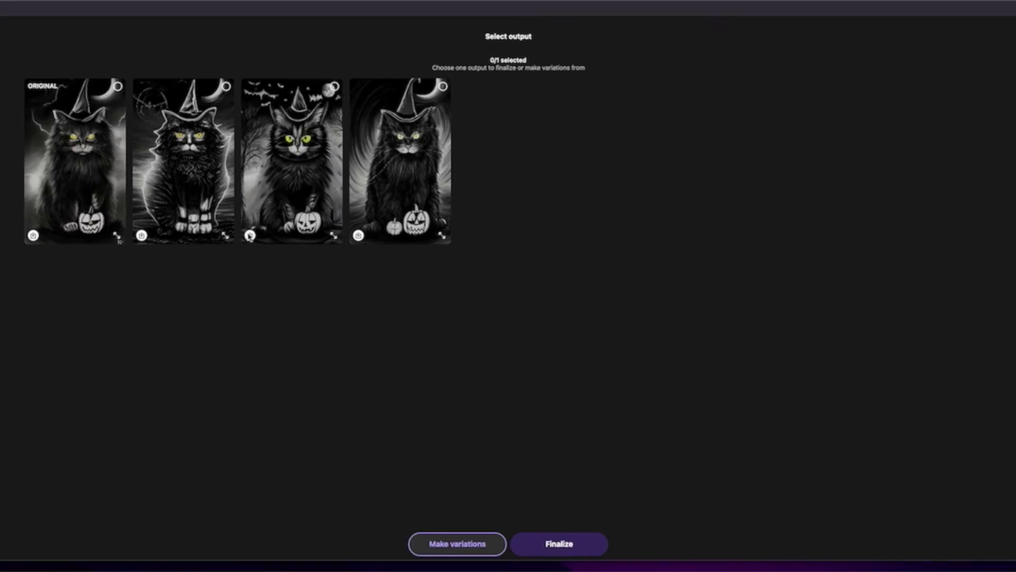
Step: Save the third output and the original fluffy cat, and make variations from the third output
click(249, 235)
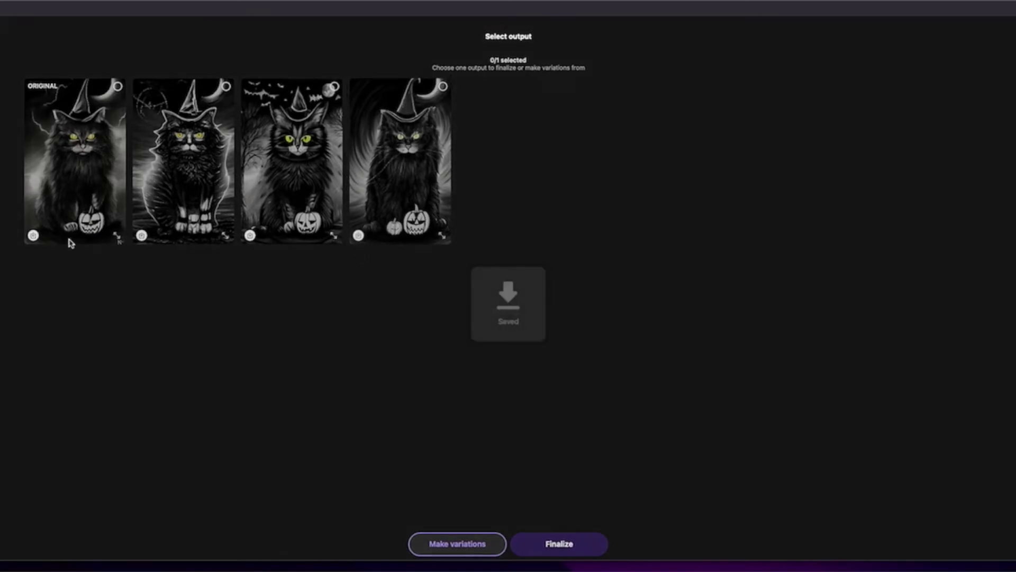
click(33, 235)
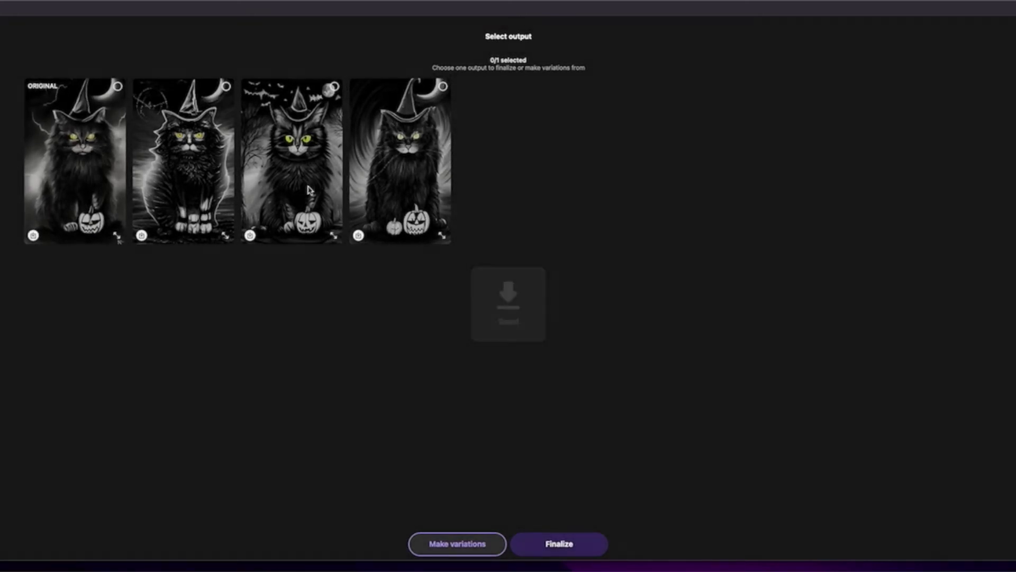
click(281, 201)
click(456, 543)
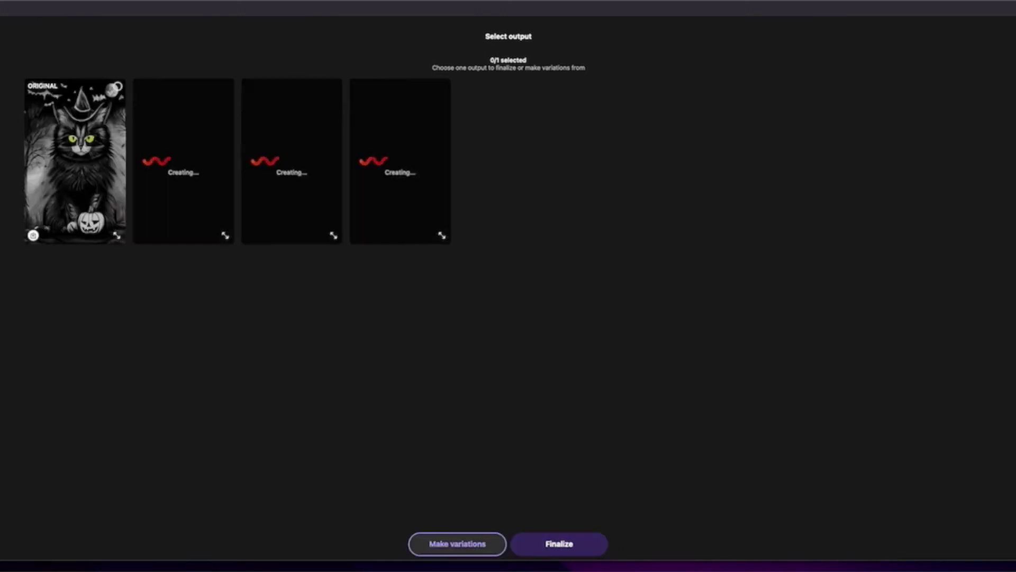
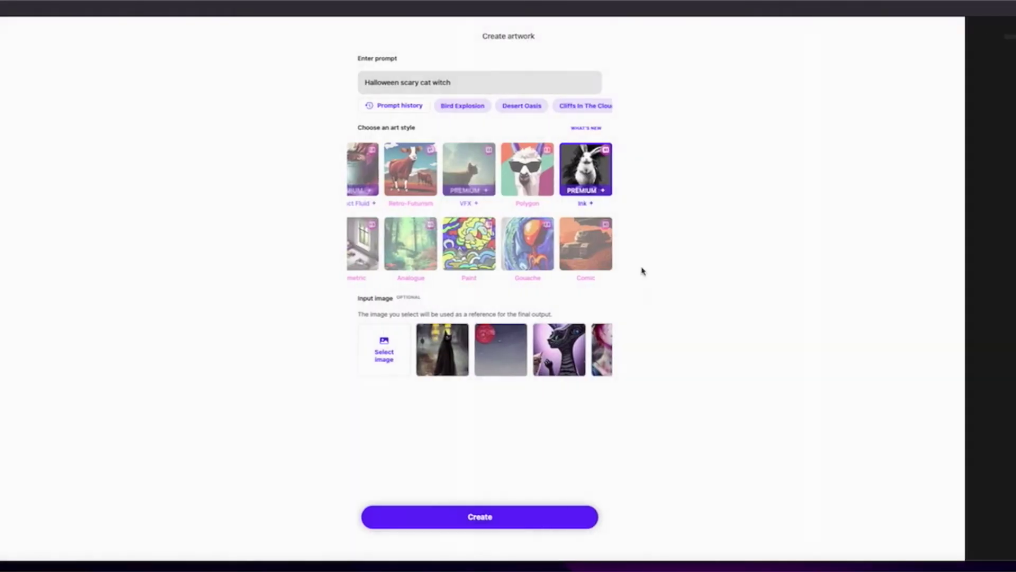
Step: Generate the prompt in the Line-Art style and again in the Comic style, both without an input image
click(541, 165)
click(545, 520)
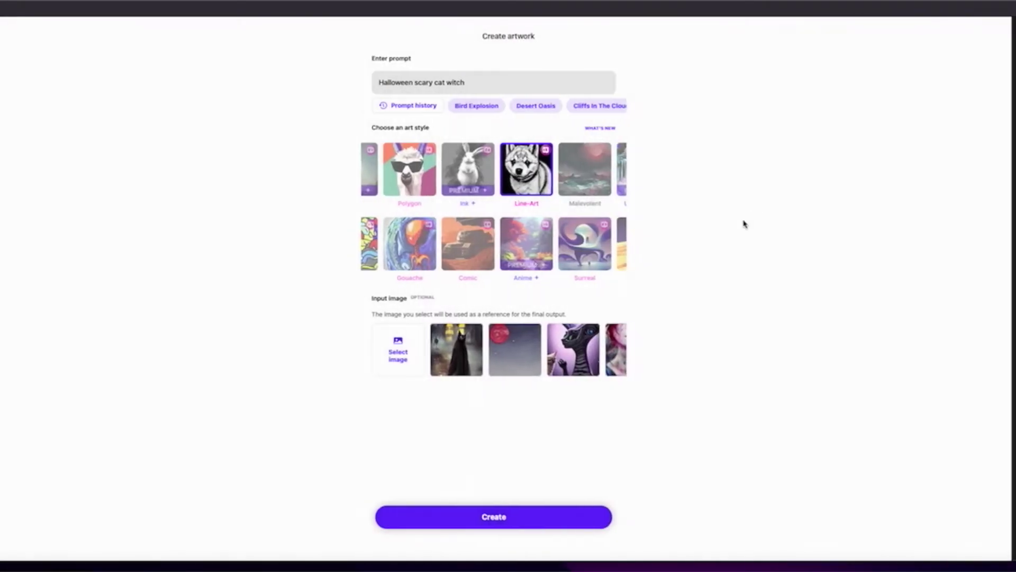
click(493, 253)
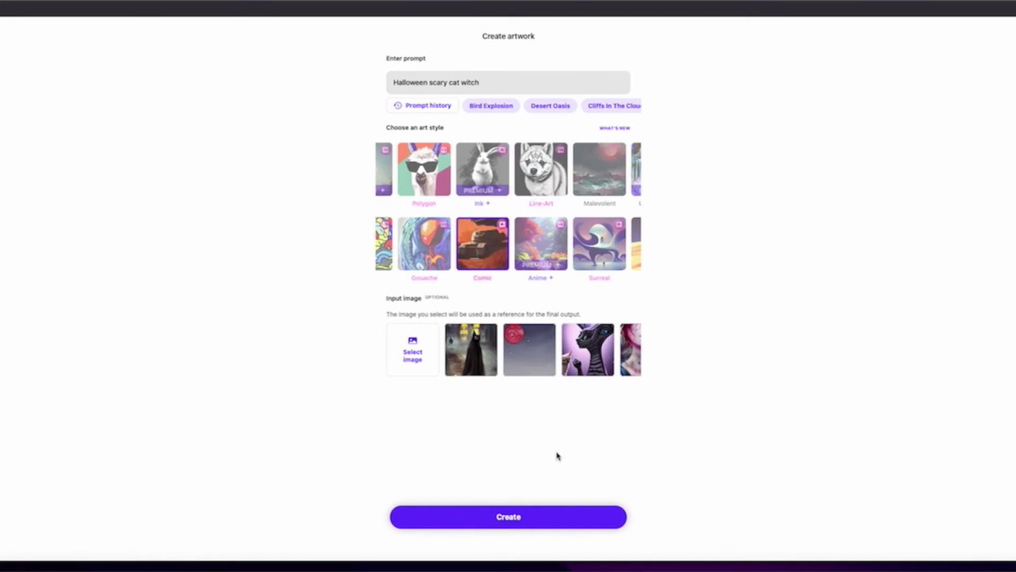
click(601, 522)
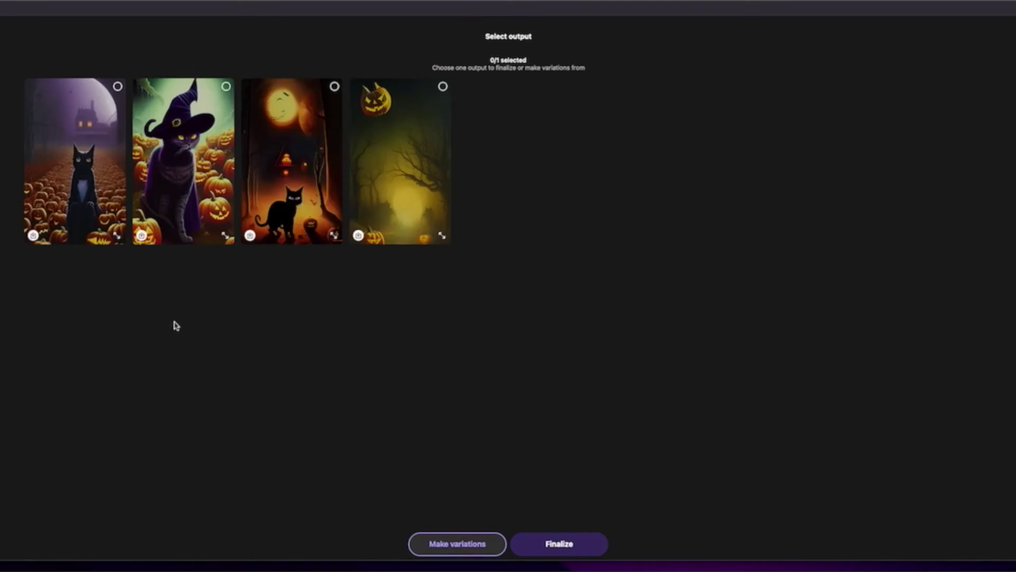
Step: Inspect the second, fourth and third Comic outputs enlarged, one after another
click(225, 235)
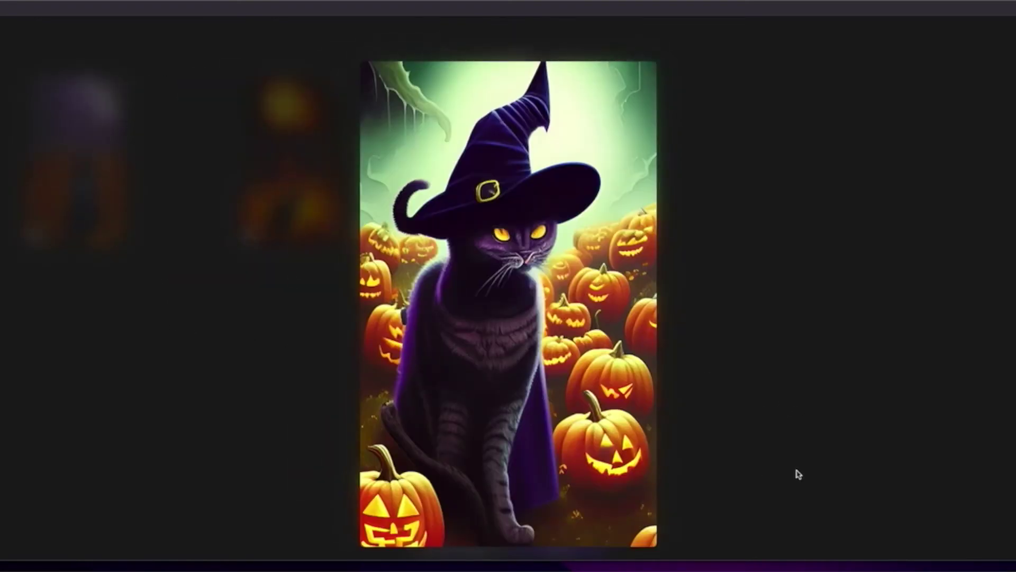
click(797, 472)
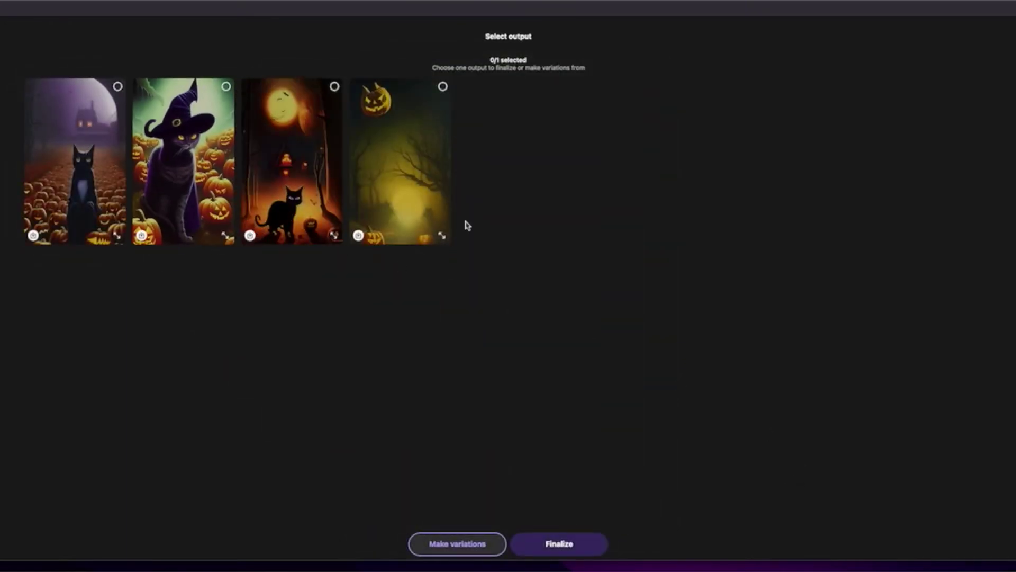
click(440, 236)
click(916, 300)
click(334, 237)
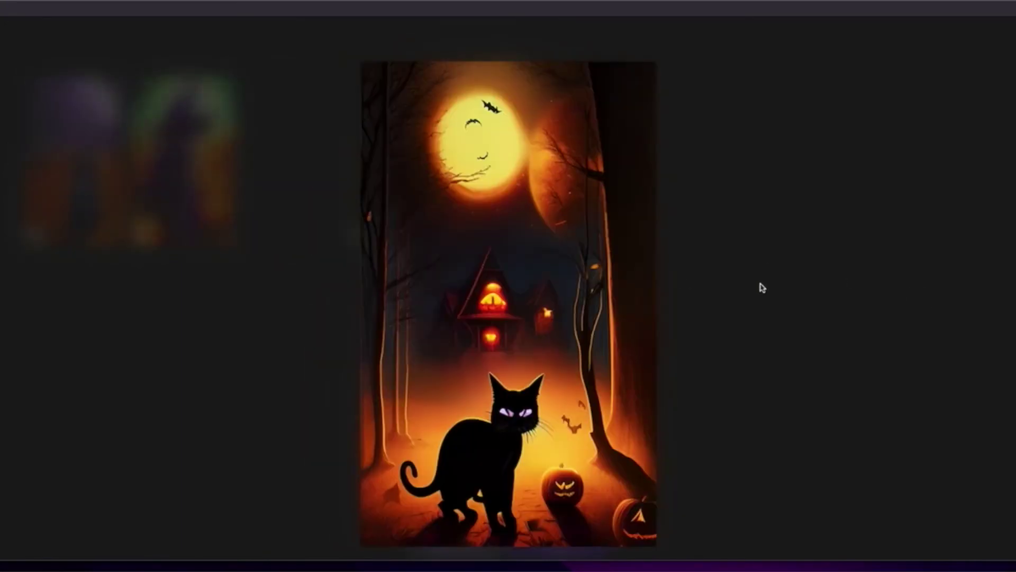
click(754, 286)
Step: Save the black cat under the orange moon and make variations from the cat in the purple witch hat
click(250, 235)
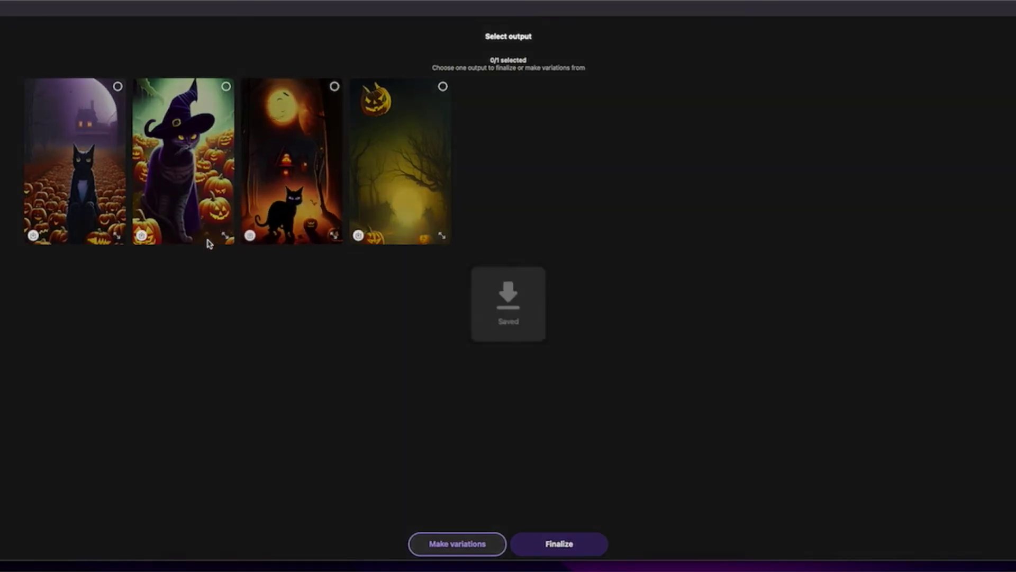
click(226, 86)
click(458, 544)
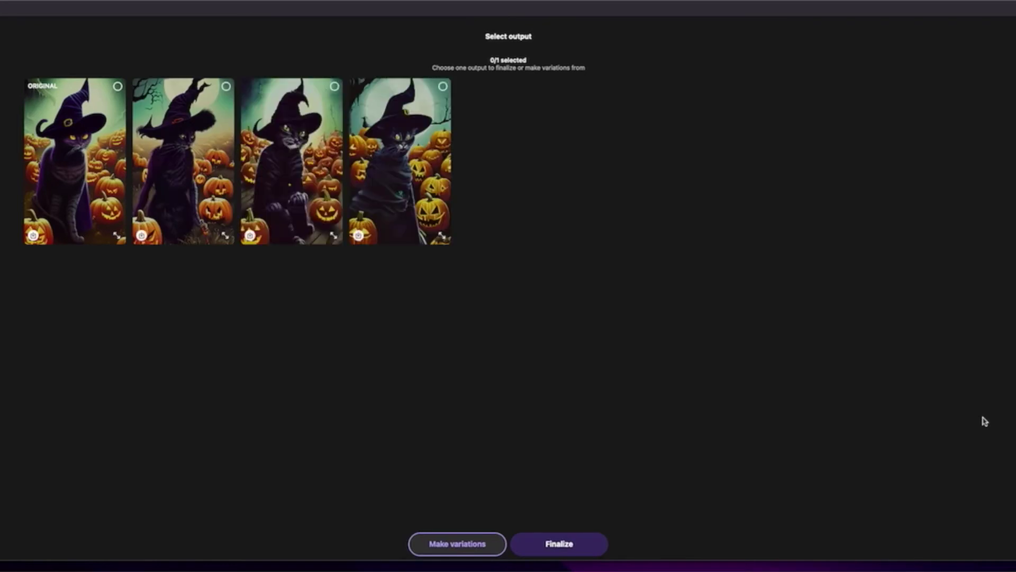
Step: Inspect the last variation enlarged, and select and finalize the original cat in the purple witch hat
click(441, 236)
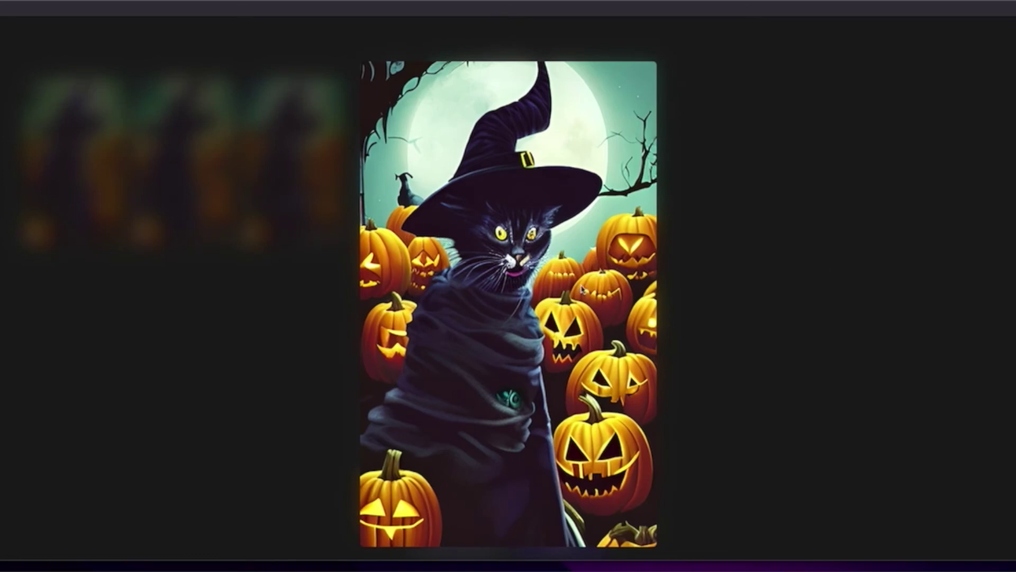
click(731, 325)
click(64, 182)
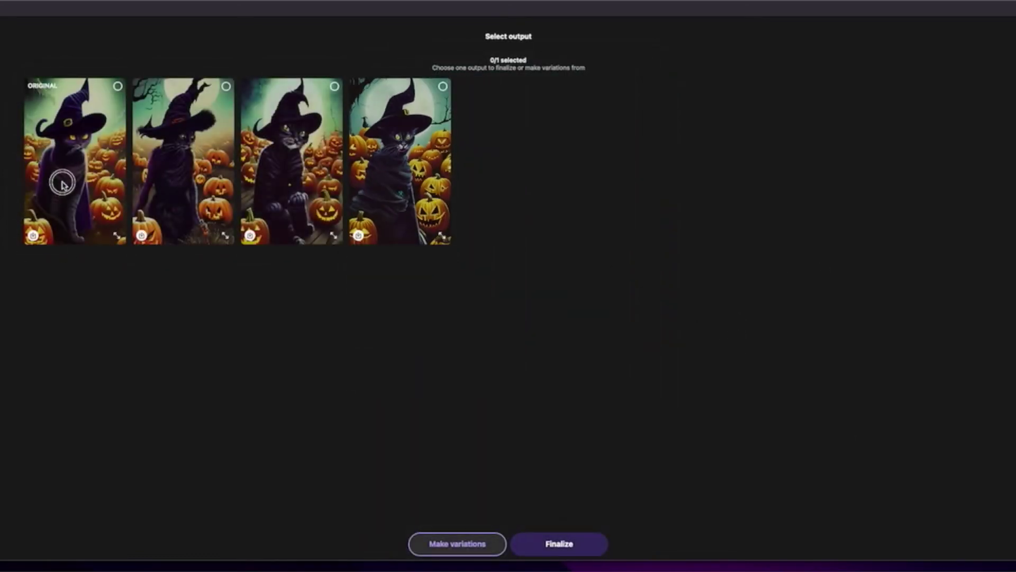
click(583, 547)
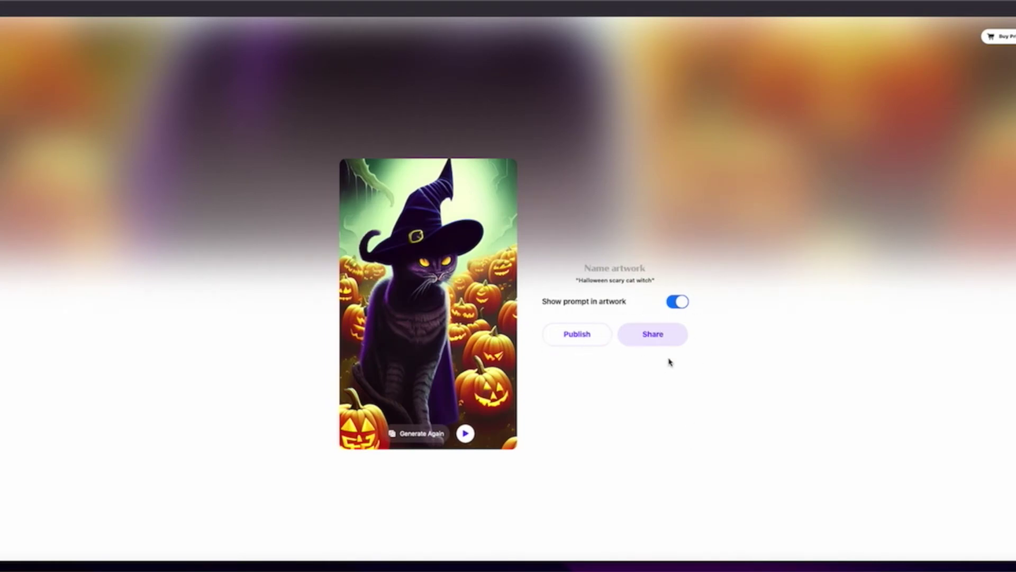
Step: Preview the creation video of the finalized artwork and publish the artwork
click(464, 433)
click(465, 434)
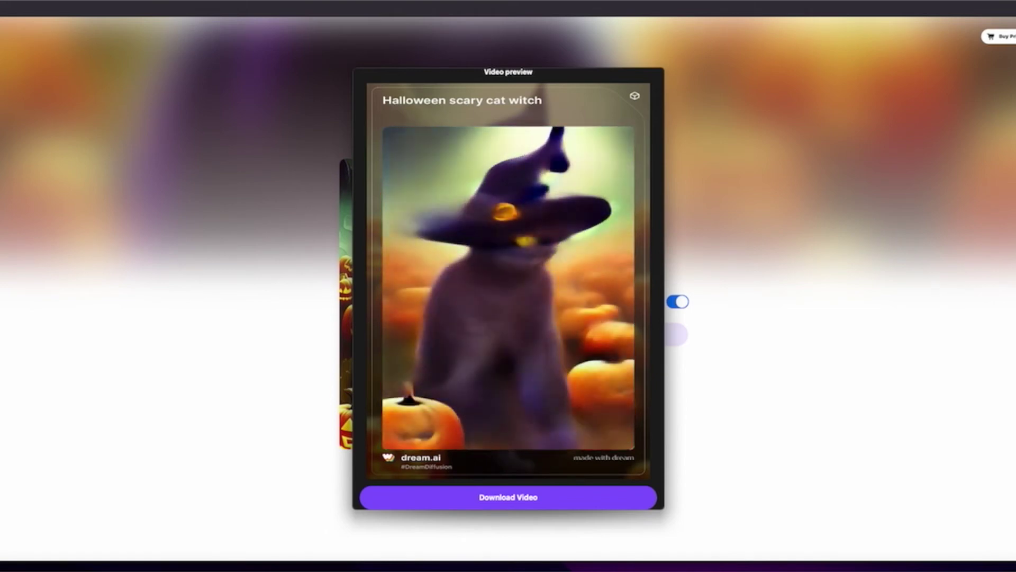
click(762, 109)
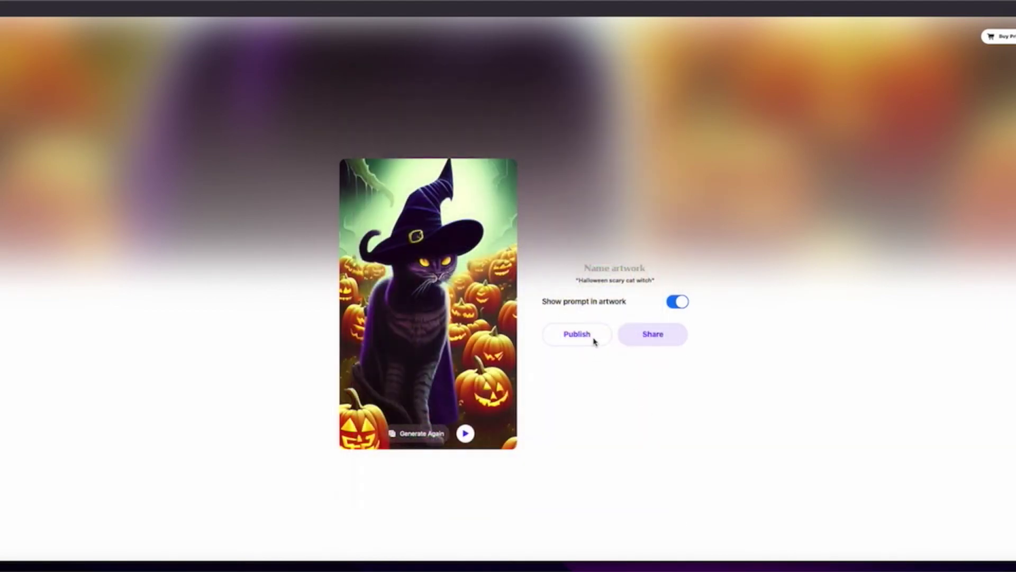
click(579, 335)
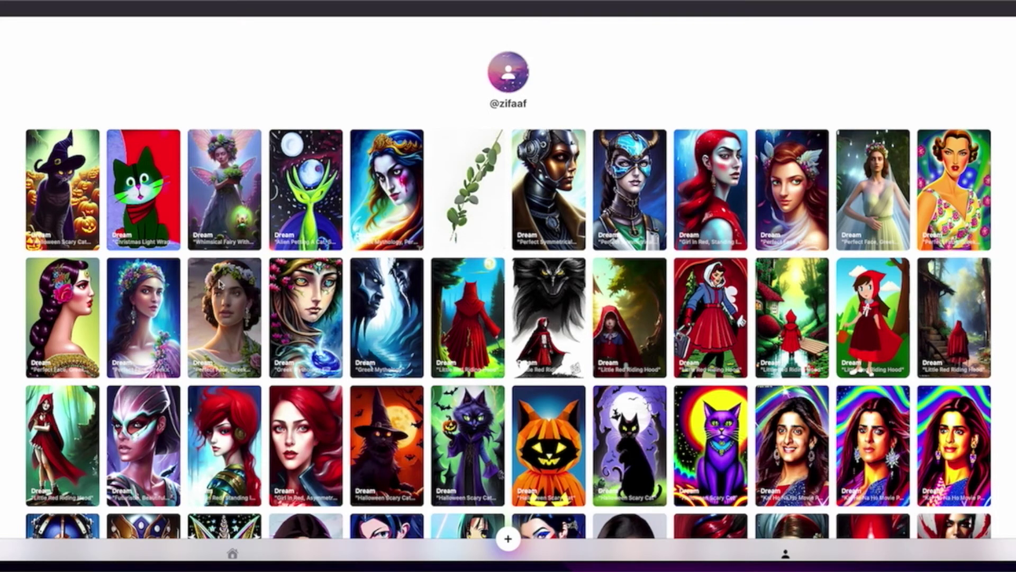
Step: Go to the home page's Community Feed and view the striped cat artwork with the green background
click(232, 553)
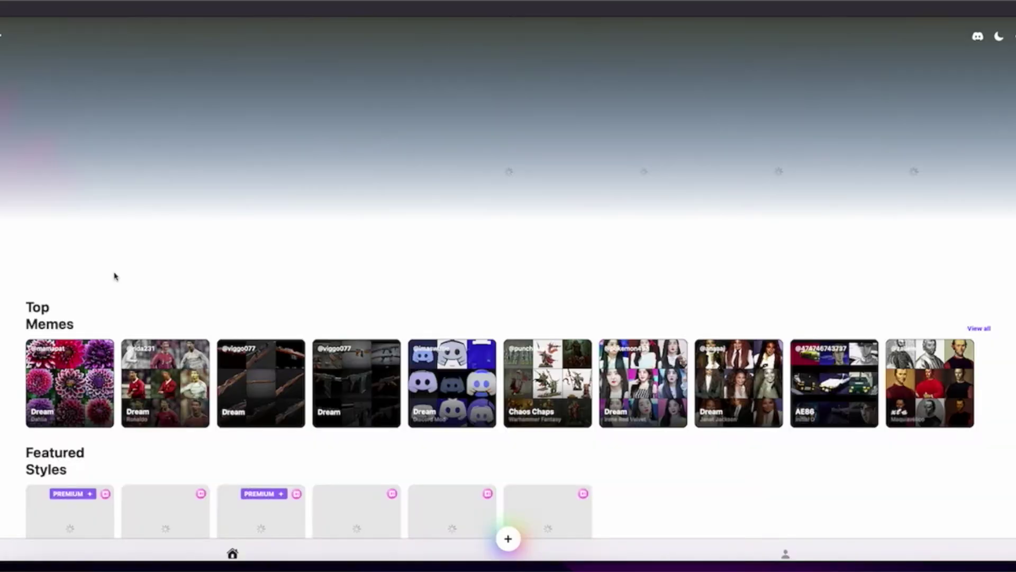
scroll(457, 410, down, 7)
scroll(457, 409, down, 5)
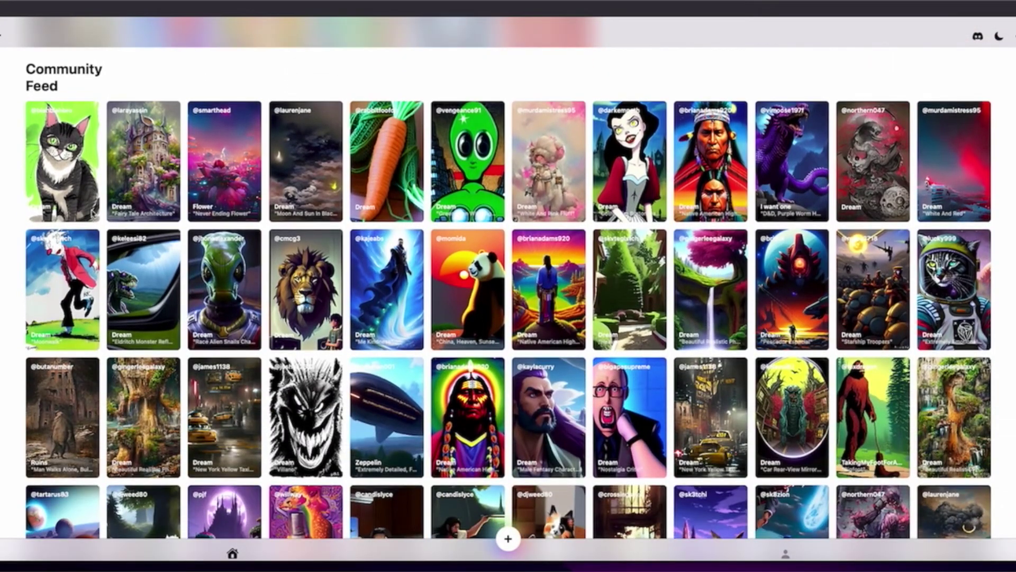
click(35, 216)
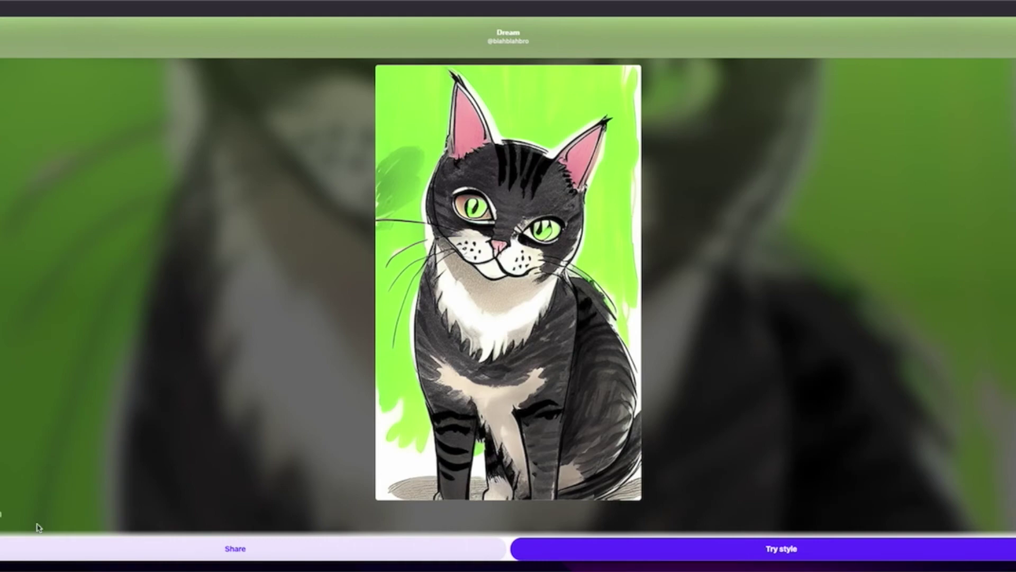
key(Escape)
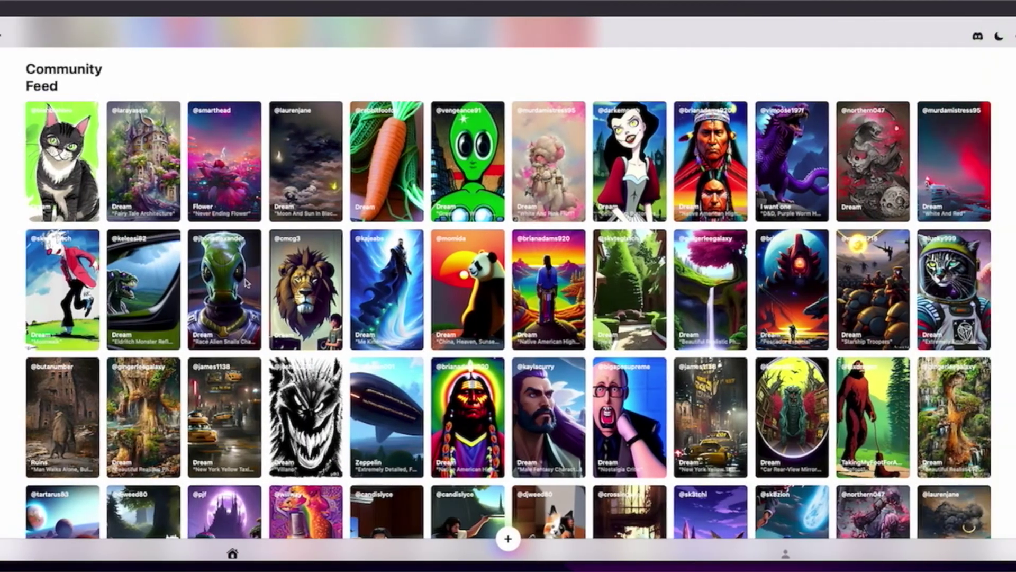
Step: View the black-and-white grinning monster artwork and look through the rest of the Community Feed
scroll(255, 439, down, 2)
click(317, 312)
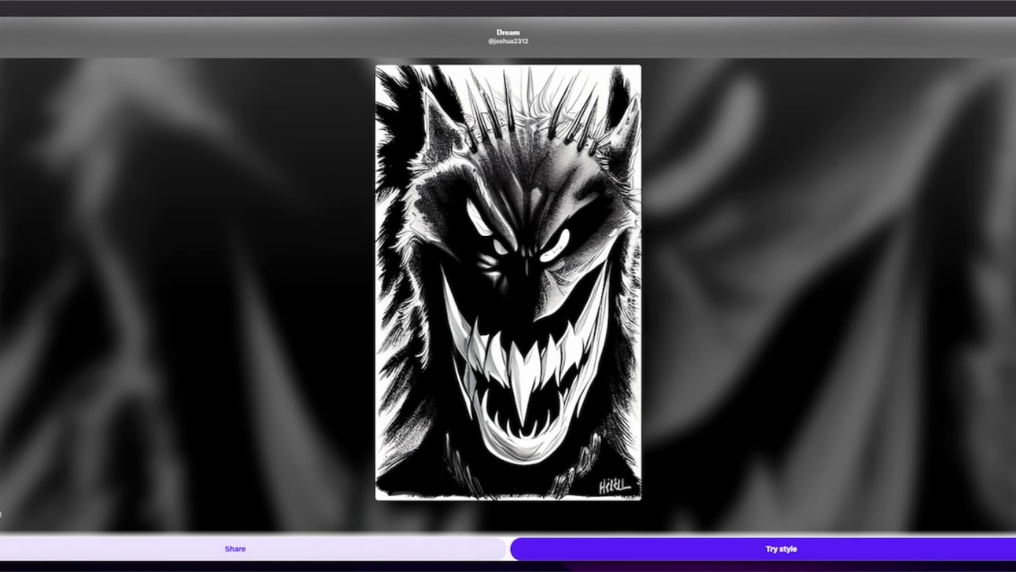
key(Escape)
scroll(717, 426, down, 1)
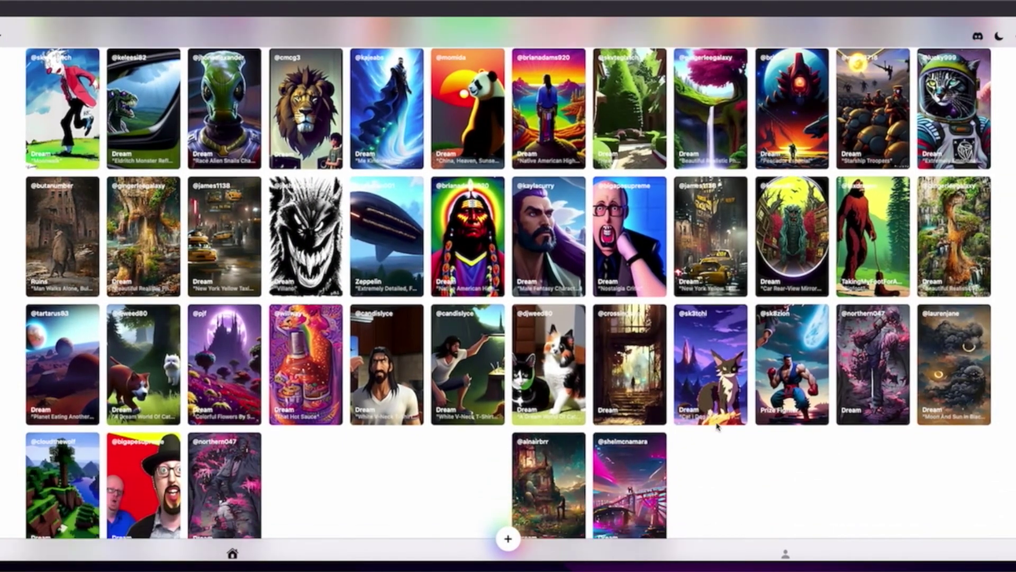
scroll(717, 426, up, 5)
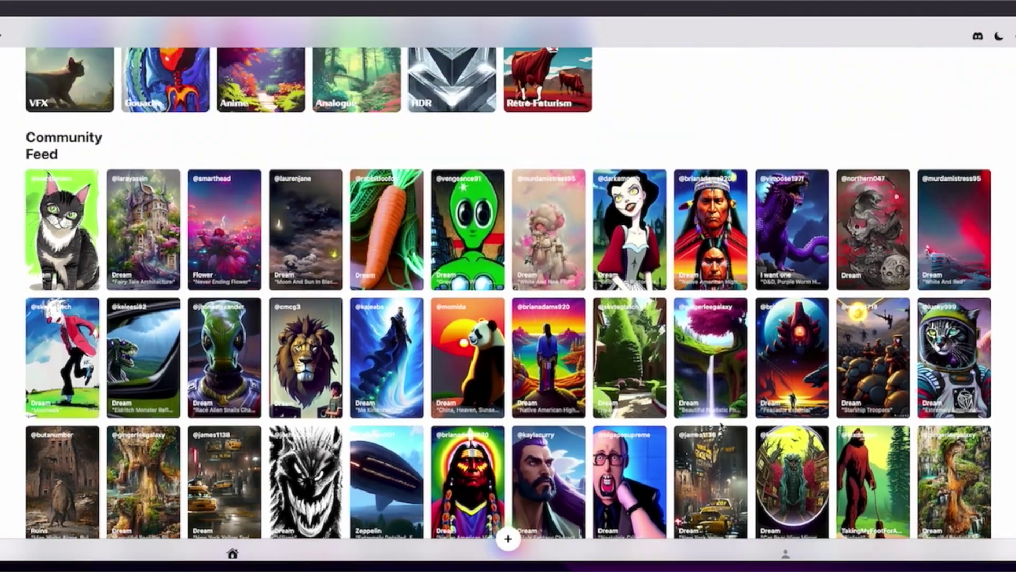
Step: Open the community artwork of the yellow-eyed woman with red sleeves and try its style
click(631, 245)
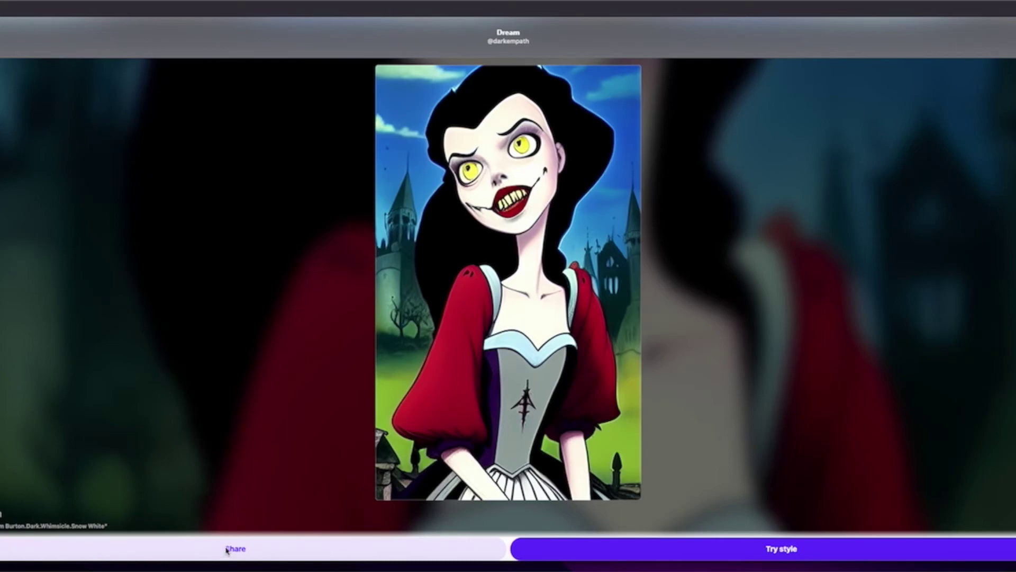
click(787, 551)
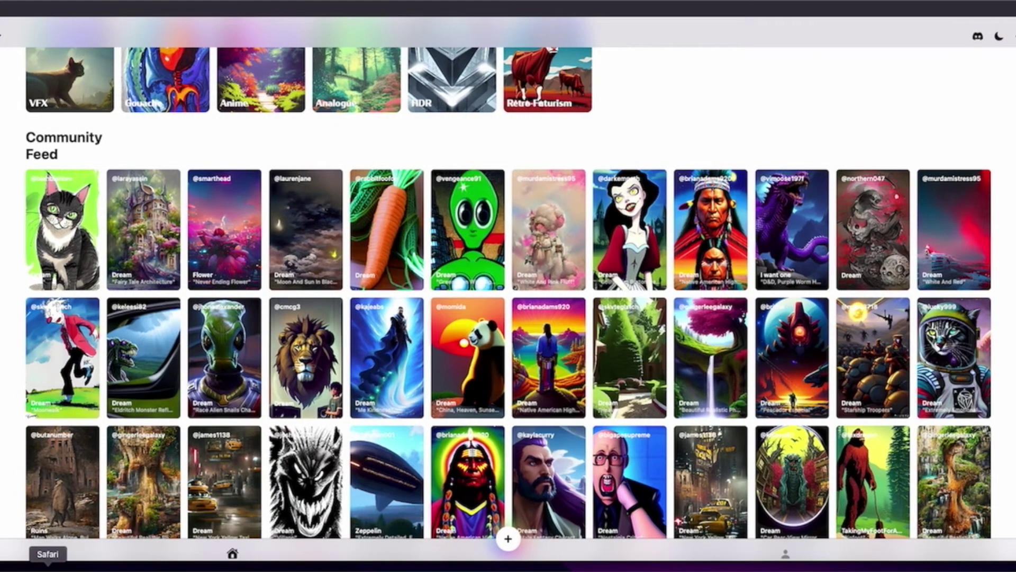
Step: Open a new Safari window, search the web for "cf spark" and open Creative Fabrica's CF Spark page
right_click(47, 567)
click(67, 474)
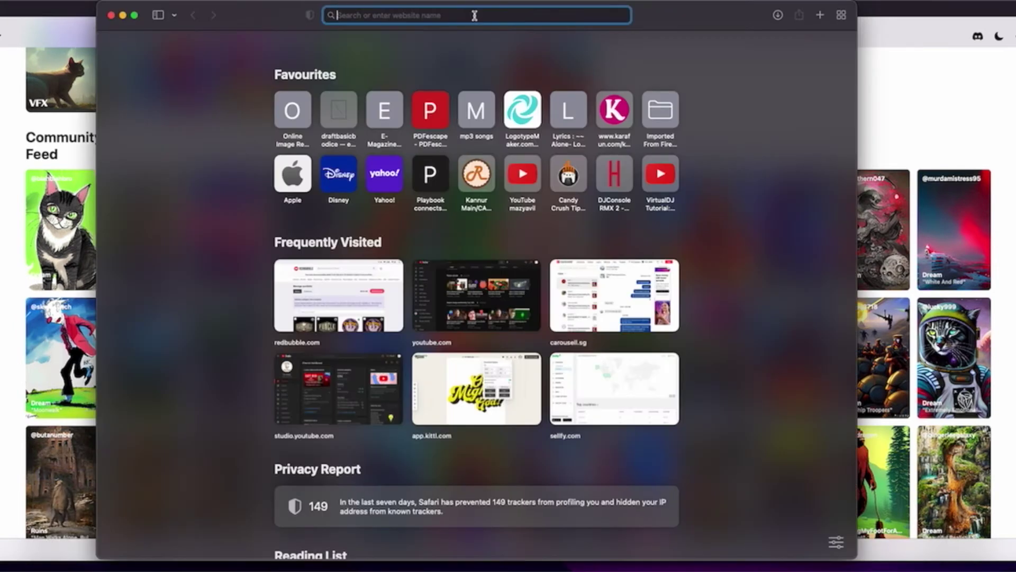
text(cf)
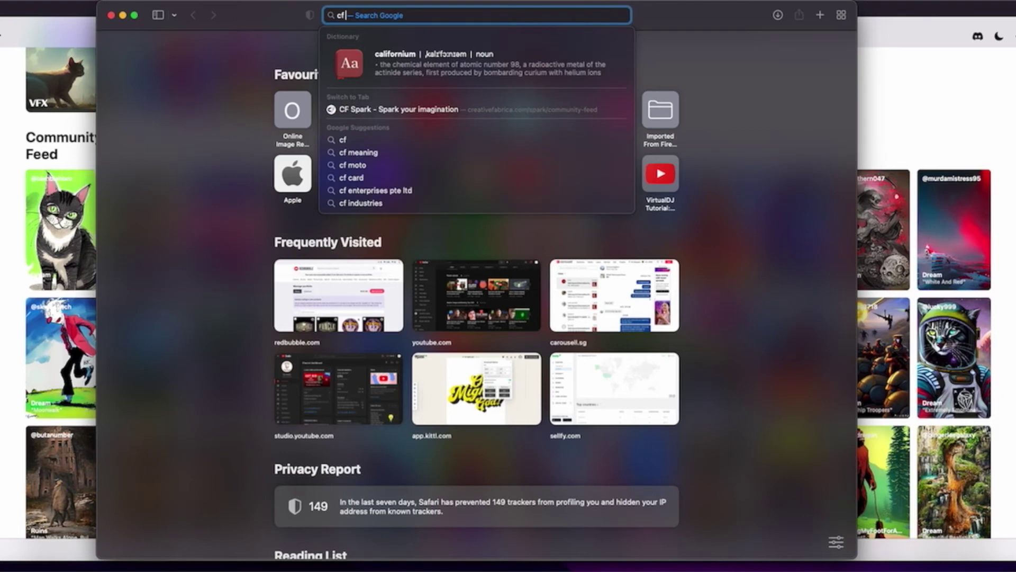
text( spark)
key(Return)
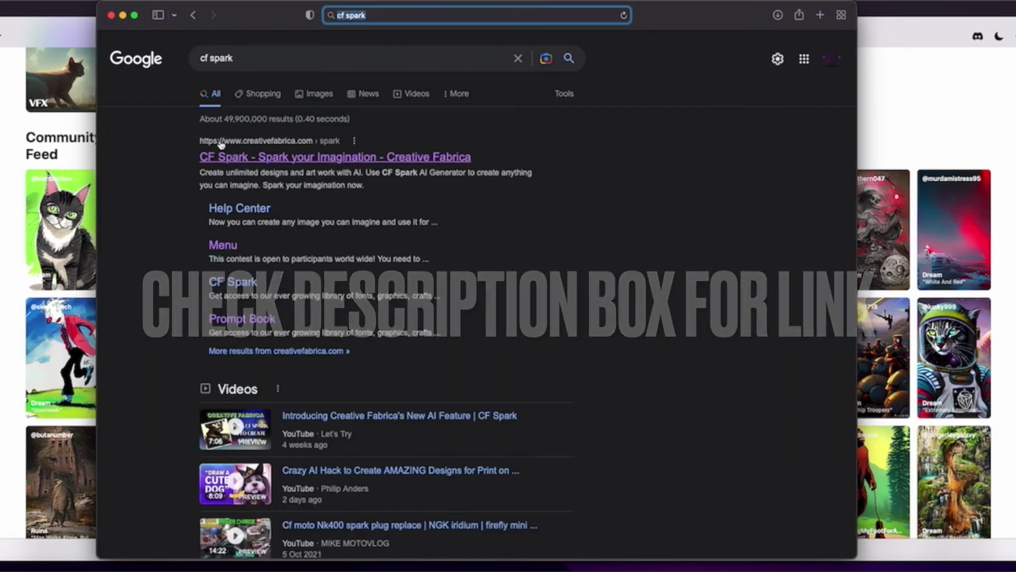
click(298, 156)
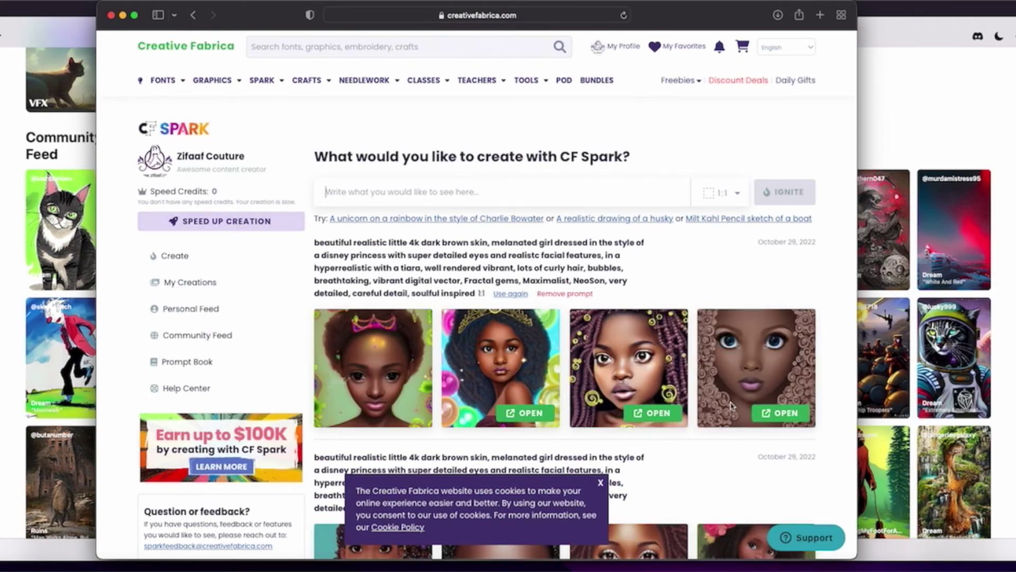
Step: Go to the CF Spark Community Feed and copy the prompt of the steampunk Thanksgiving pumpkin artwork
scroll(731, 406, down, 2)
scroll(732, 406, down, 2)
scroll(424, 152, up, 4)
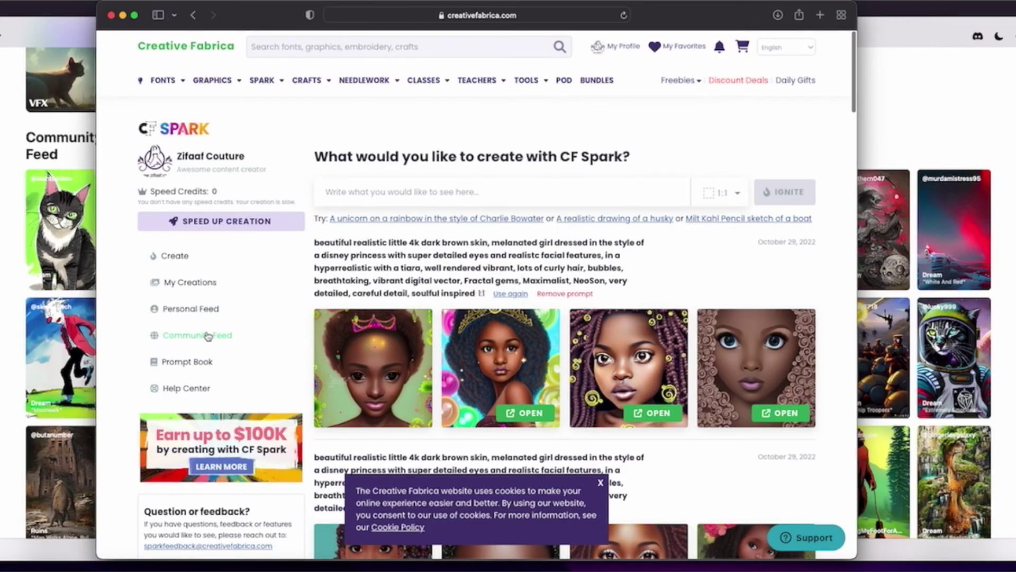
click(209, 336)
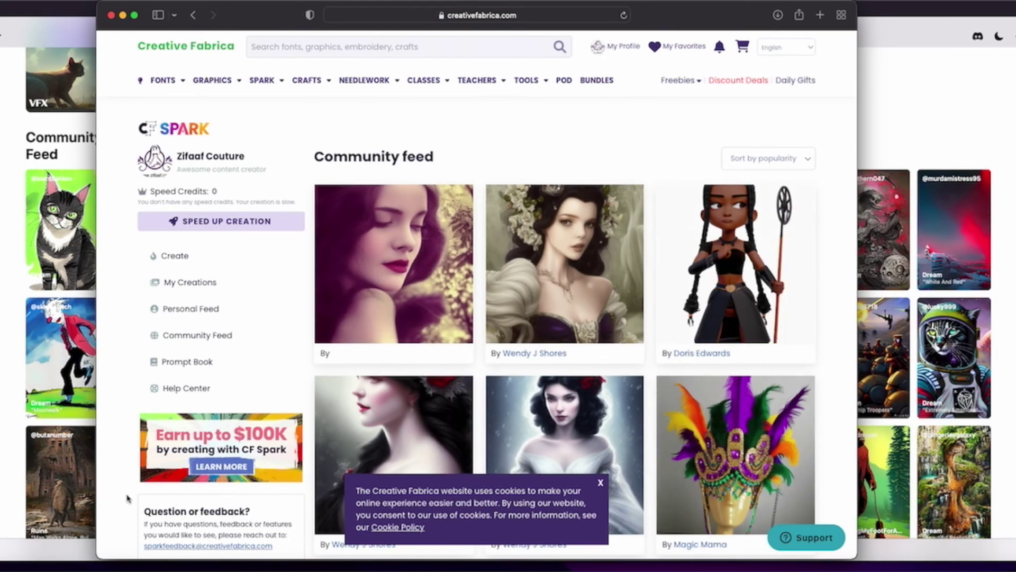
scroll(561, 402, down, 3)
scroll(559, 385, down, 15)
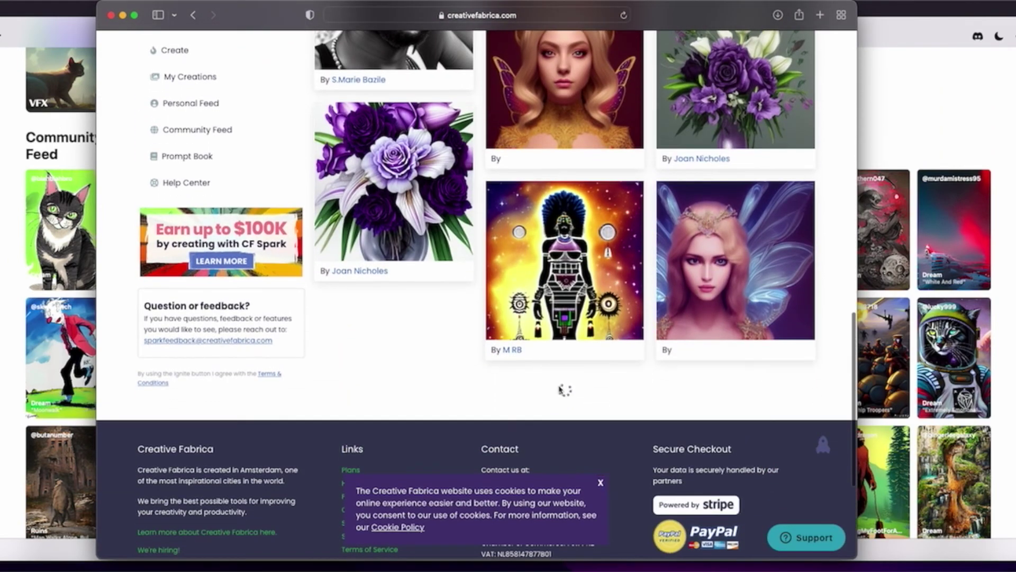
scroll(636, 339, up, 2)
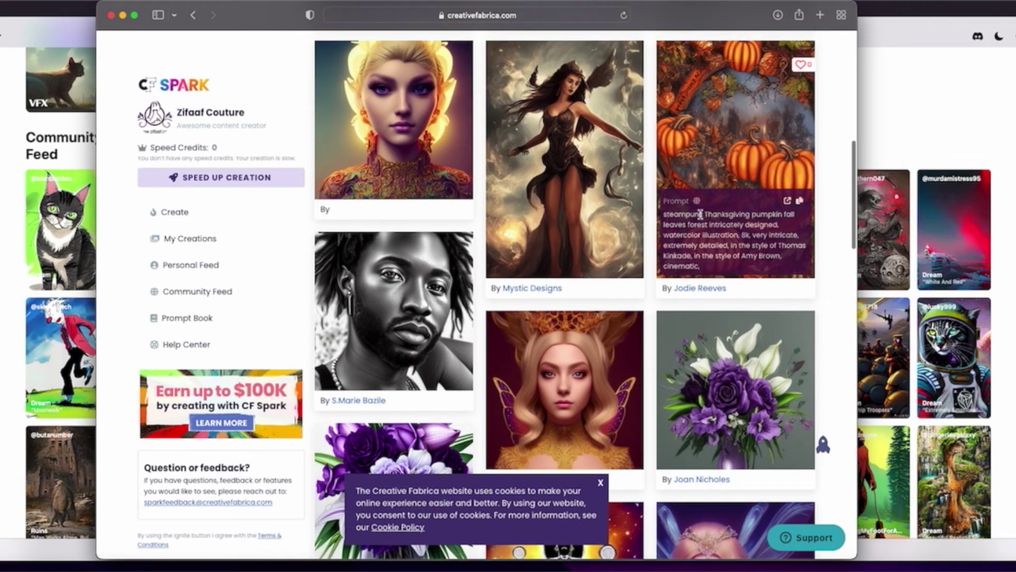
click(801, 202)
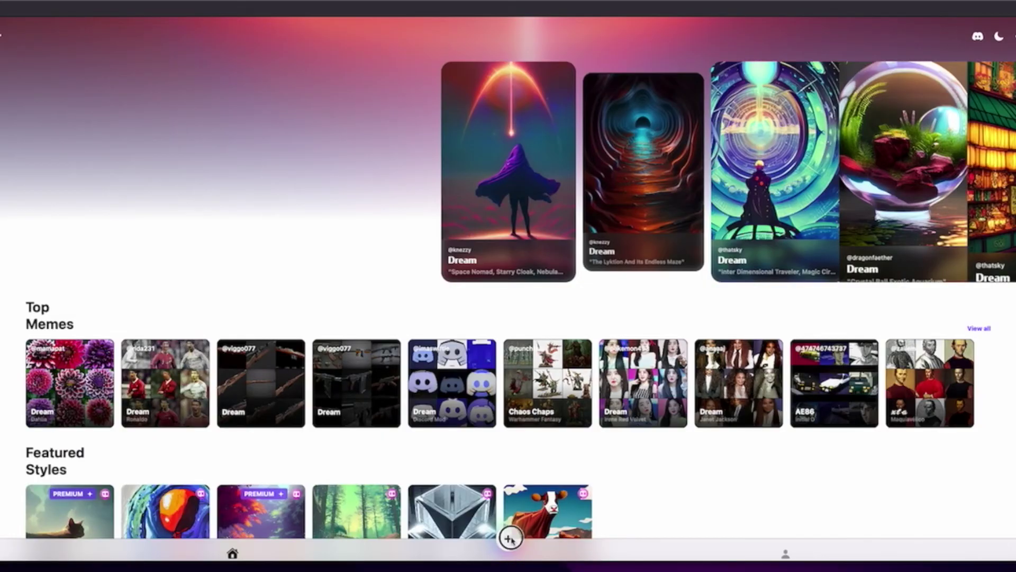
Step: Switch to the Dream window, start a new artwork with the copied prompt and trim it so it ends at "in the style of Amy Brown"
click(508, 537)
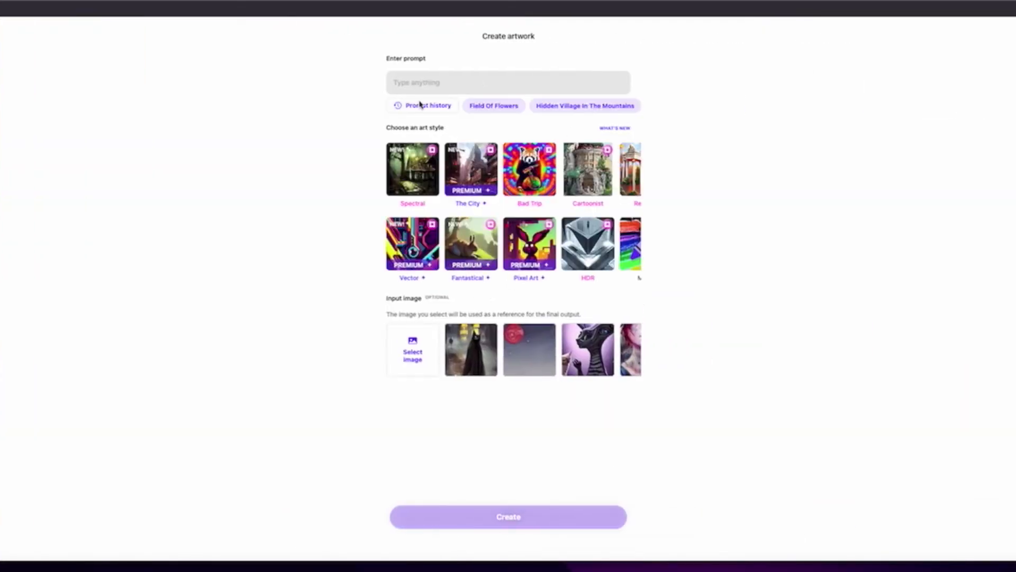
click(469, 80)
key(super+v)
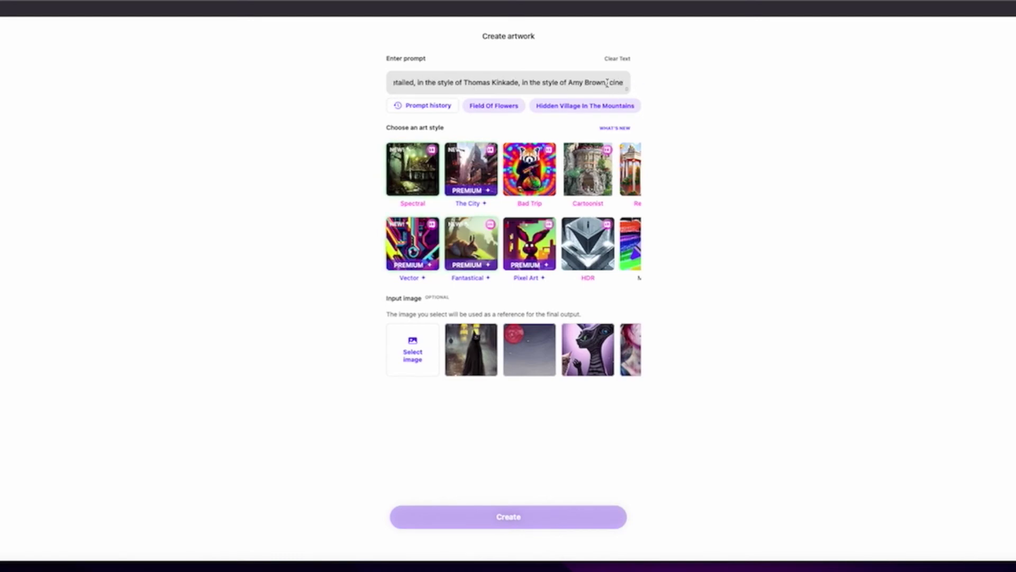
drag(607, 82, 649, 87)
key(BackSpace)
key(BackSpace)
key(BackSpace)
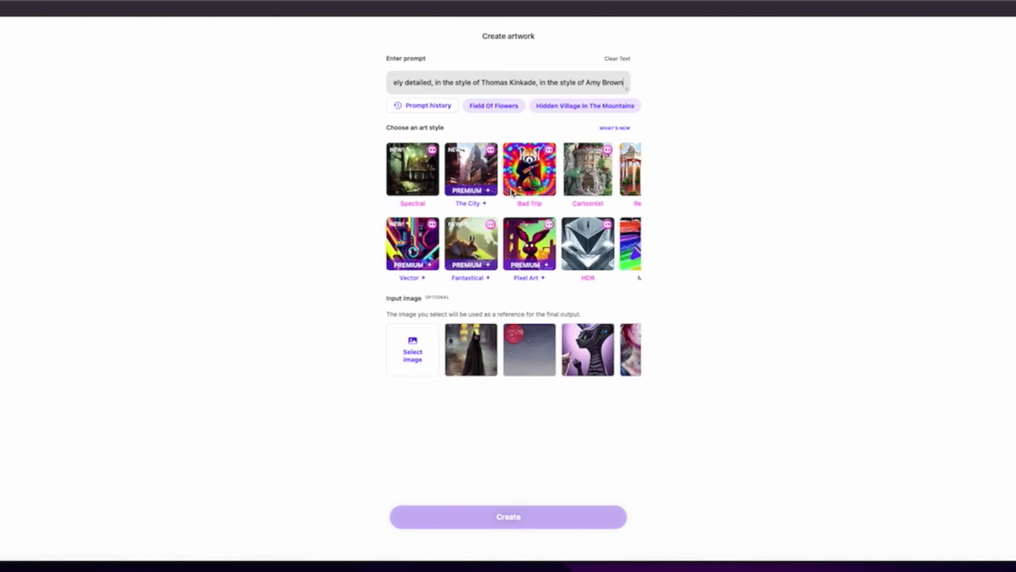
Step: Choose the Comic art style and generate the steampunk Thanksgiving pumpkin artwork
scroll(571, 184, right, 5)
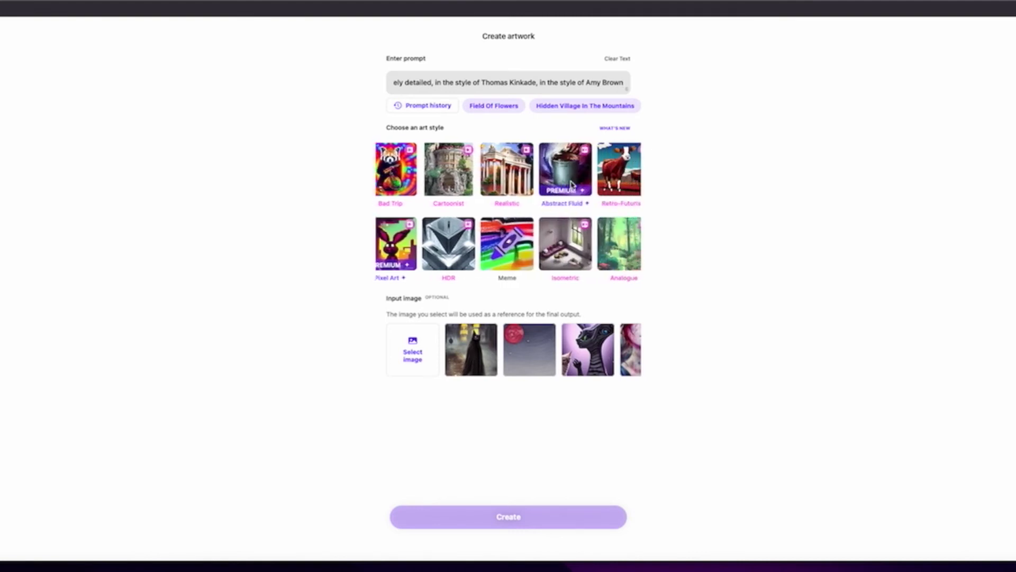
scroll(571, 184, right, 3)
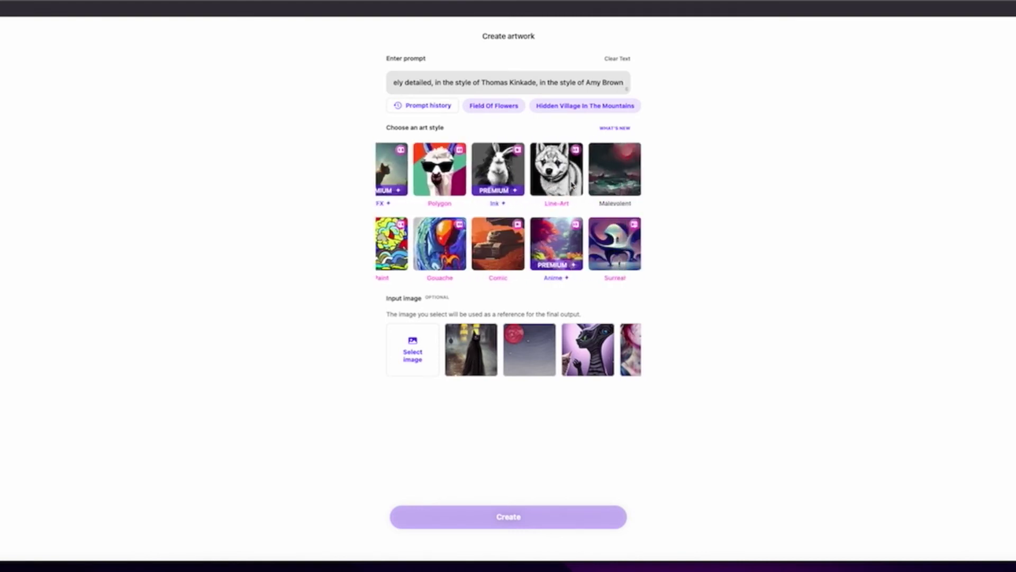
click(506, 237)
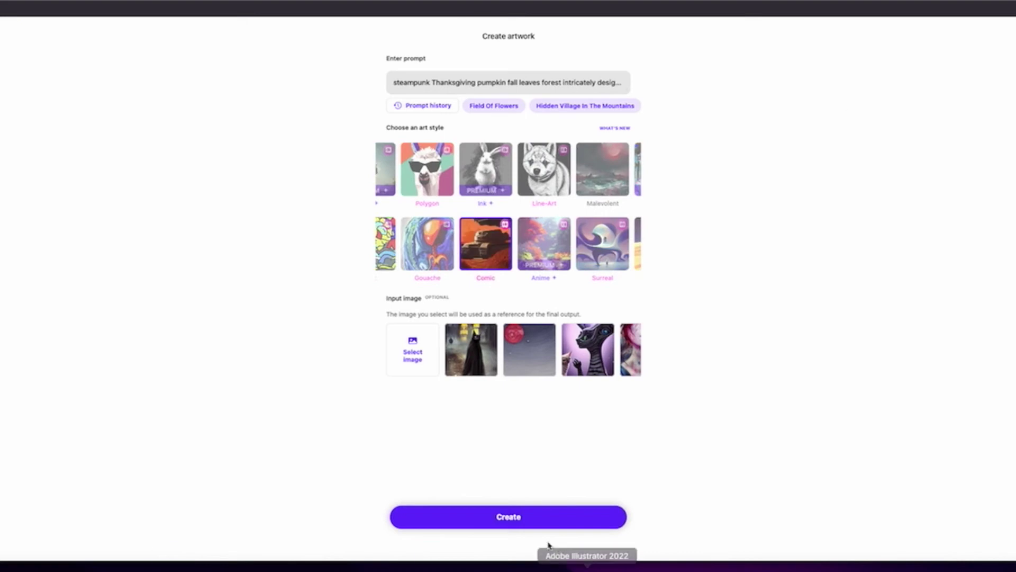
click(528, 517)
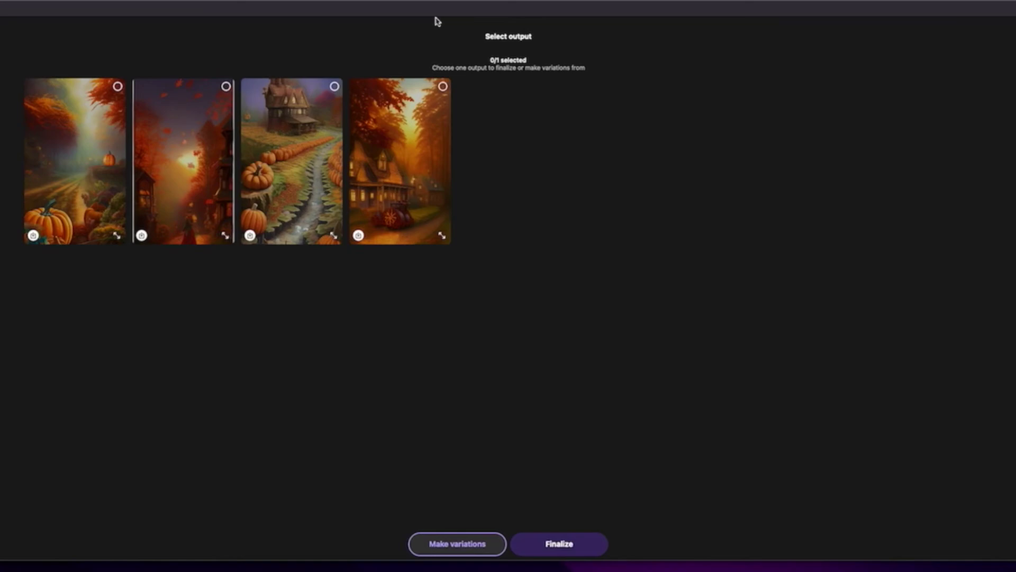
Step: Open the original Steampunk Thanksgiving artwork on Creative Fabrica and arrange its window side by side with the generated outputs
drag(1013, 195, 542, 193)
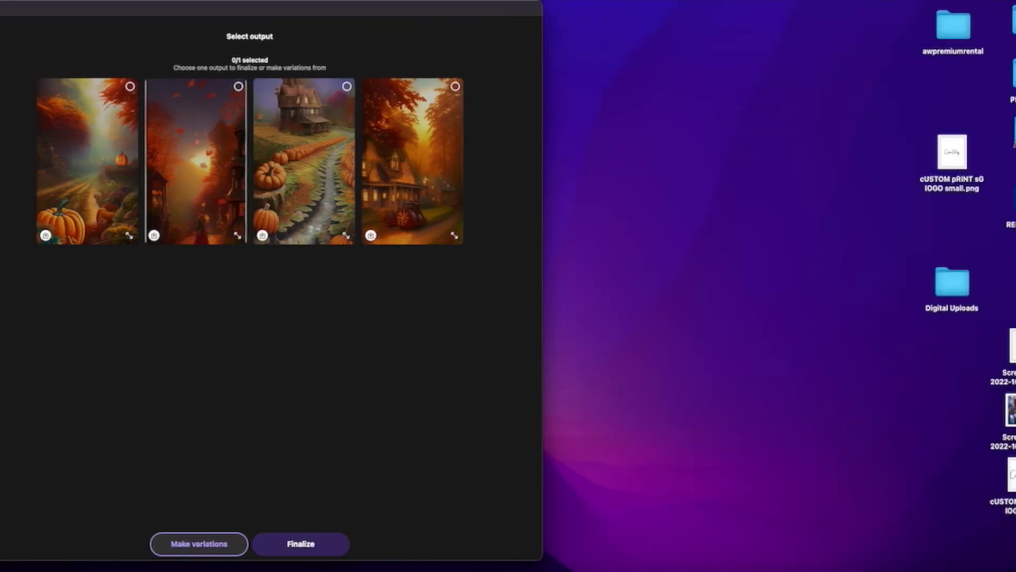
click(995, 564)
mouse_move(772, 130)
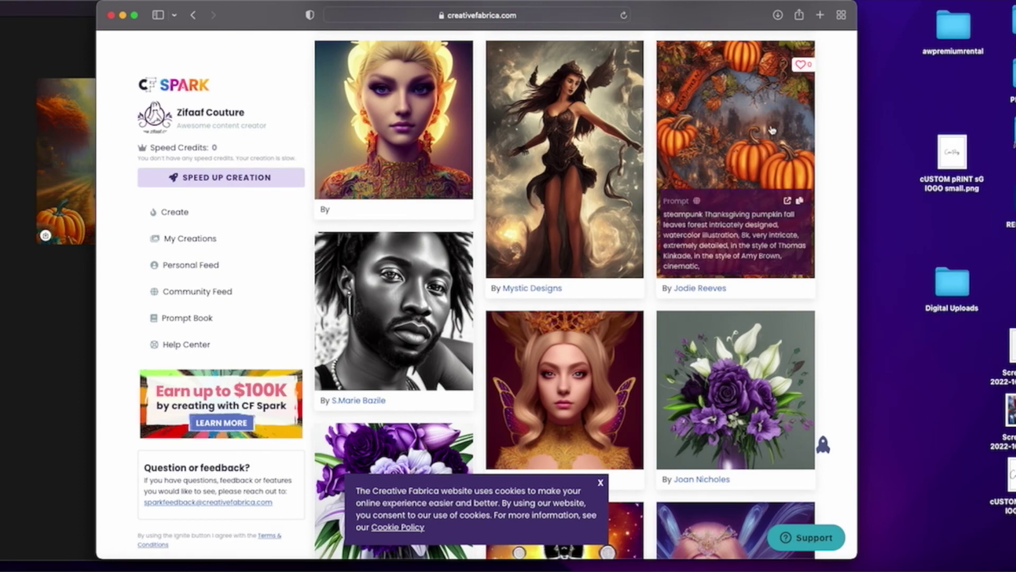
click(739, 137)
drag(272, 27, 538, 5)
mouse_move(577, 194)
scroll(625, 263, down, 6)
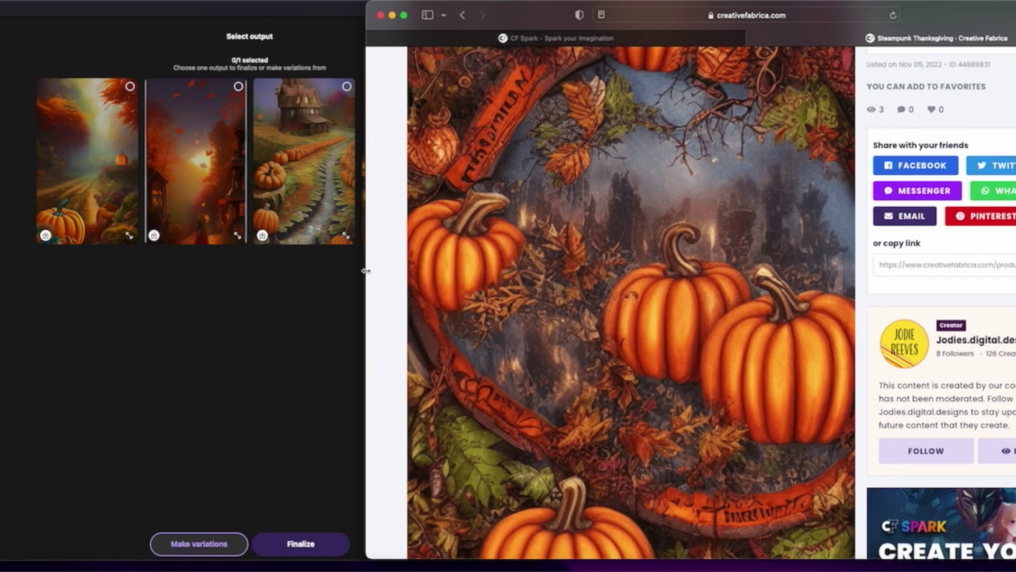
drag(366, 270, 548, 265)
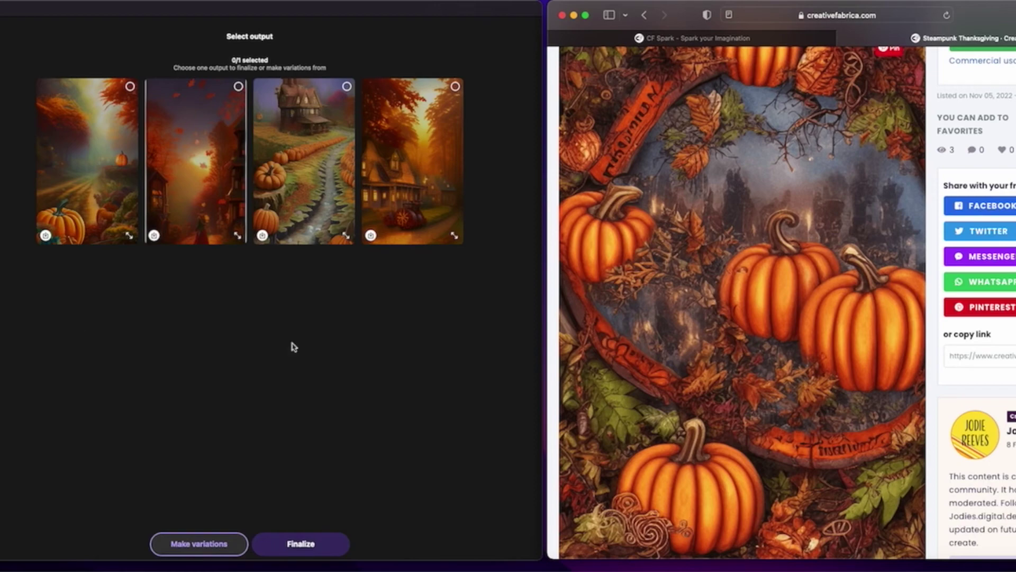
Step: Make variations of the output with the misty road and pumpkins, and compare them with the original Steampunk Thanksgiving artwork
scroll(740, 410, down, 8)
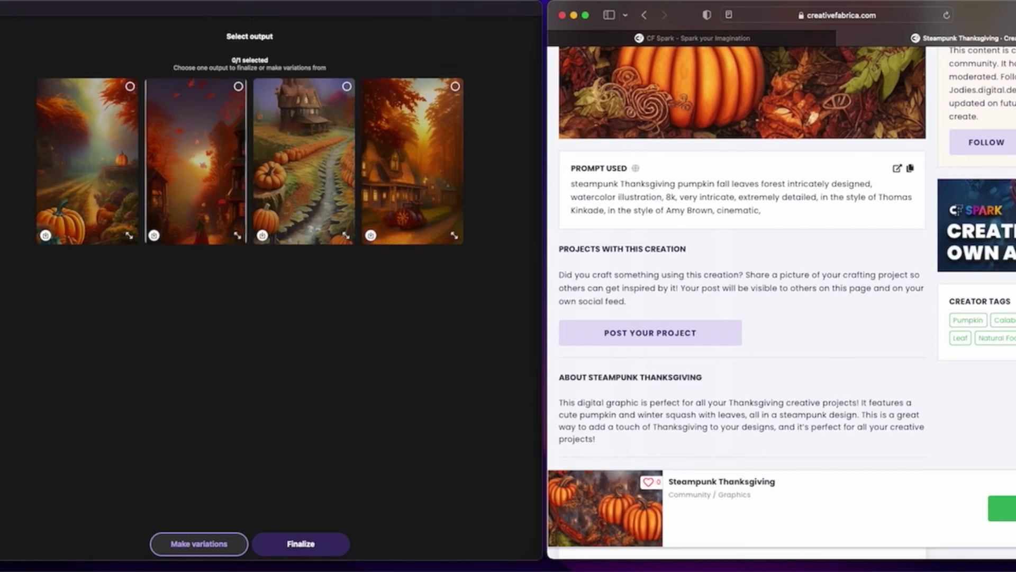
click(320, 402)
click(310, 211)
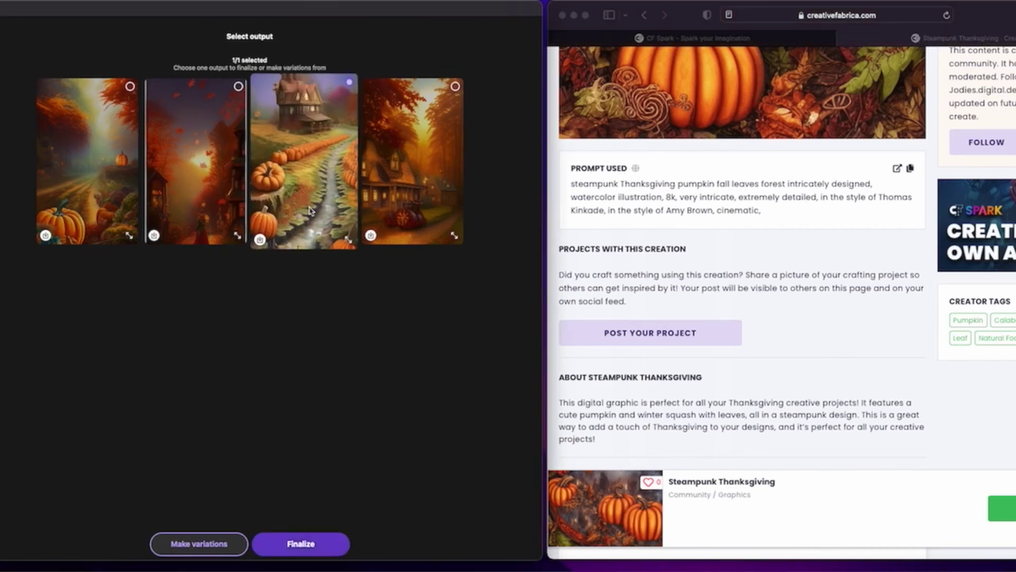
click(222, 209)
click(98, 238)
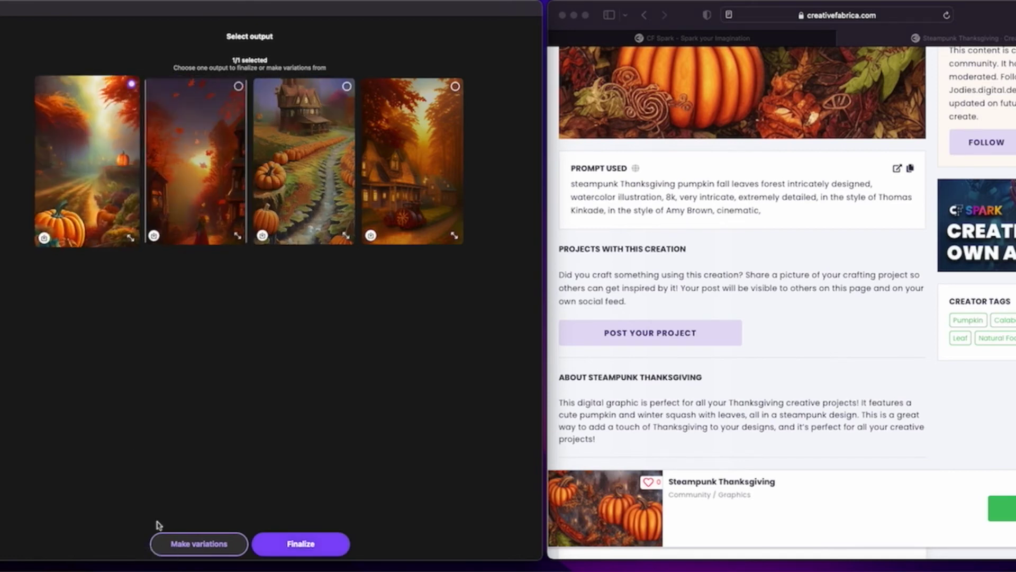
click(199, 544)
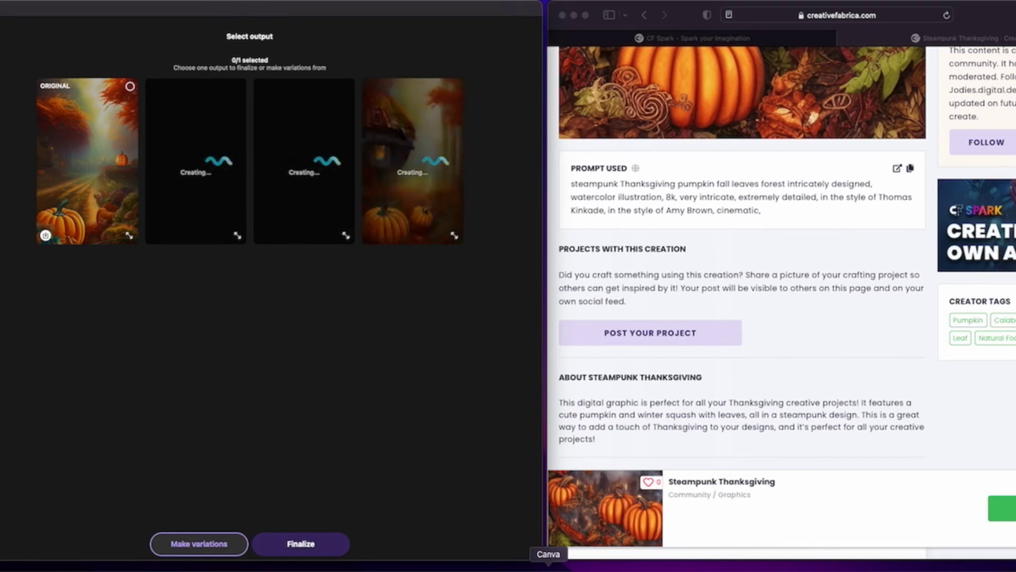
scroll(854, 318, up, 6)
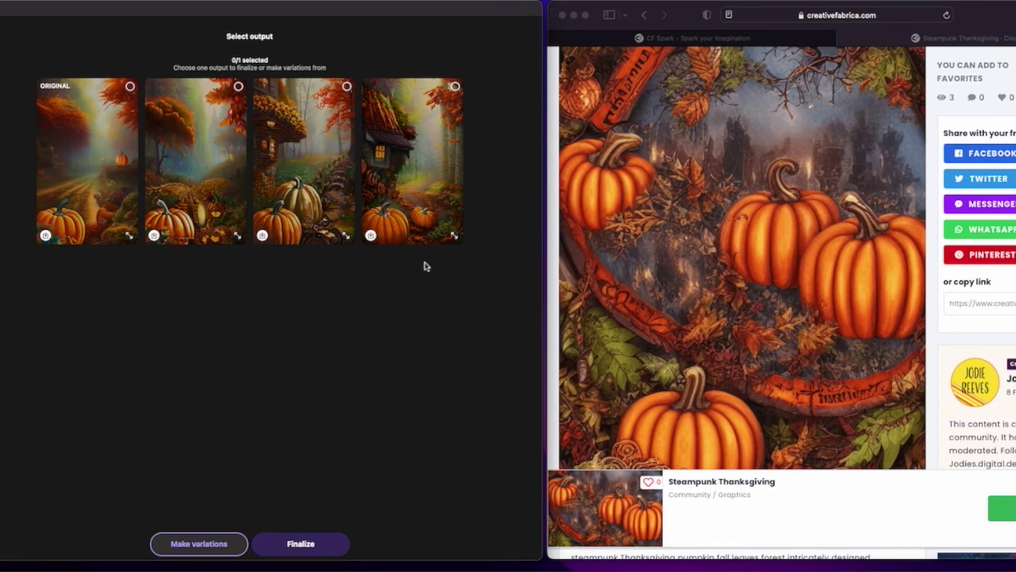
scroll(779, 304, up, 4)
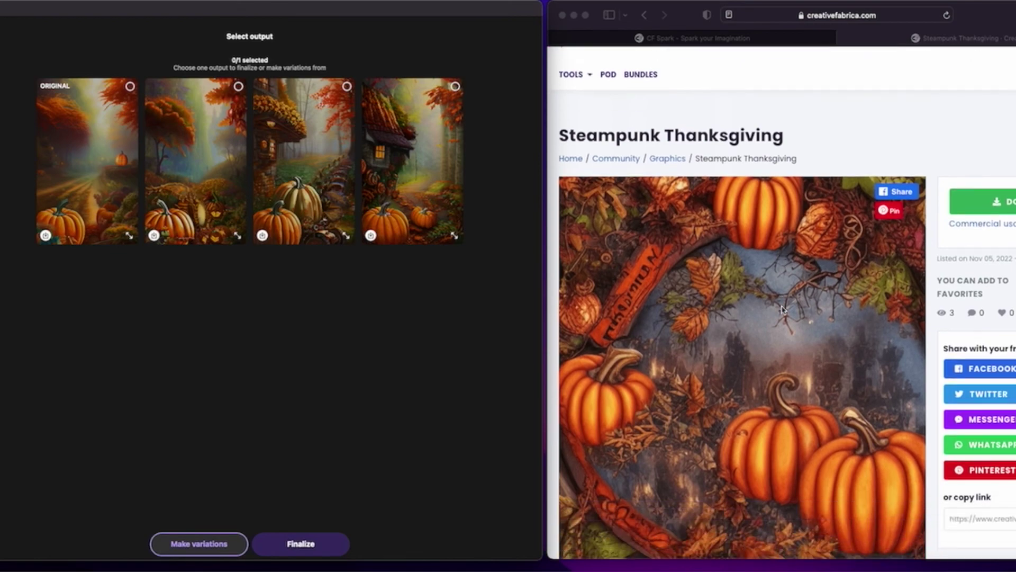
Step: Return to the CF Spark Community Feed and widen the Safari window
click(644, 15)
scroll(1005, 389, down, 15)
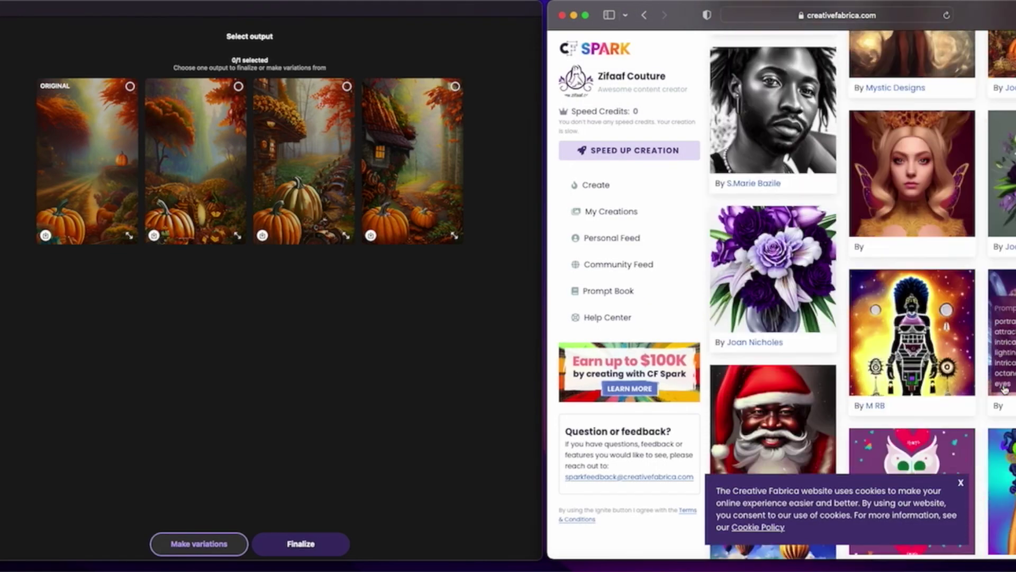
scroll(1005, 389, up, 5)
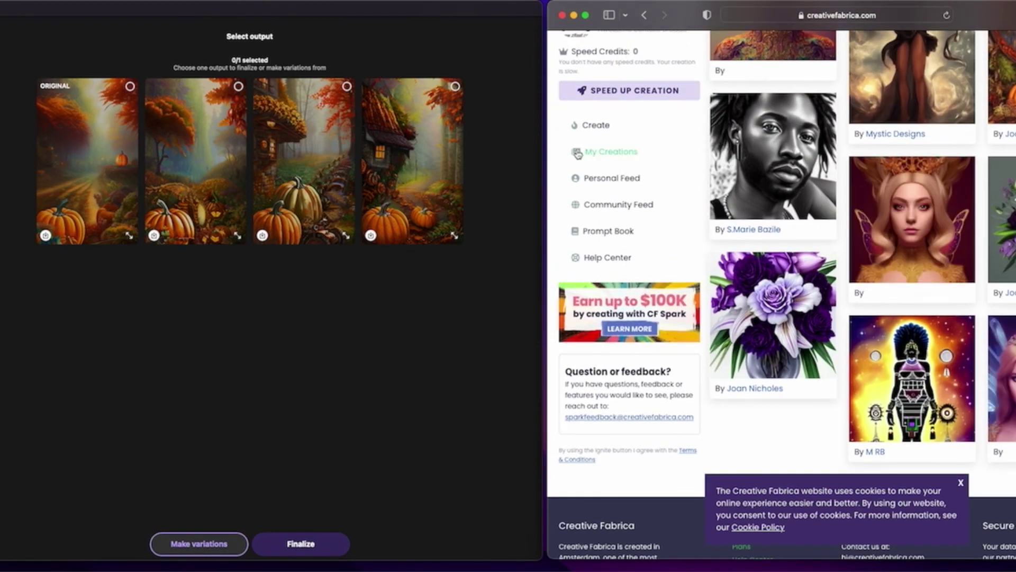
drag(546, 160, 83, 132)
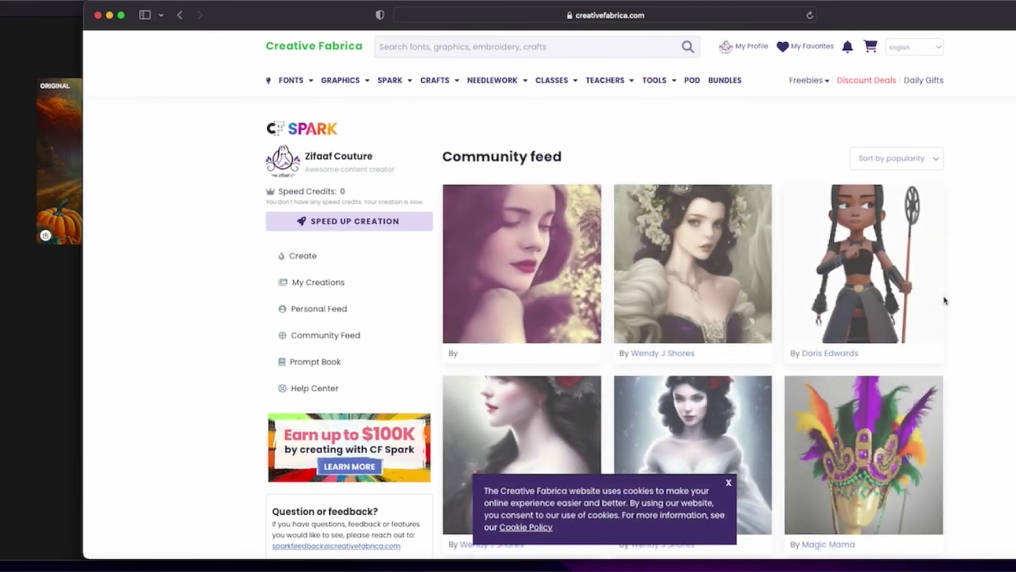
Step: Find the owl artwork in the Community Feed and copy its prompt "Owl strawberry candy heart music"
scroll(948, 285, down, 6)
scroll(945, 301, down, 10)
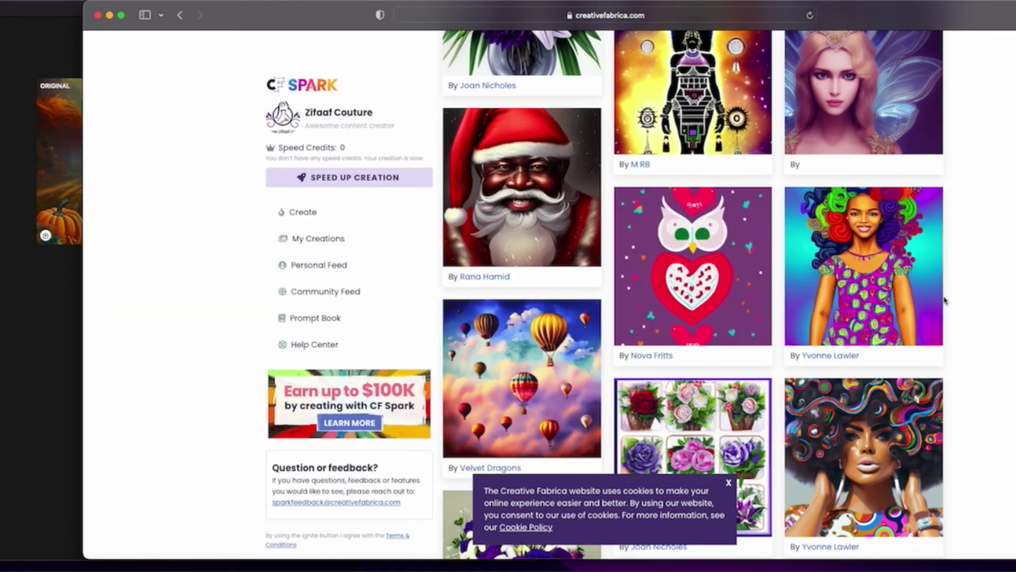
scroll(945, 299, down, 2)
mouse_move(711, 249)
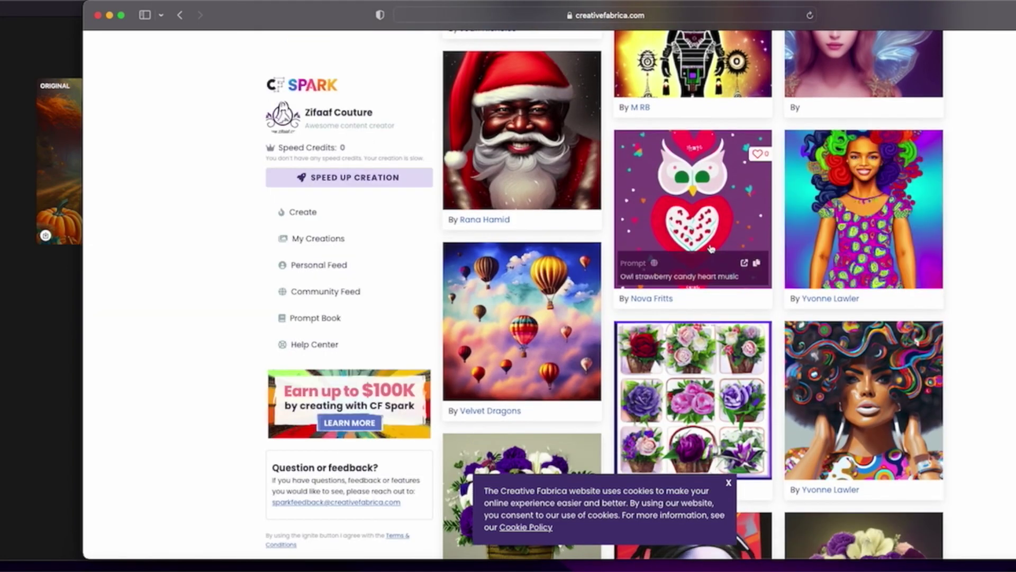
triple_click(736, 276)
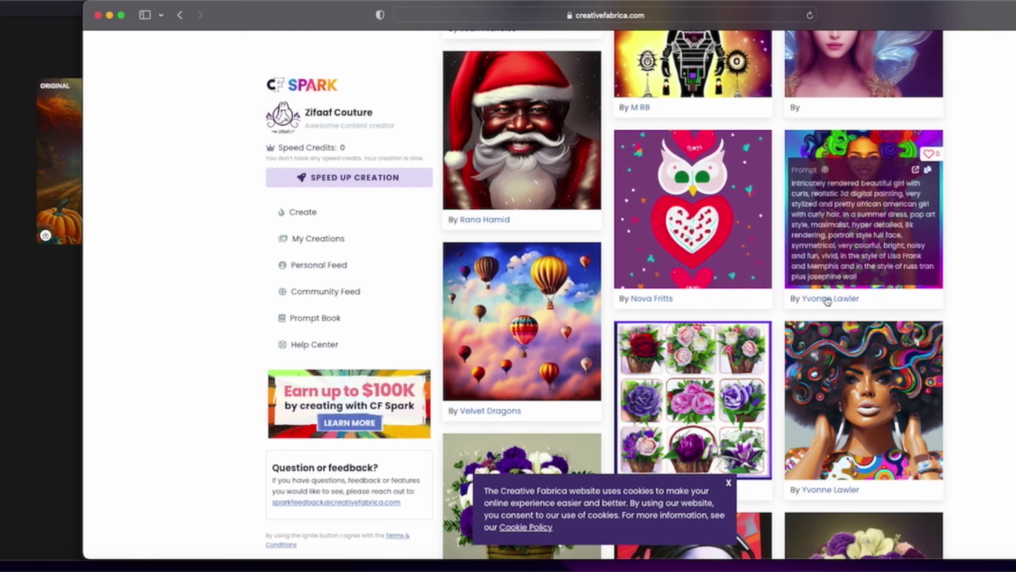
click(757, 263)
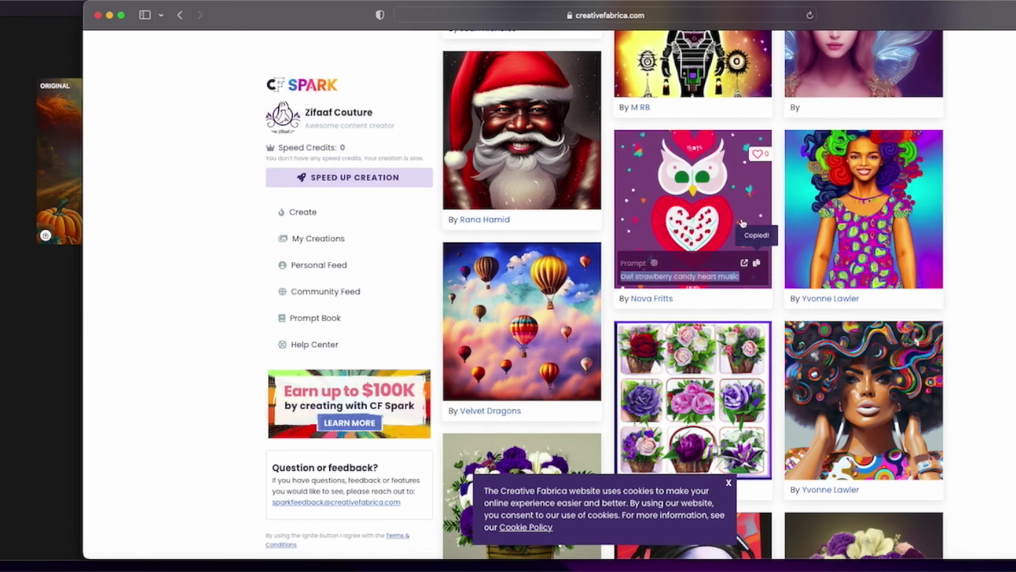
Step: Return to the Create artwork window and replace the prompt with the copied "Owl strawberry candy heart music"
click(30, 33)
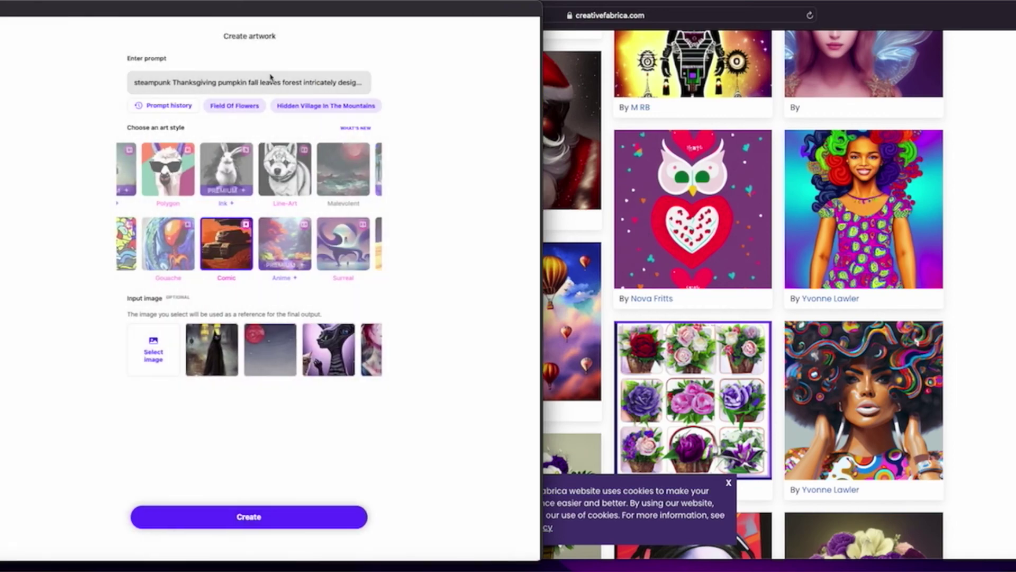
triple_click(280, 79)
key(BackSpace)
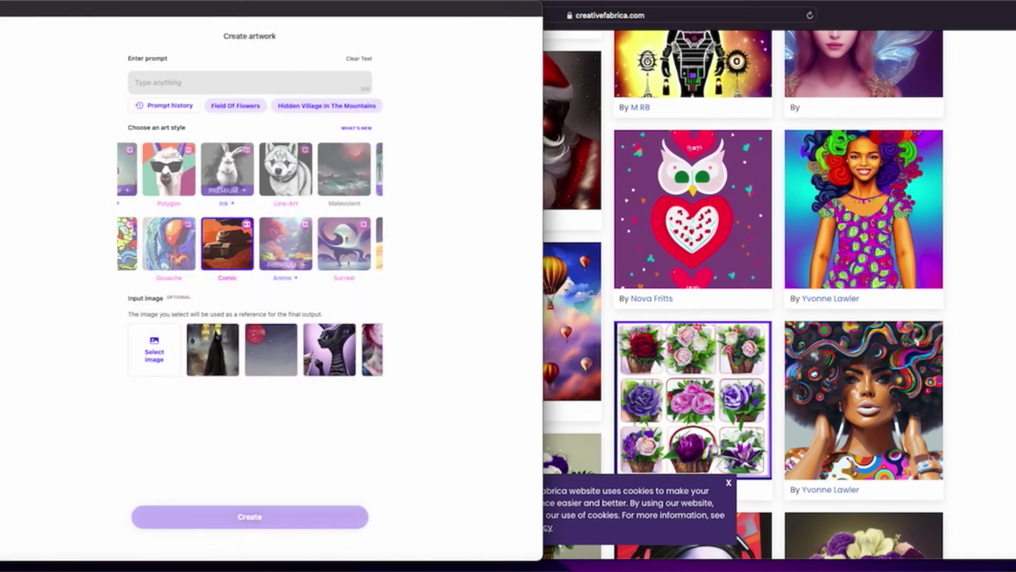
key(super+v)
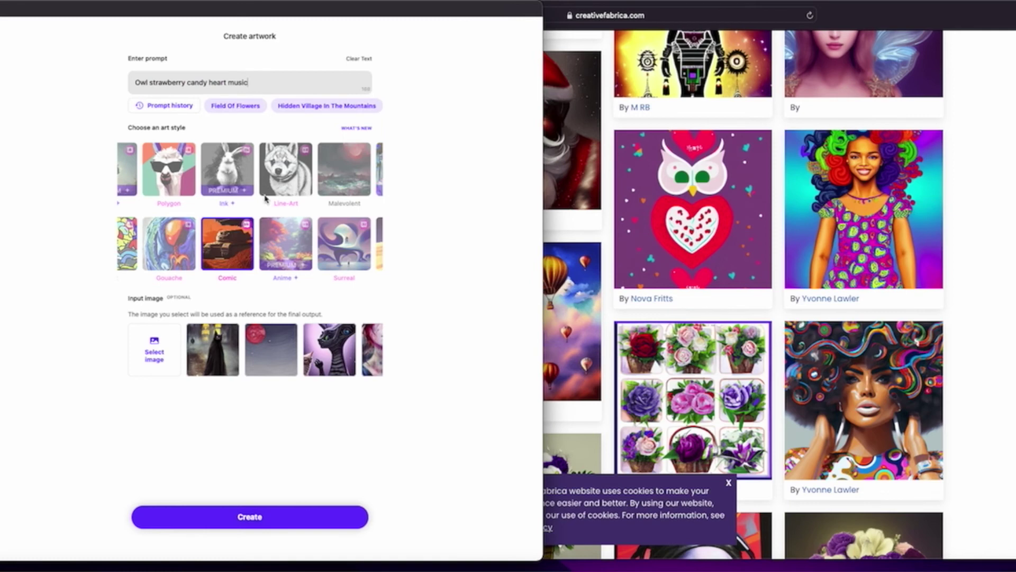
Step: Browse the art styles, pick one for the owl prompt, and generate the artworks
scroll(240, 245, right, 5)
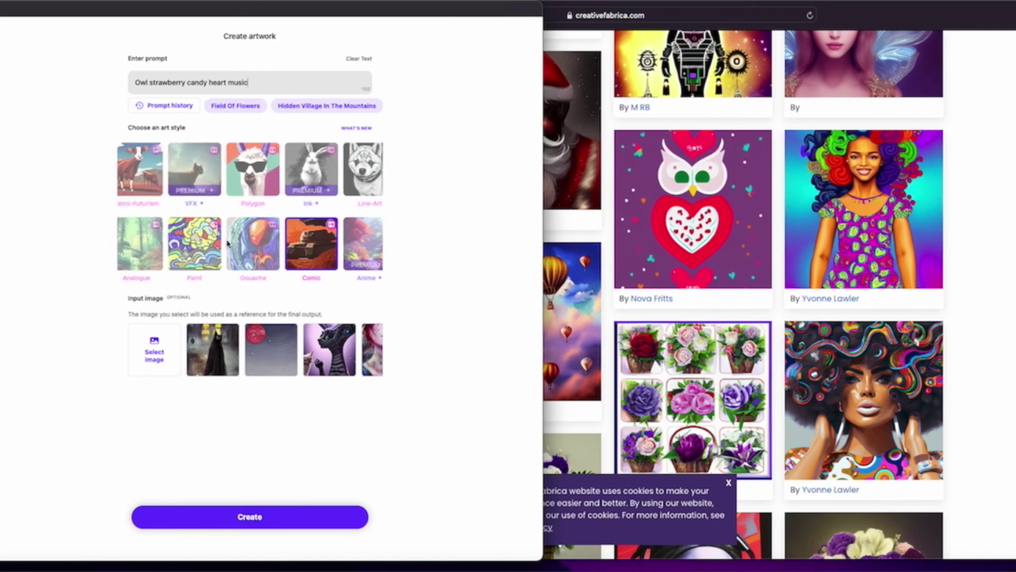
scroll(228, 243, right, 5)
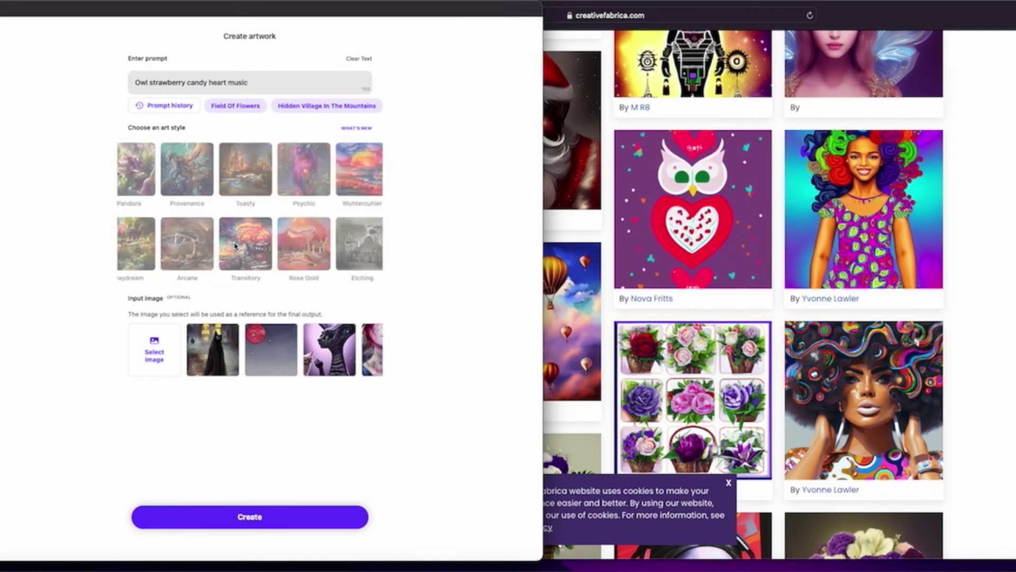
scroll(339, 219, left, 10)
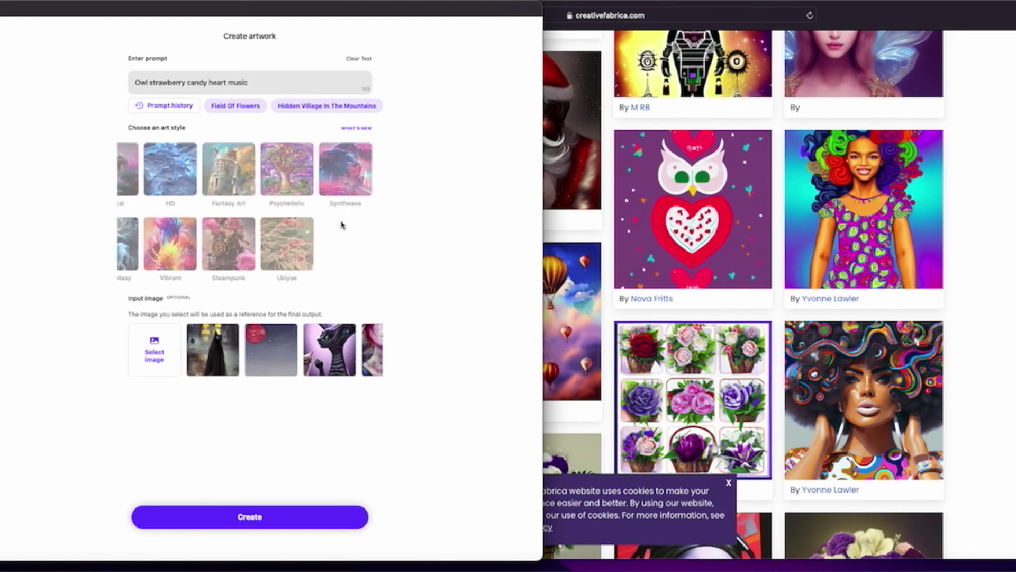
scroll(317, 233, right, 3)
click(258, 247)
click(307, 518)
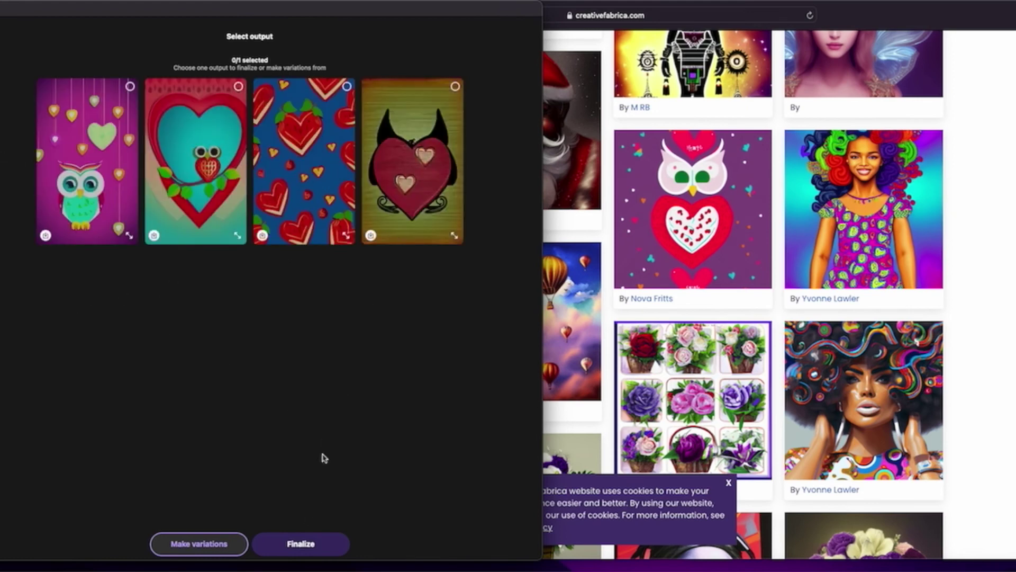
Step: Save the purple owl, the owl in the heart frame, and the horned heart outputs
click(46, 235)
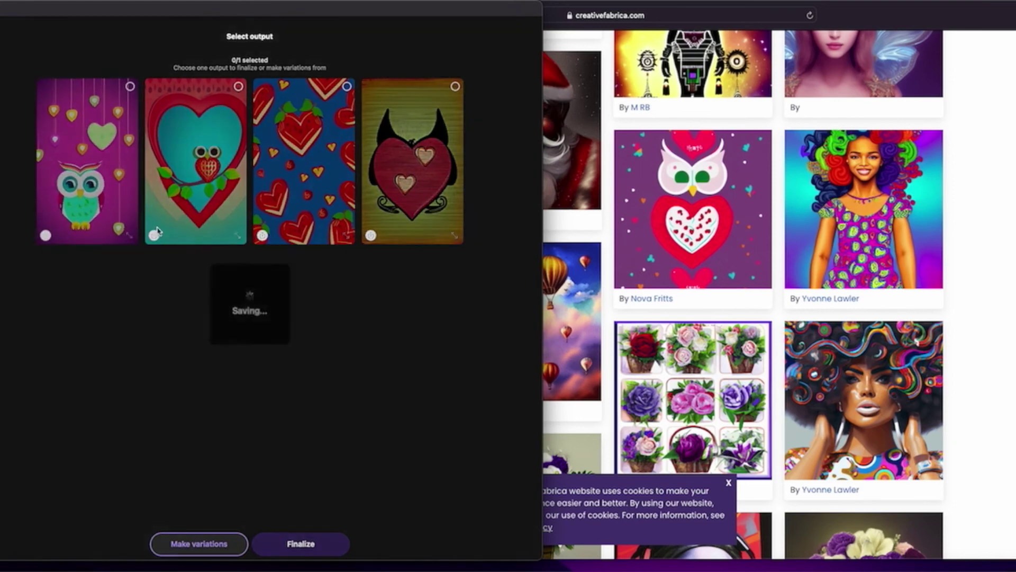
click(154, 236)
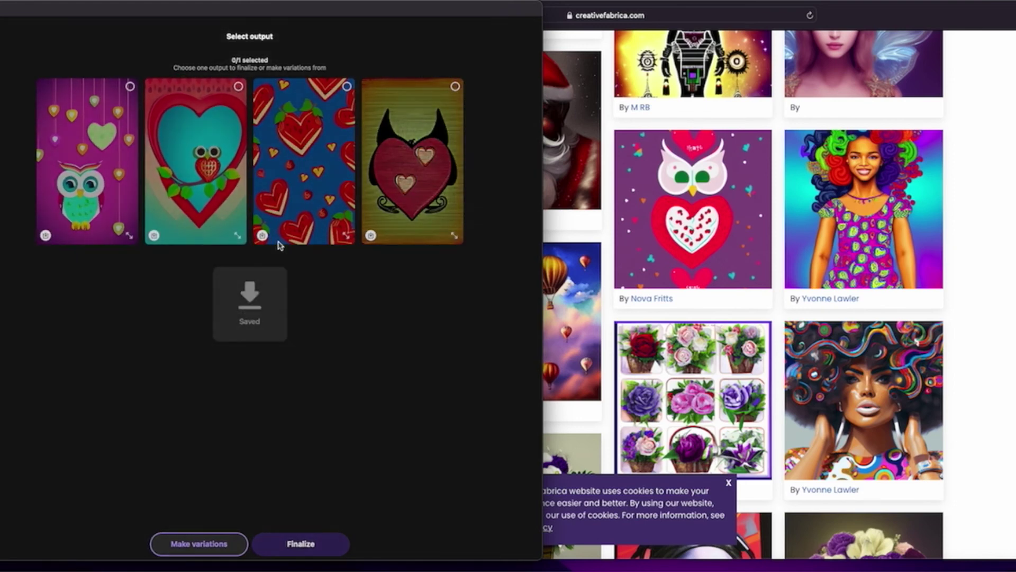
click(370, 237)
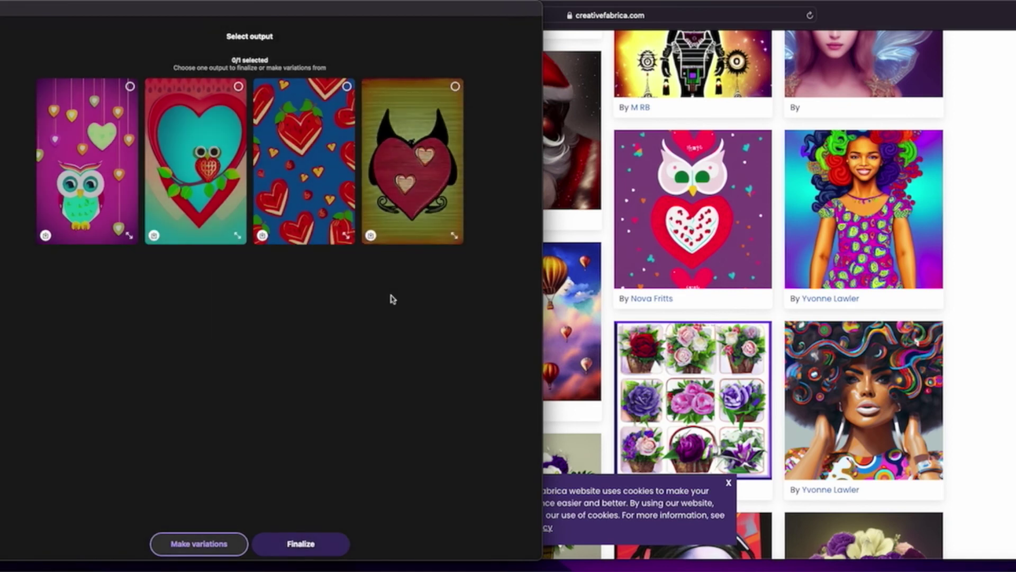
Step: Make variations of the horned heart output and save the two variations with large owl eyes
click(429, 199)
click(200, 543)
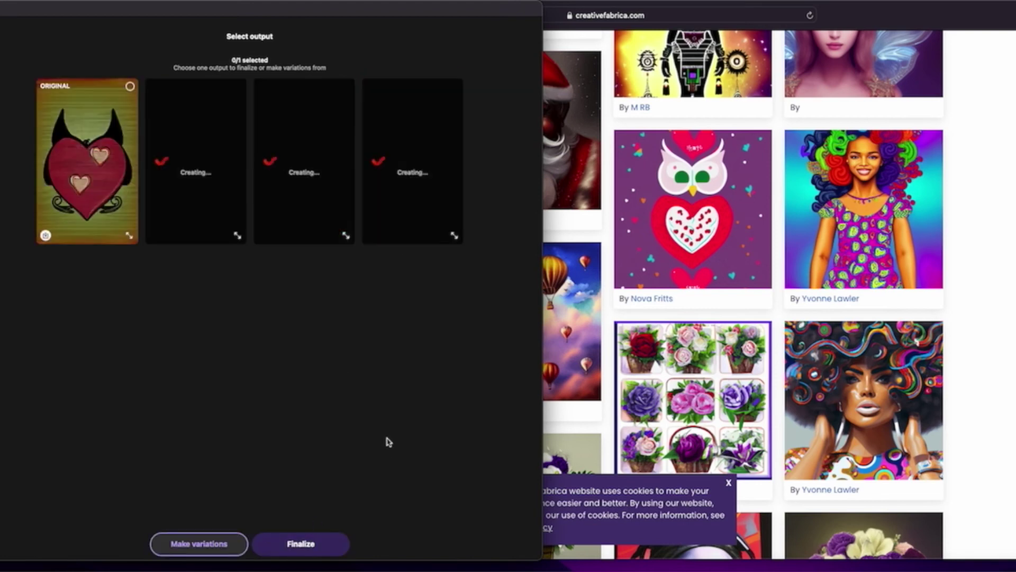
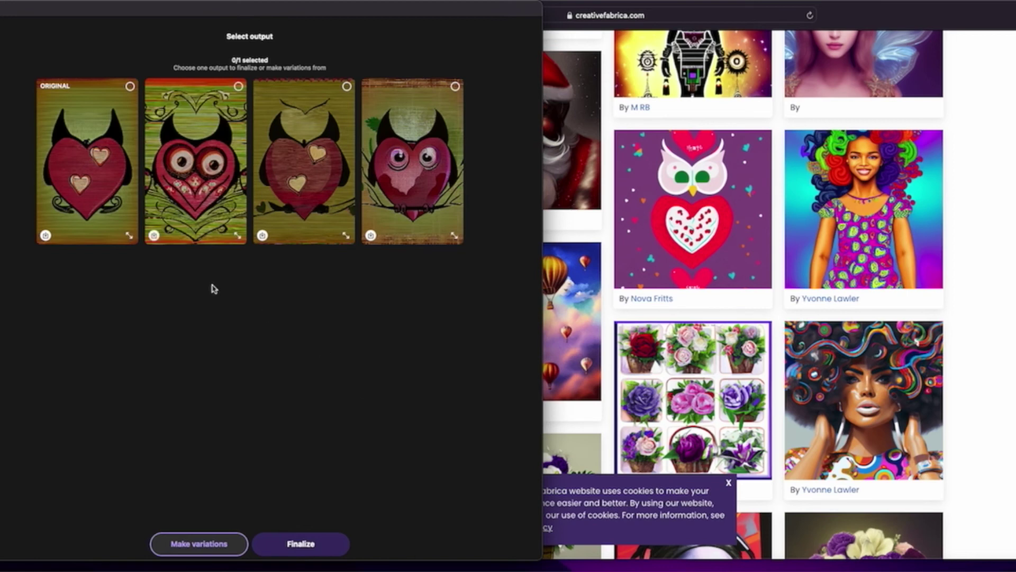
click(154, 235)
click(370, 236)
Step: Make variations of the bright green owl with the patterned heart, and save the one with small hearts covering its chest
click(204, 173)
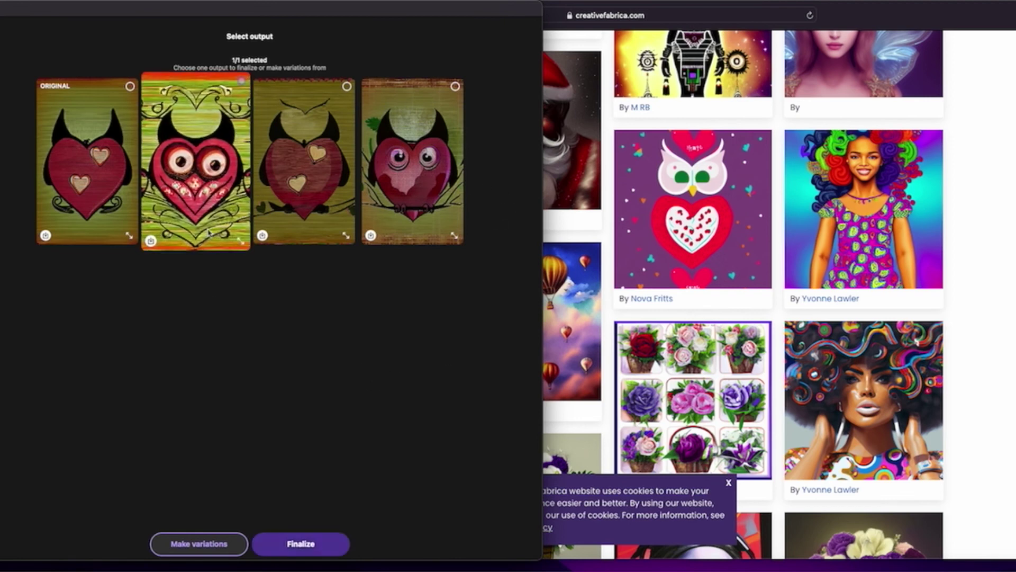
click(206, 545)
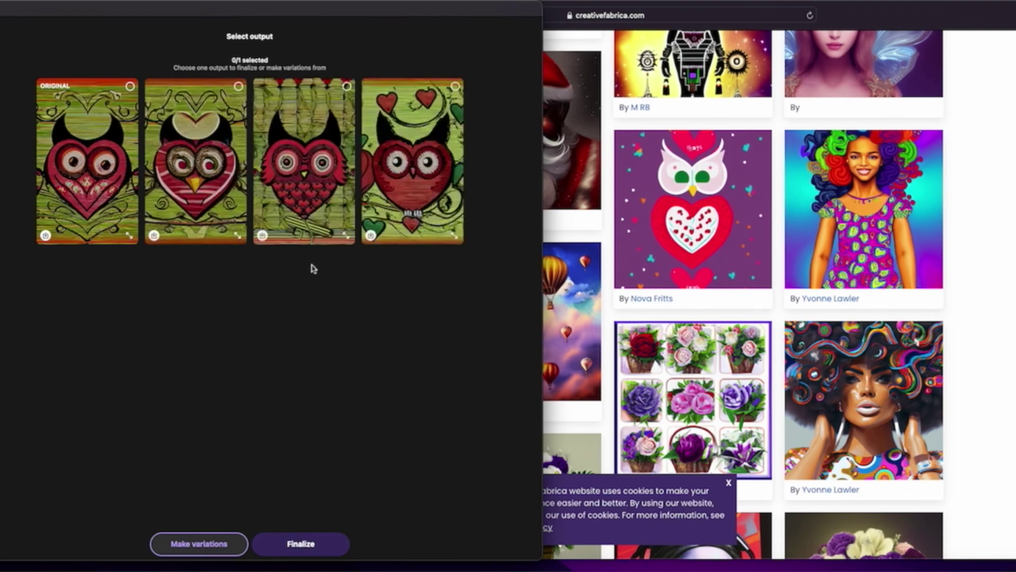
click(262, 236)
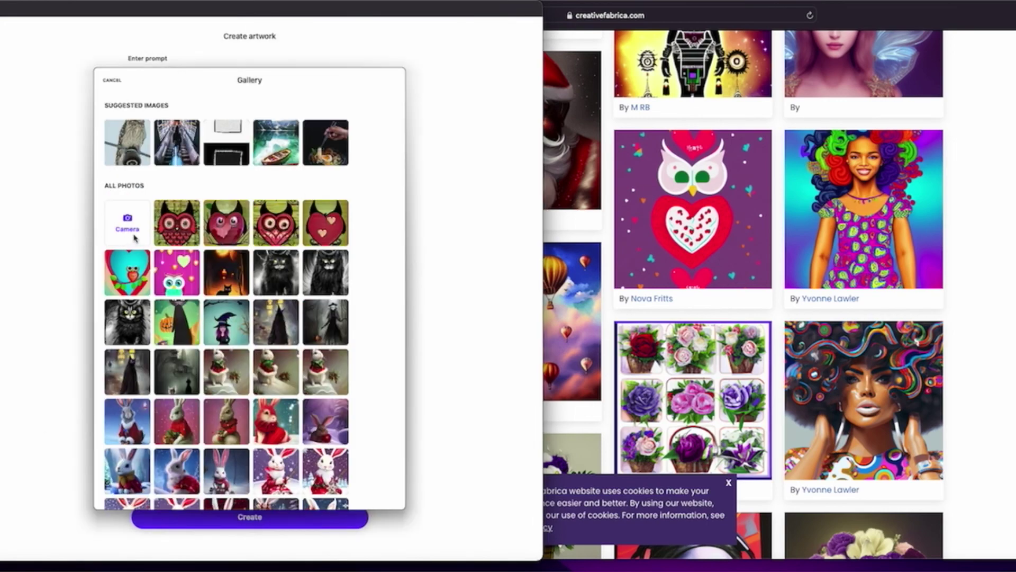
Step: Set the saved owl with small hearts on its chest as the uncropped input image and generate artworks in the Bad Trip style
click(188, 228)
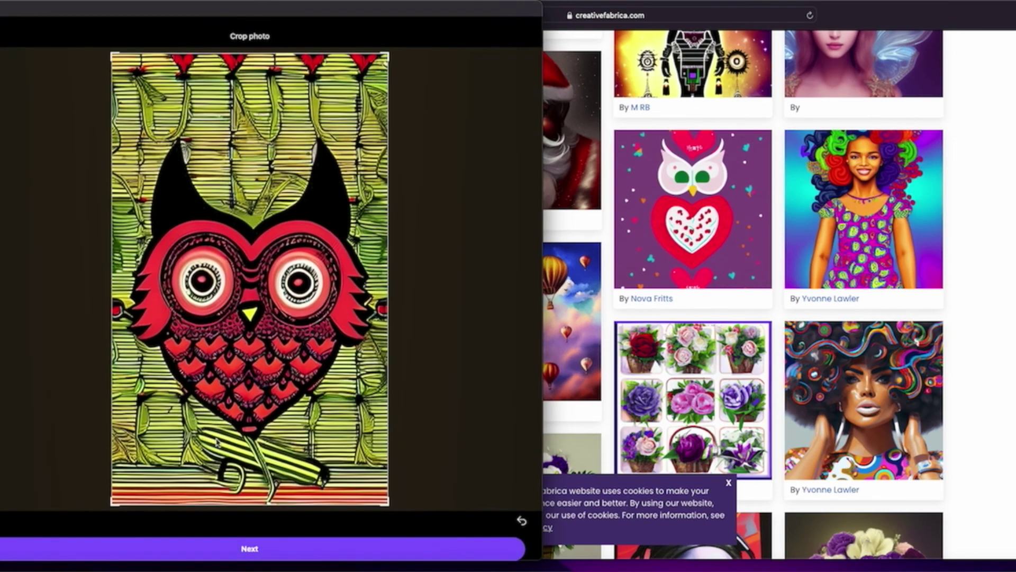
click(247, 559)
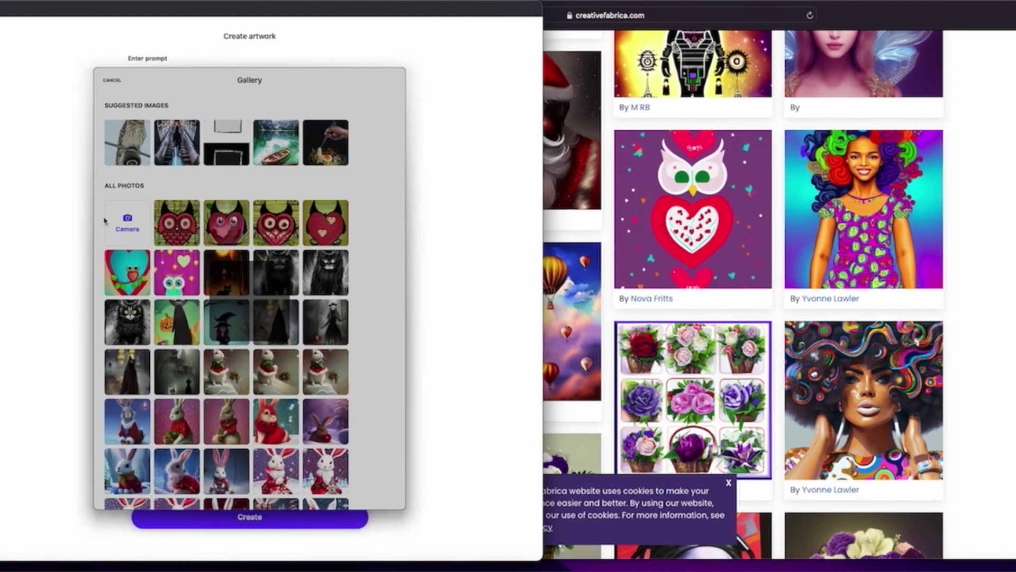
scroll(204, 197, right, 10)
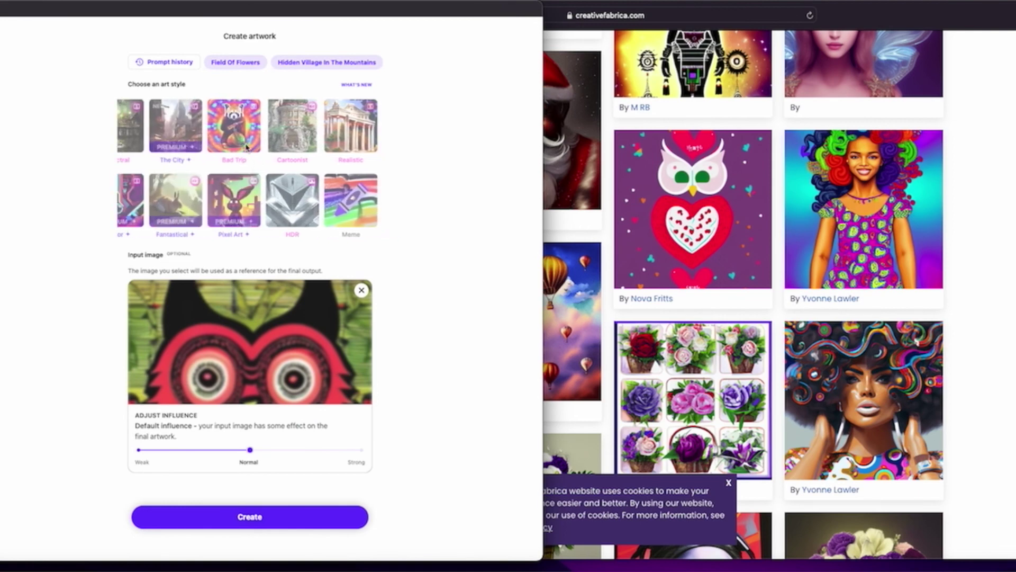
click(234, 127)
click(274, 517)
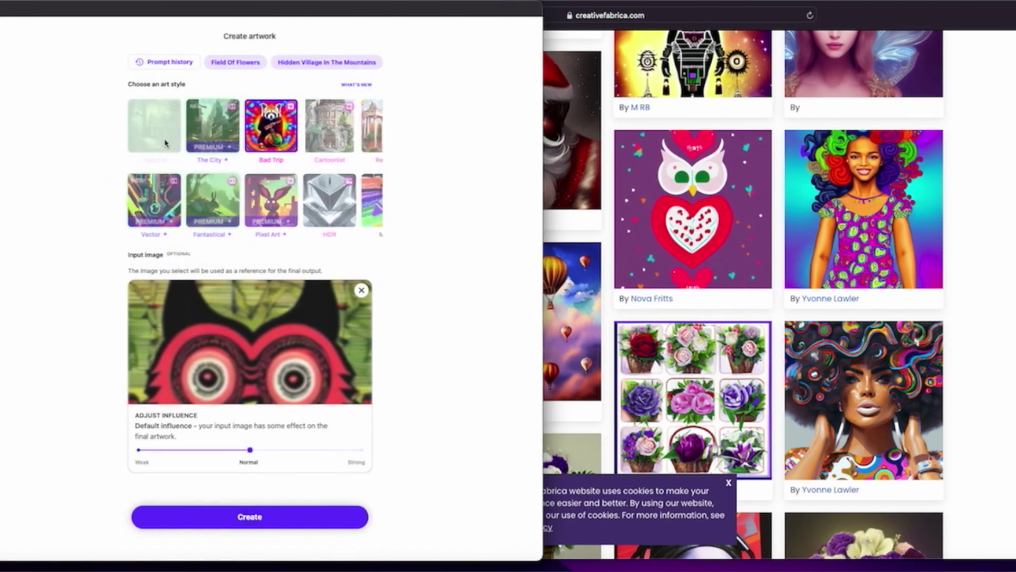
Step: Generate artworks from the owl input image in the Spectral style and save the second output
click(139, 150)
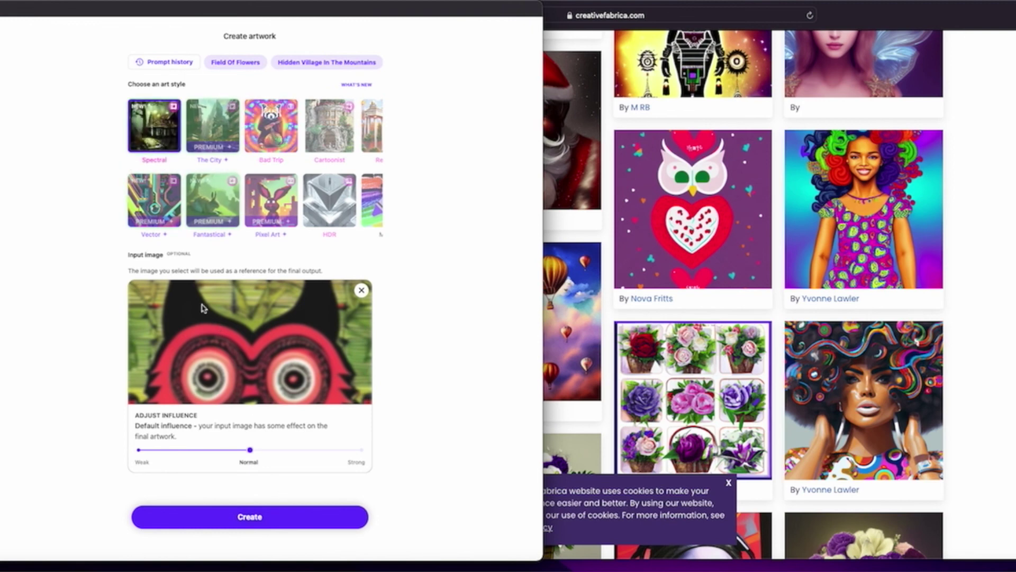
click(287, 518)
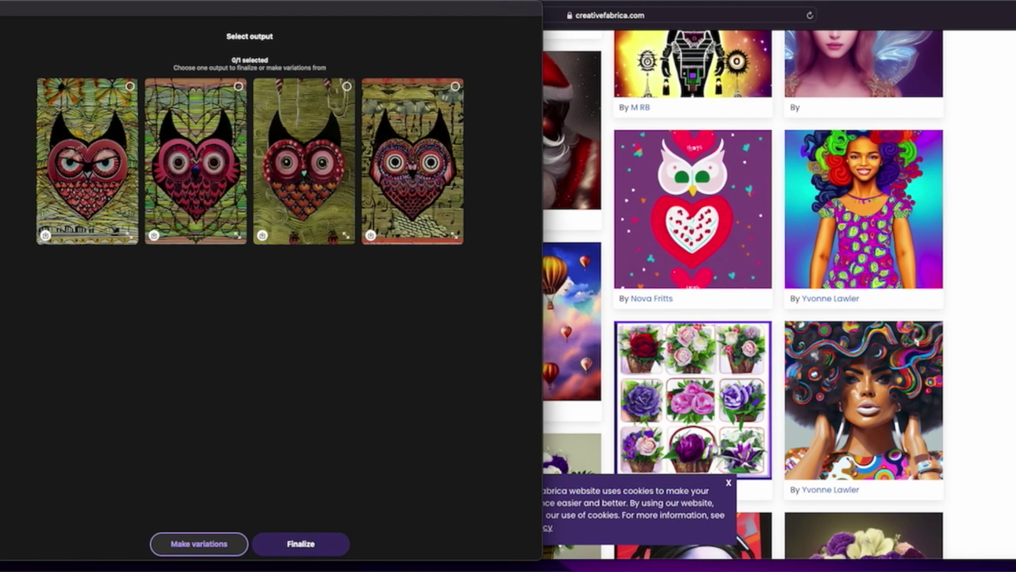
click(154, 235)
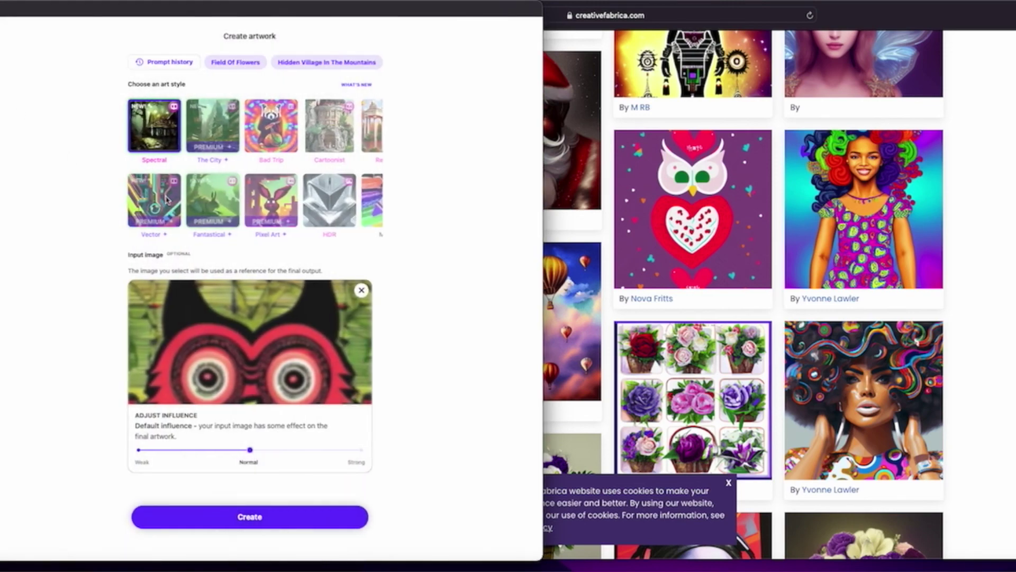
Step: Generate artworks from the owl input image in the Pixel Art style and save the fourth output
click(281, 523)
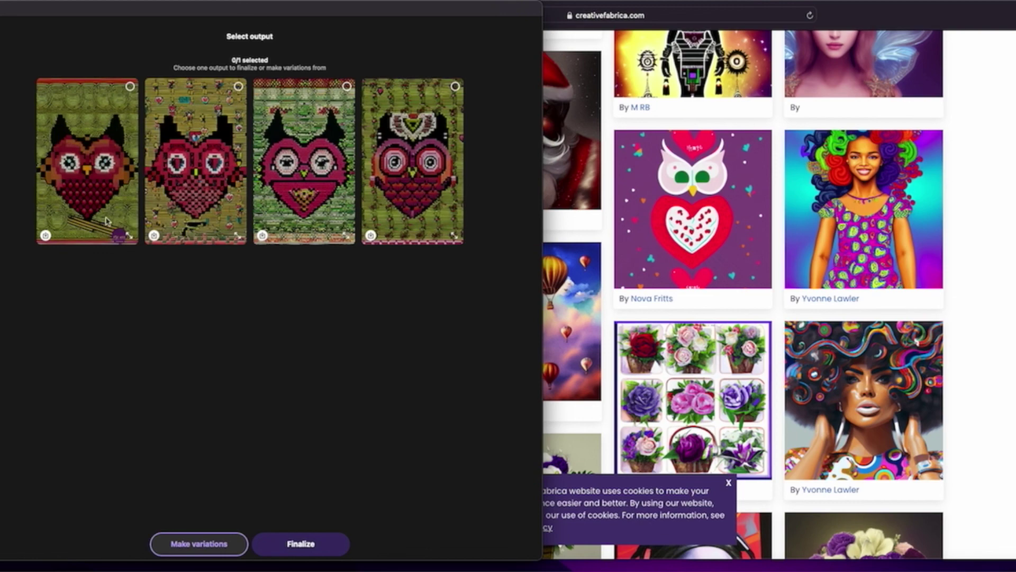
click(370, 235)
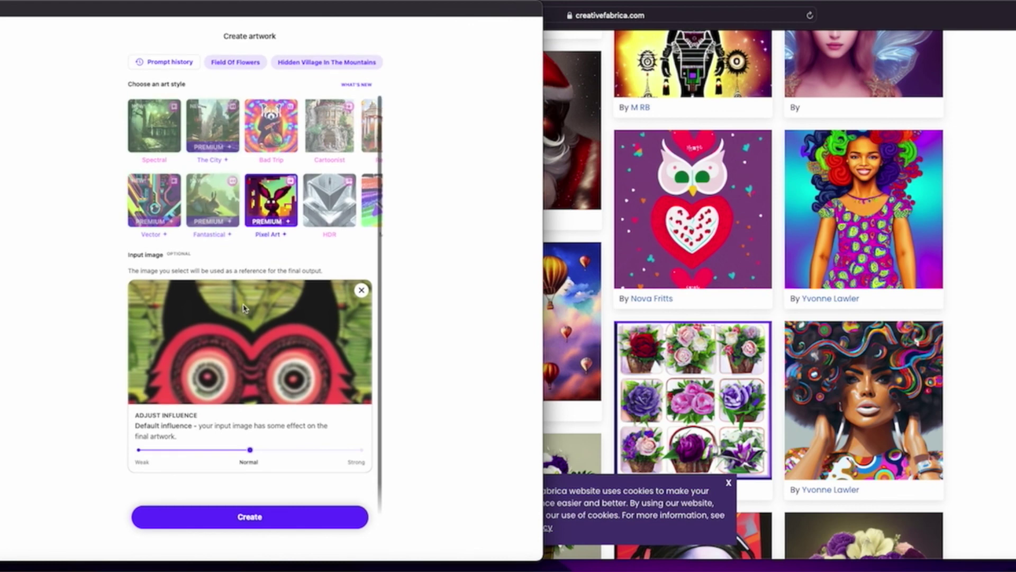
scroll(244, 308, up, 2)
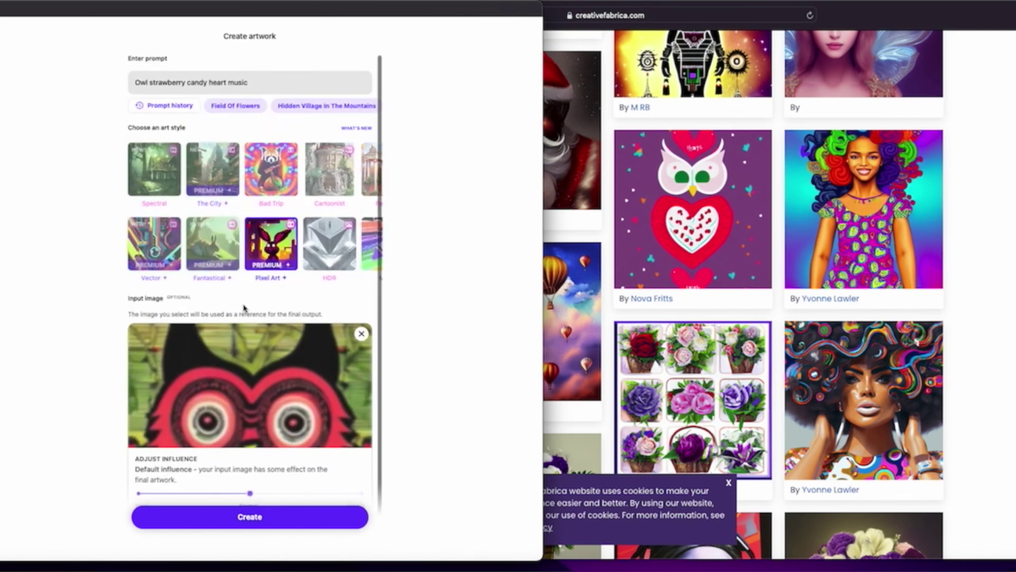